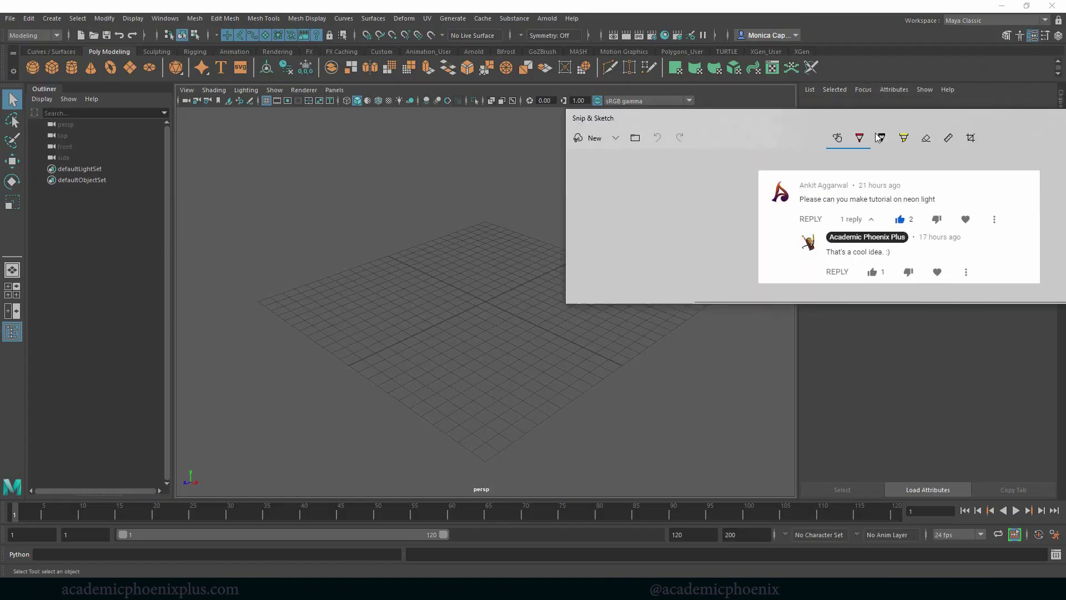
pyautogui.moveTo(1030, 119)
pyautogui.mouseDown()
pyautogui.moveTo(751, 138)
pyautogui.moveTo(700, 152)
pyautogui.mouseUp()
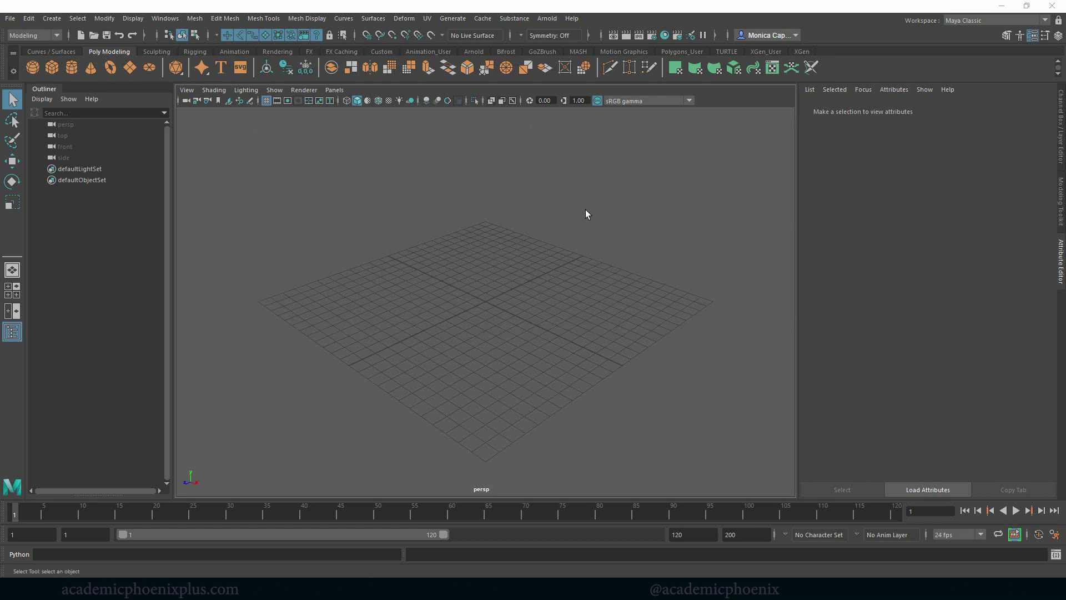
# Create a 3D polygon type object and replace its default text with "Neon Lights"
pyautogui.click(220, 68)
pyautogui.click(52, 19)
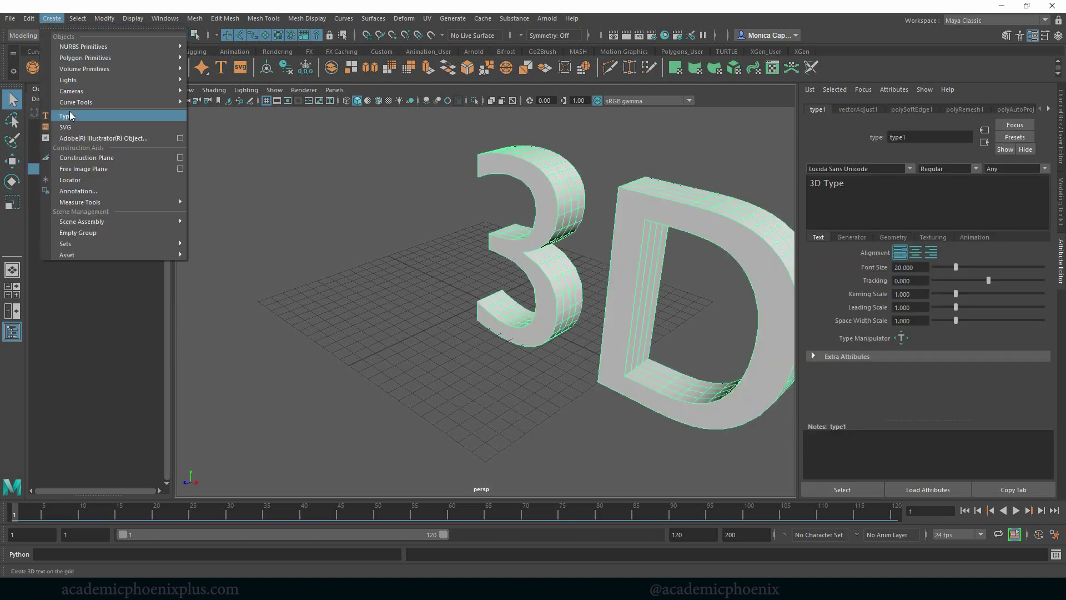
pyautogui.click(777, 183)
pyautogui.write('N')
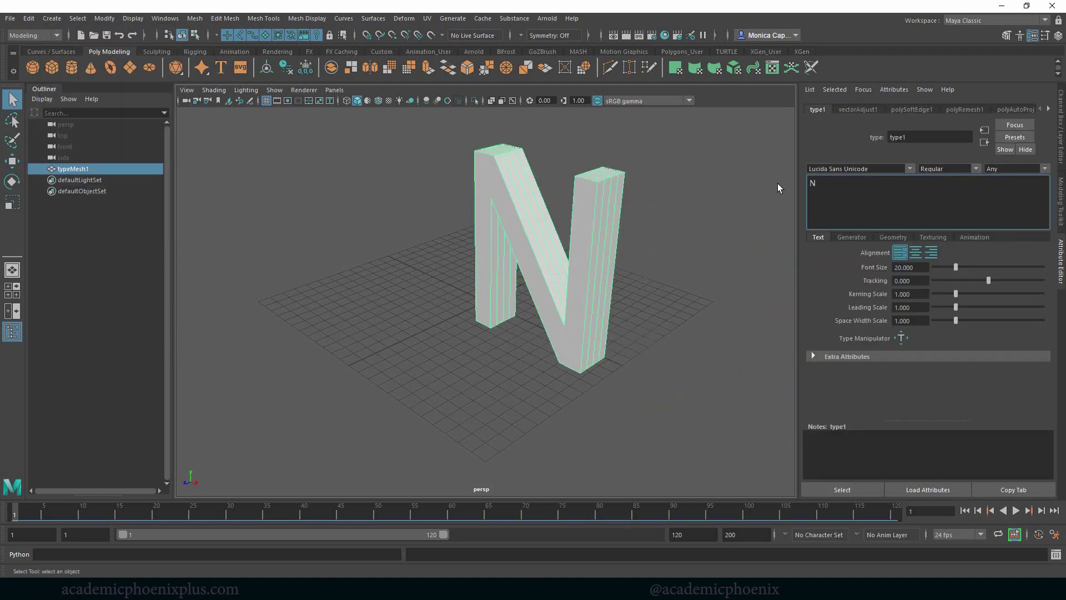
pyautogui.write('eon Lights')
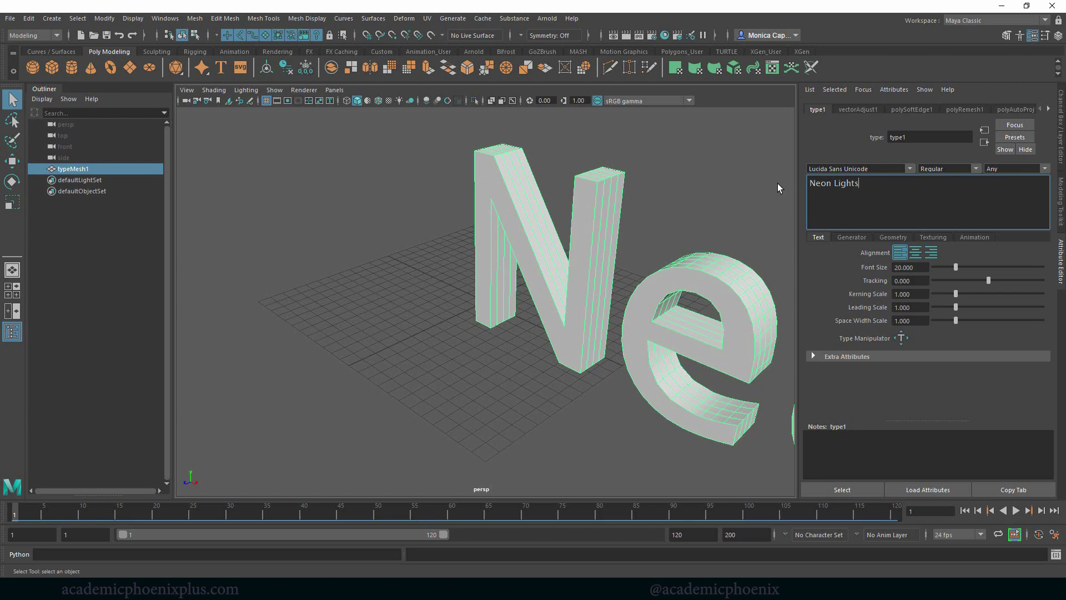
# Frame the whole Neon Lights text and reduce its font size to about 11.94
pyautogui.click(405, 276)
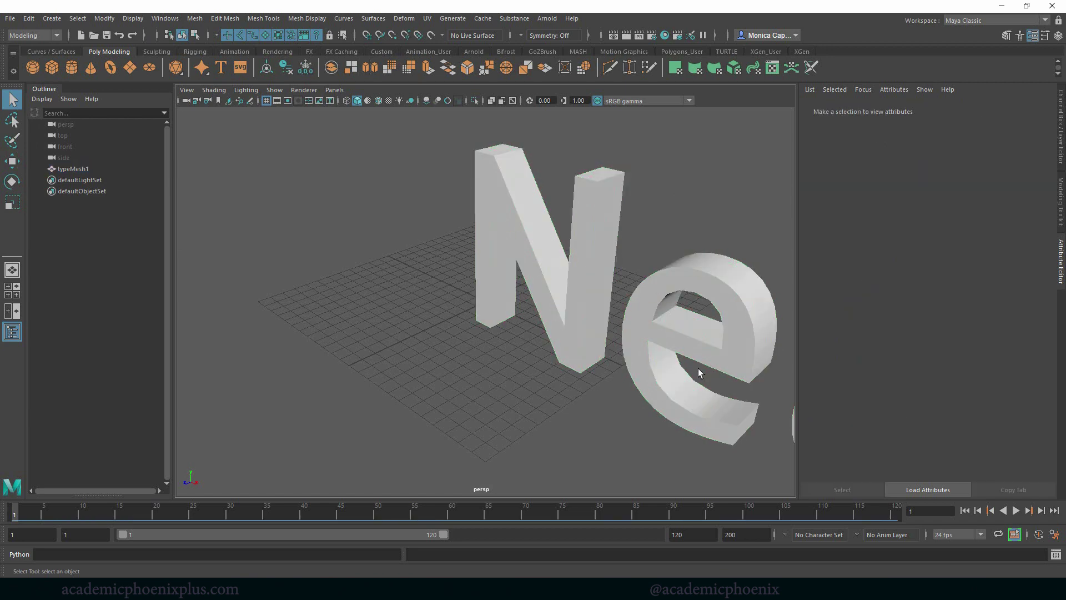
pyautogui.click(698, 368)
pyautogui.press('f')
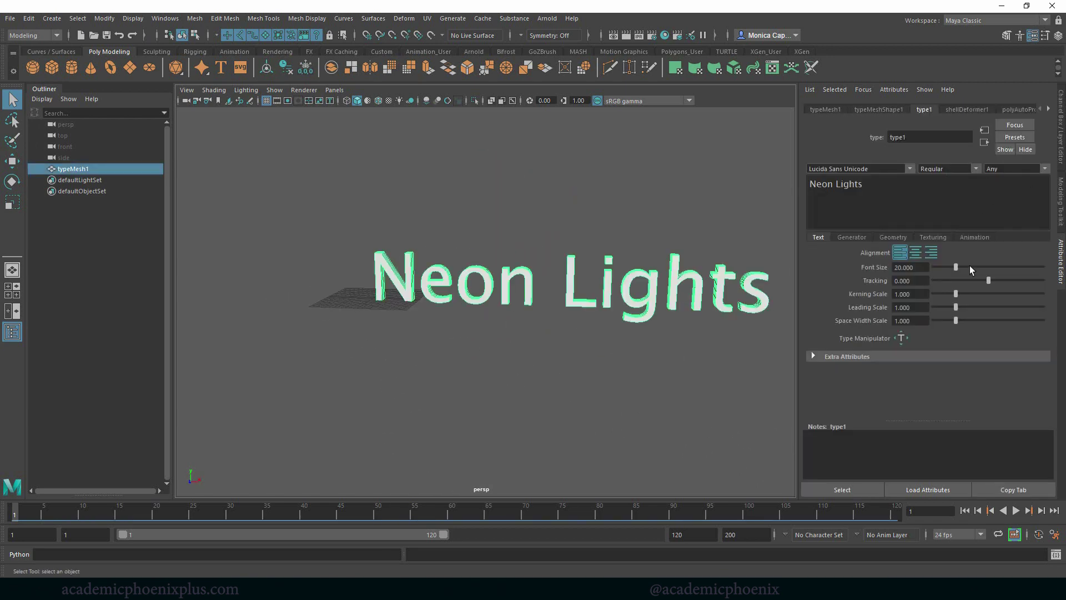
pyautogui.moveTo(955, 270); pyautogui.dragTo(945, 269)
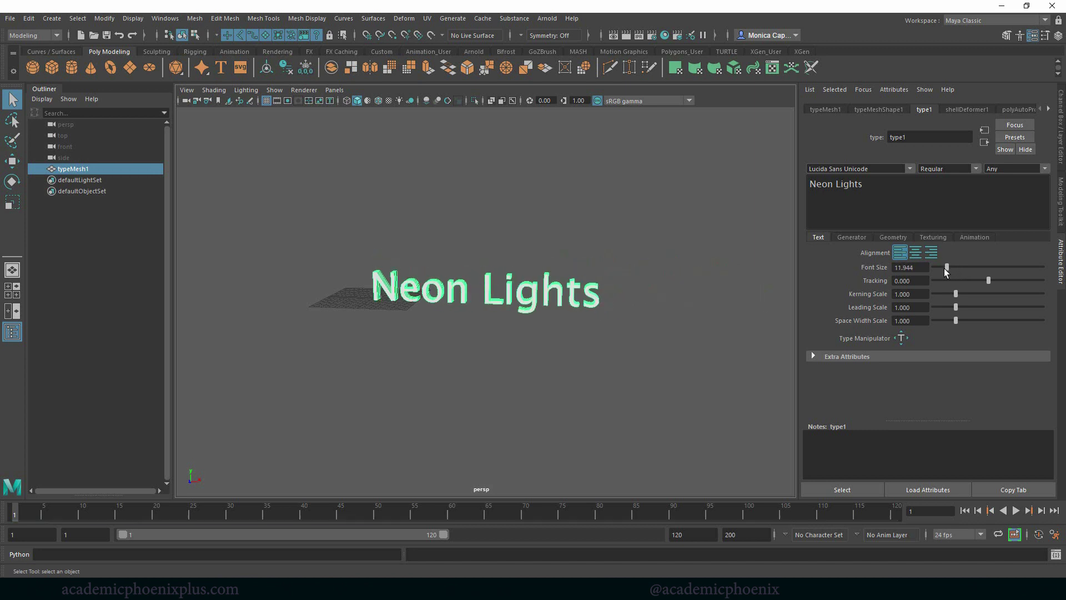
# Change the text's font to Lucida Handwriting and tighten its kerning scale to about 0.876
pyautogui.click(910, 169)
pyautogui.click(922, 215)
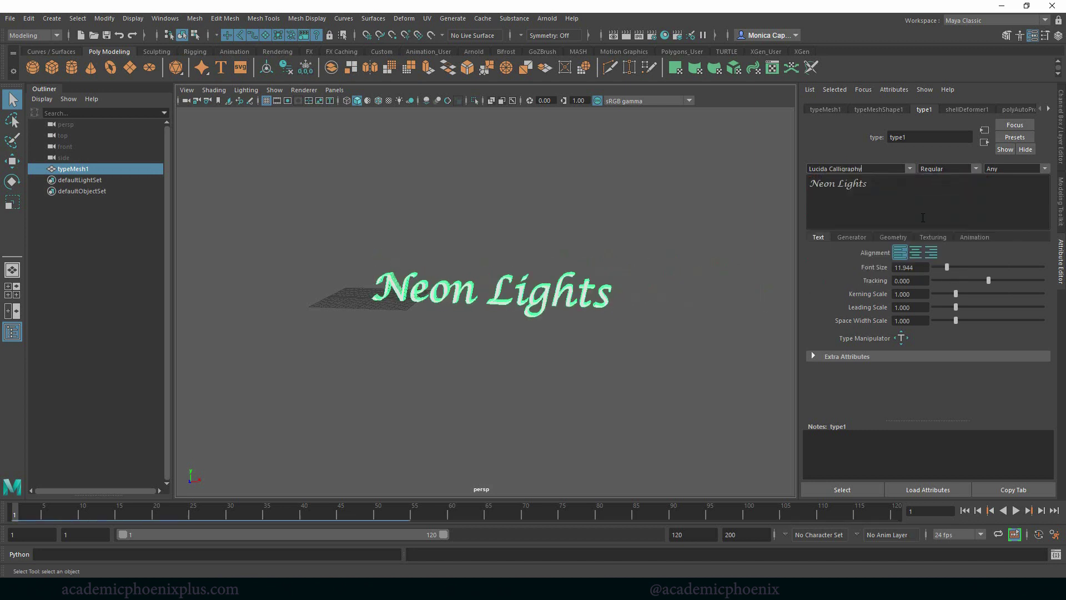
pyautogui.click(909, 170)
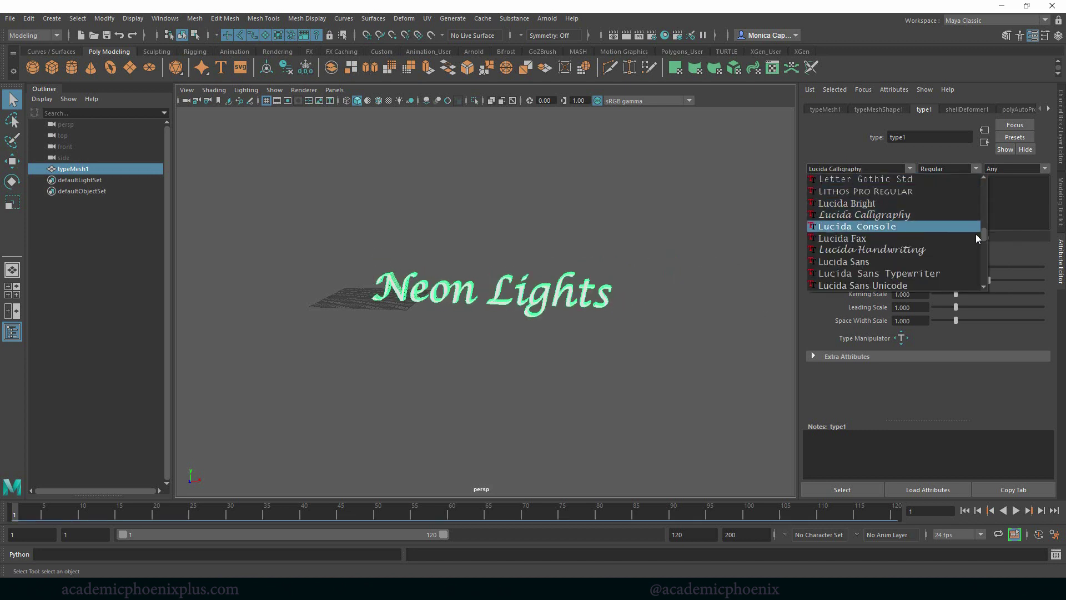
pyautogui.click(942, 250)
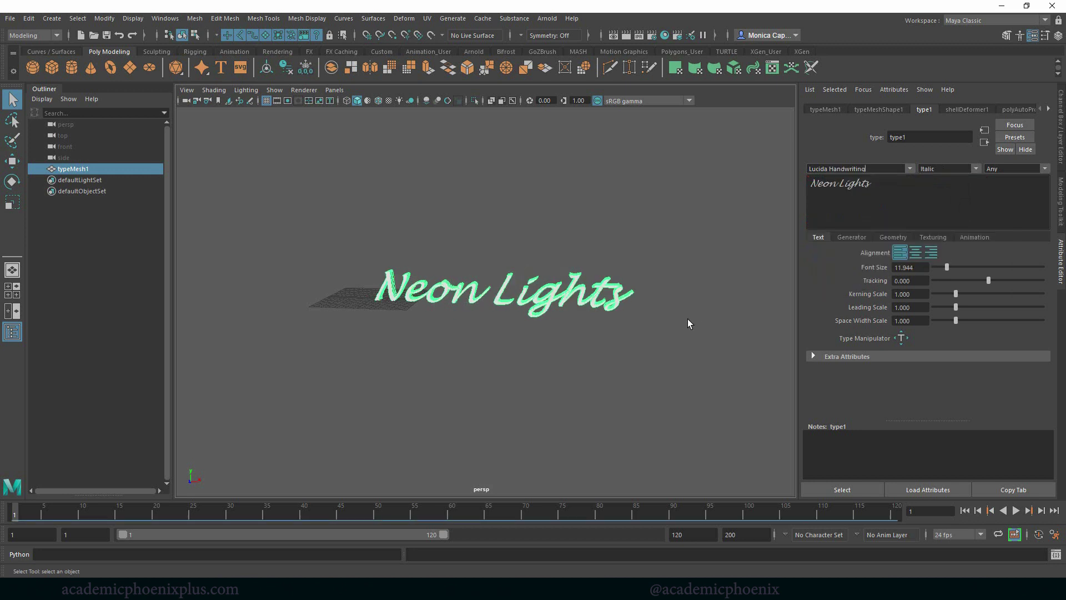
pyautogui.scroll(5, 493, 240)
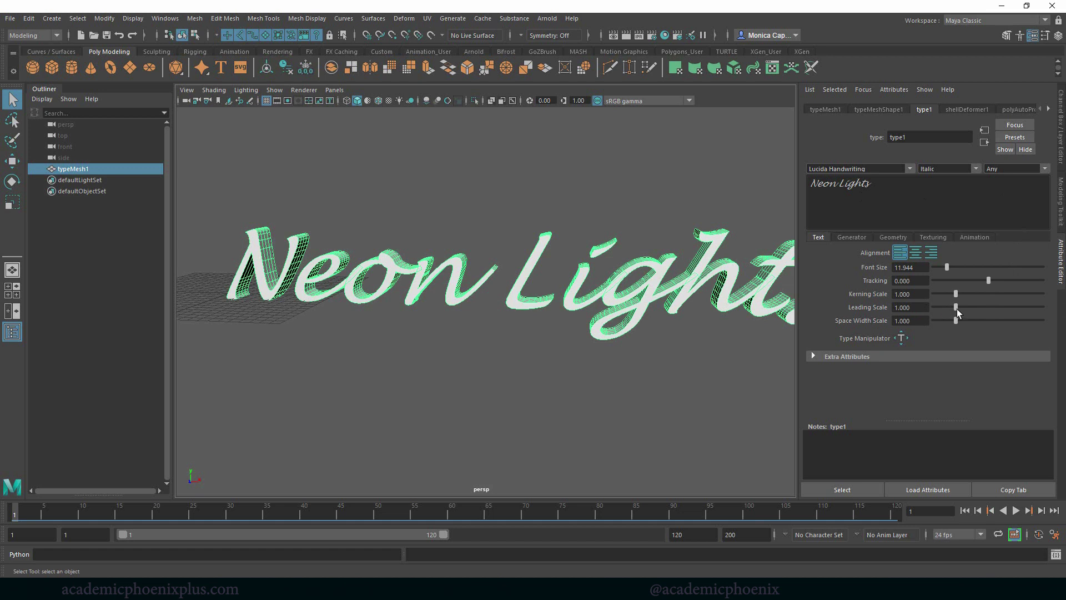
pyautogui.moveTo(956, 298); pyautogui.dragTo(952, 298)
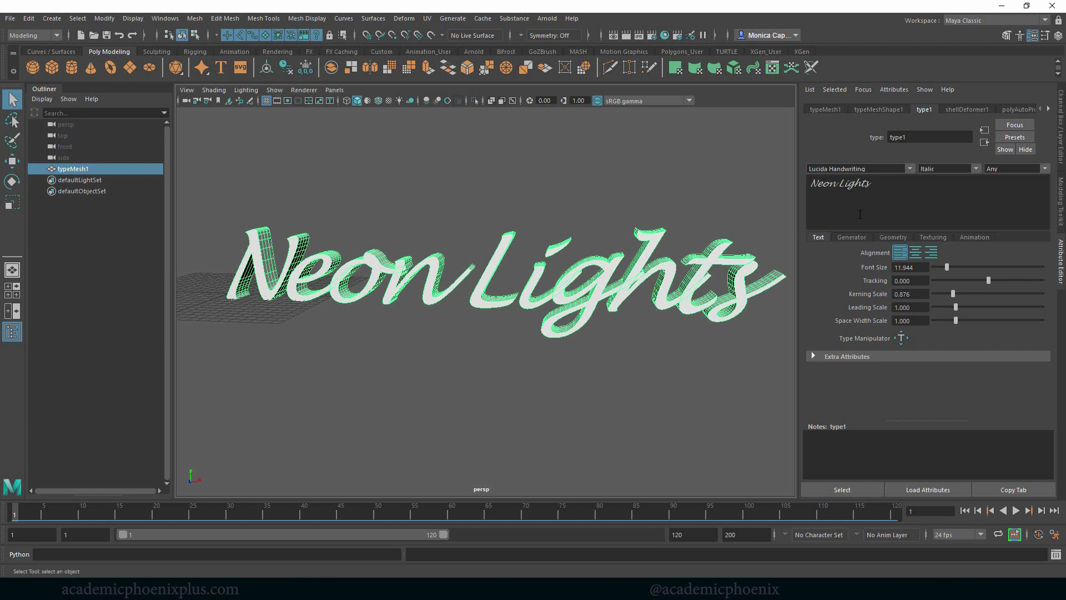
# Bring up the extrusion settings in the text's geometry attributes
pyautogui.click(891, 237)
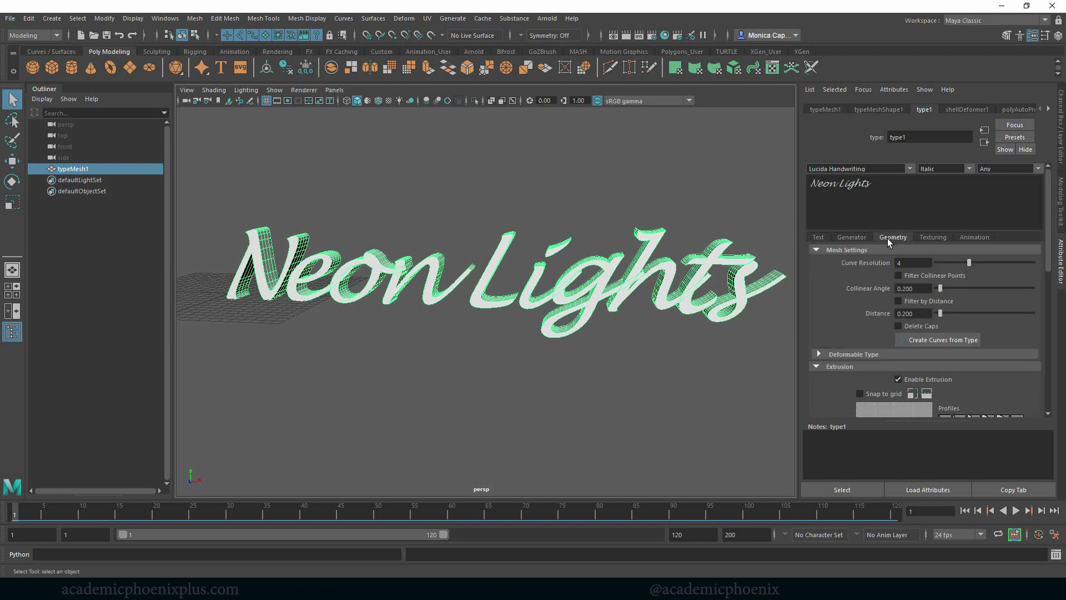
pyautogui.scroll(-5, 1041, 240)
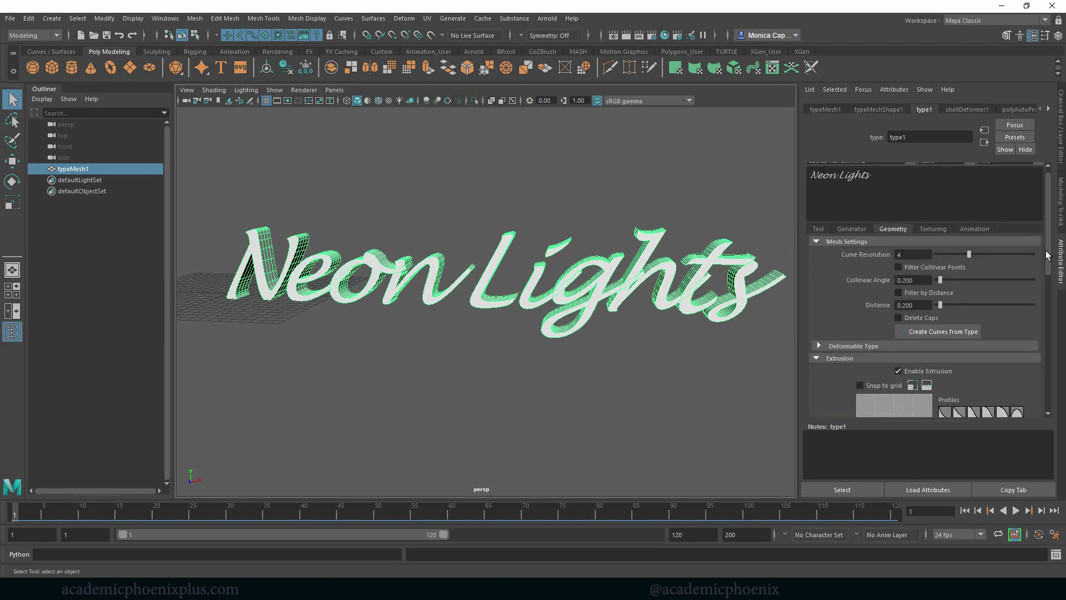
pyautogui.scroll(-1, 1024, 309)
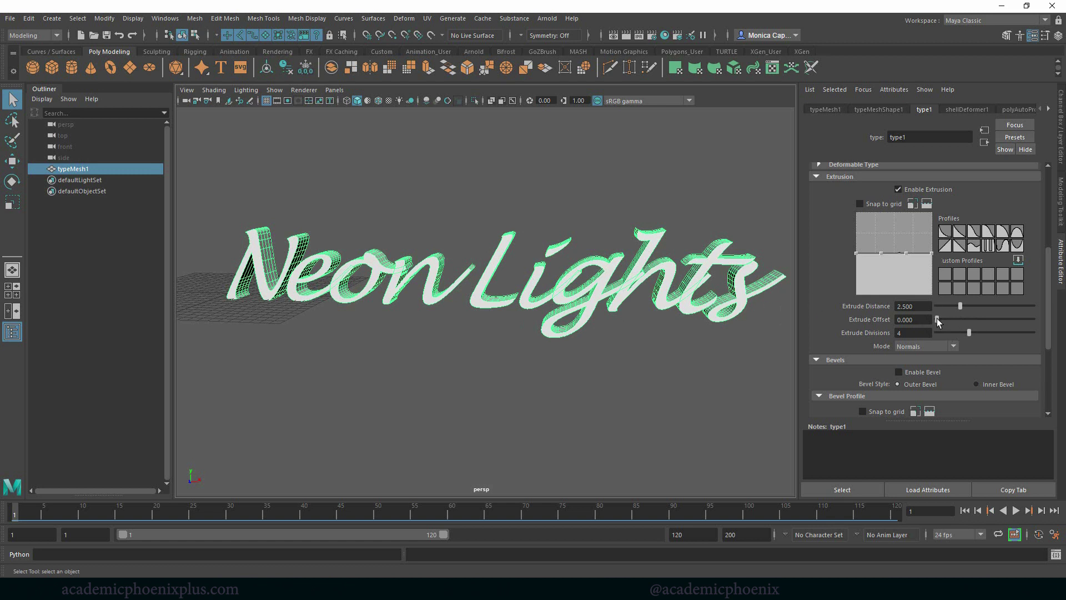
# Try smooth falloff extrusion profiles on the text with an extrude offset of about 0.122
pyautogui.moveTo(937, 318); pyautogui.dragTo(959, 320)
pyautogui.click(975, 233)
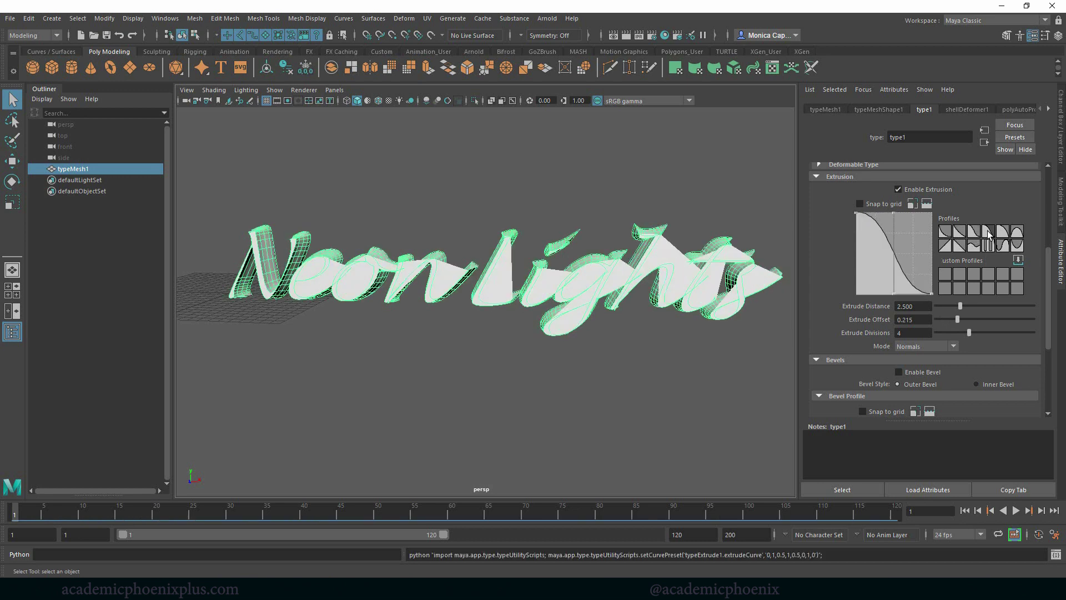
pyautogui.click(989, 234)
pyautogui.moveTo(957, 318); pyautogui.dragTo(947, 317)
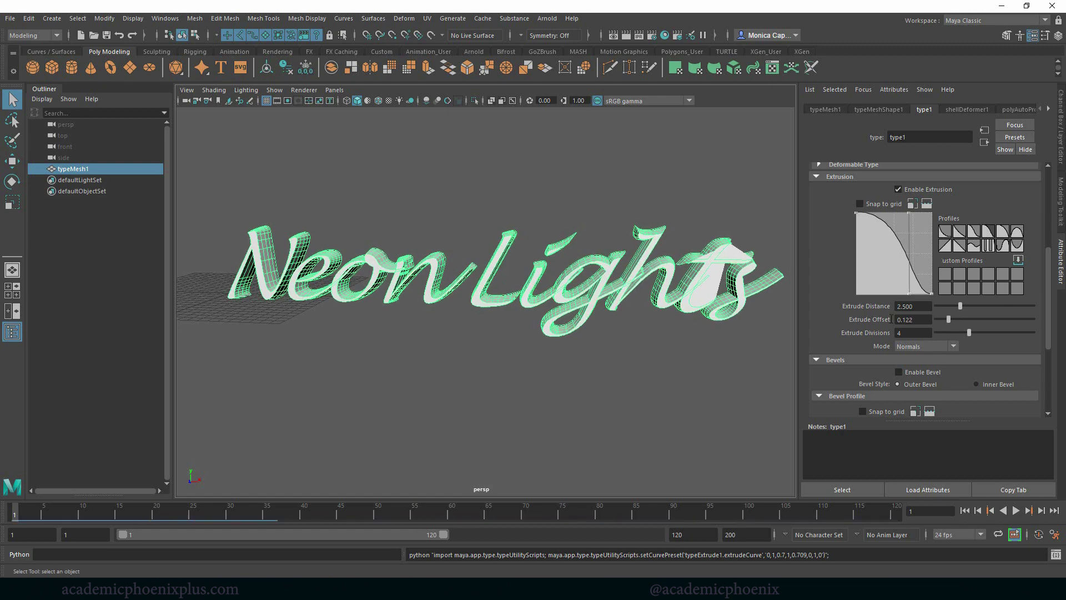
pyautogui.click(716, 311)
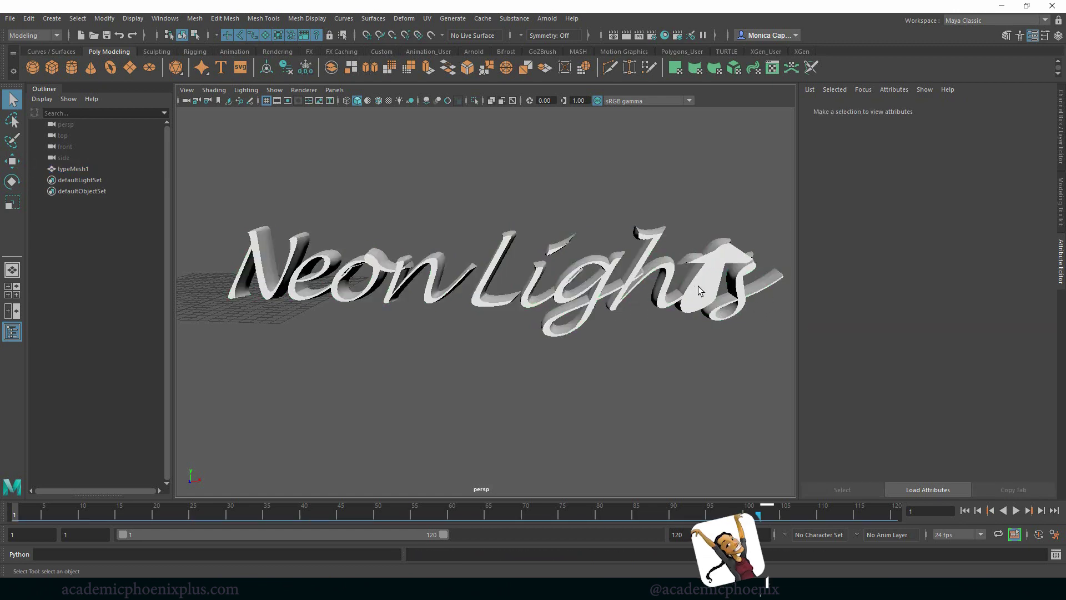
pyautogui.click(717, 311)
# Try the wave-shaped extrusion profile with the extrude offset lowered to about 0.029 and inspect the lettering up close
pyautogui.moveTo(948, 319); pyautogui.dragTo(938, 318)
pyautogui.click(974, 248)
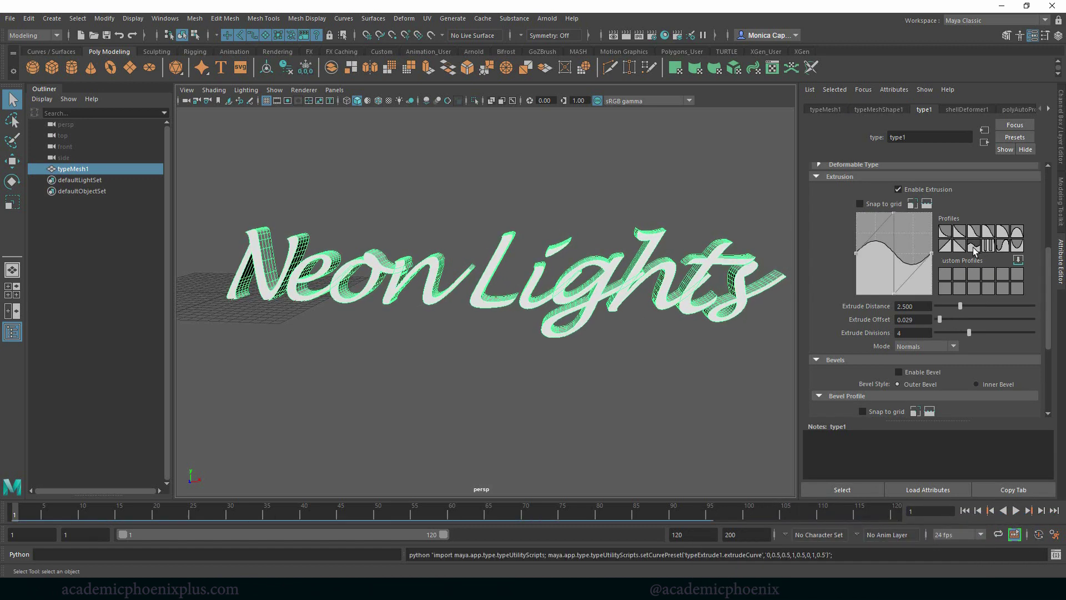
pyautogui.keyDown('alt'); pyautogui.moveTo(435, 183); pyautogui.dragTo(519, 226, button='right'); pyautogui.keyUp('alt')
pyautogui.keyDown('alt'); pyautogui.moveTo(518, 226); pyautogui.dragTo(671, 203); pyautogui.keyUp('alt')
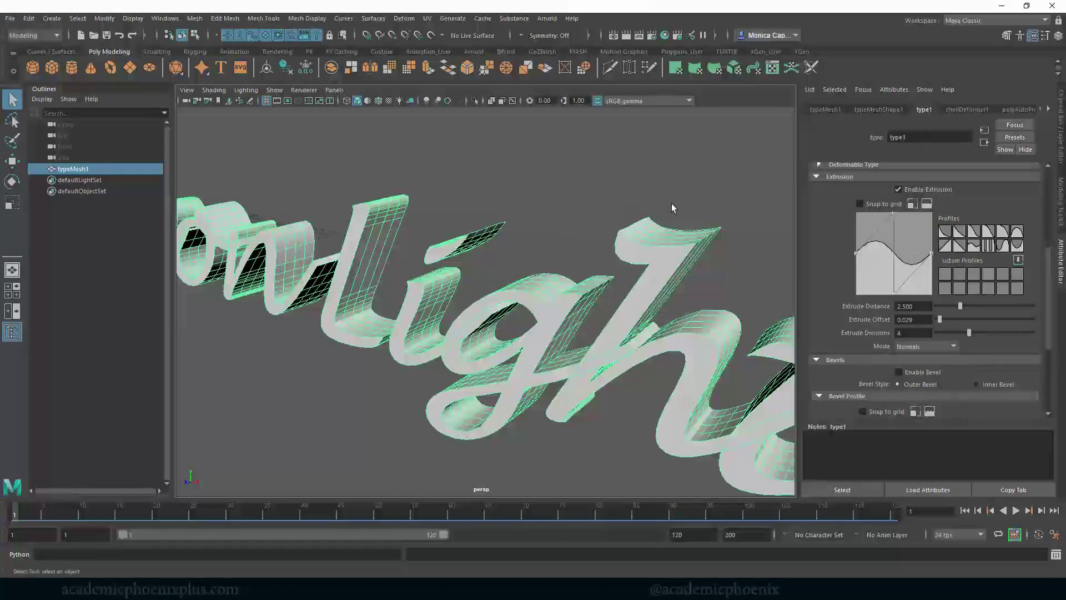
pyautogui.click(1003, 232)
pyautogui.click(989, 232)
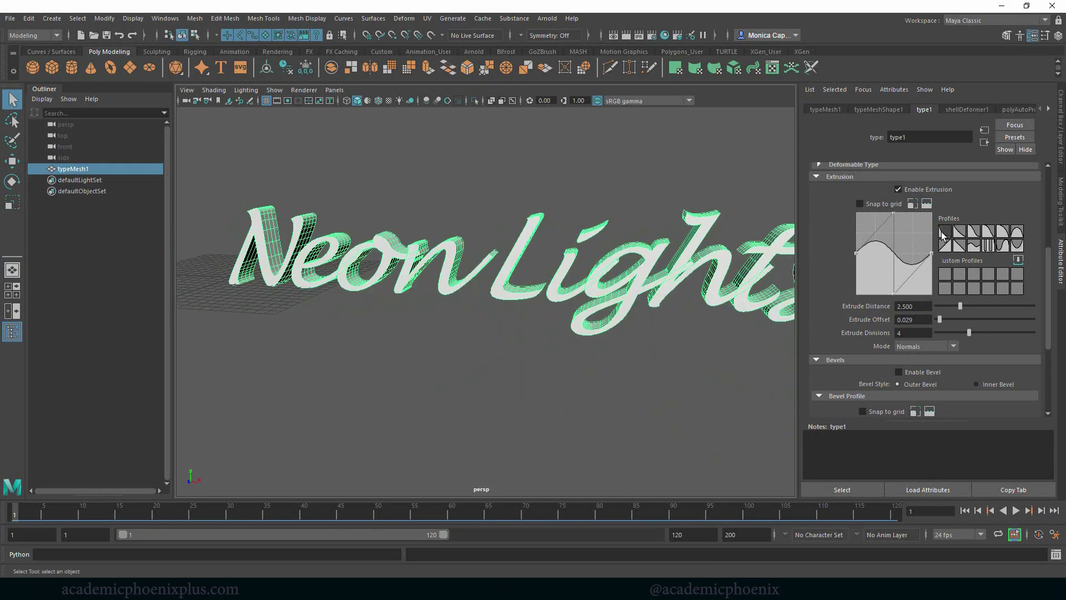
# Apply the concave falloff extrusion profile and set the extrude distance to about 3.151 with 5 divisions
pyautogui.click(946, 233)
pyautogui.click(959, 246)
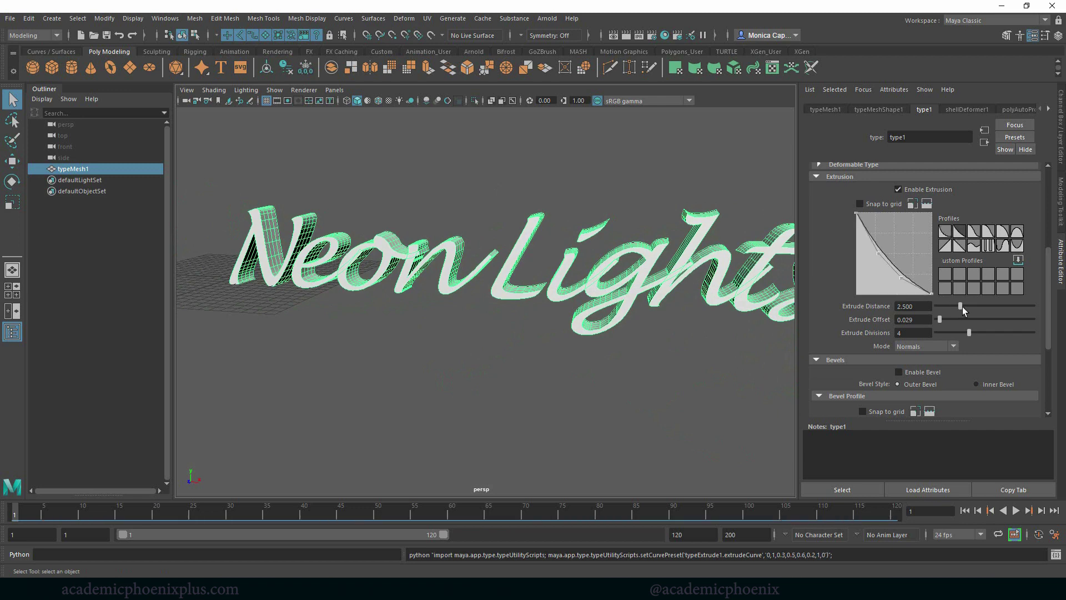
pyautogui.moveTo(962, 307); pyautogui.dragTo(966, 304)
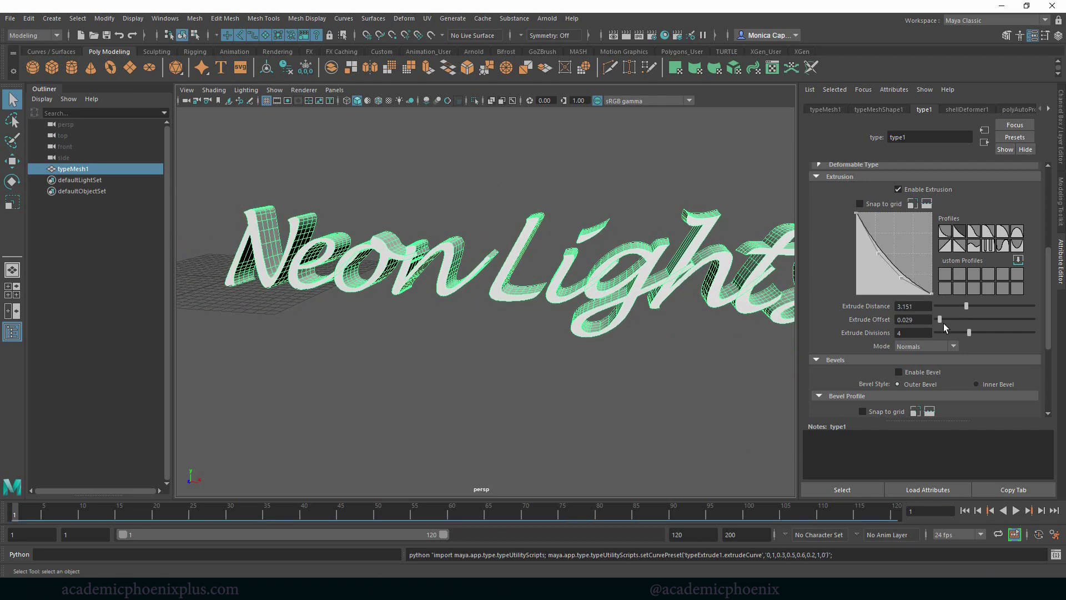
pyautogui.click(977, 333)
# Try the smooth, arched, linear and wave extrusion profiles in turn, raising the extrude offset to about 0.134
pyautogui.click(973, 233)
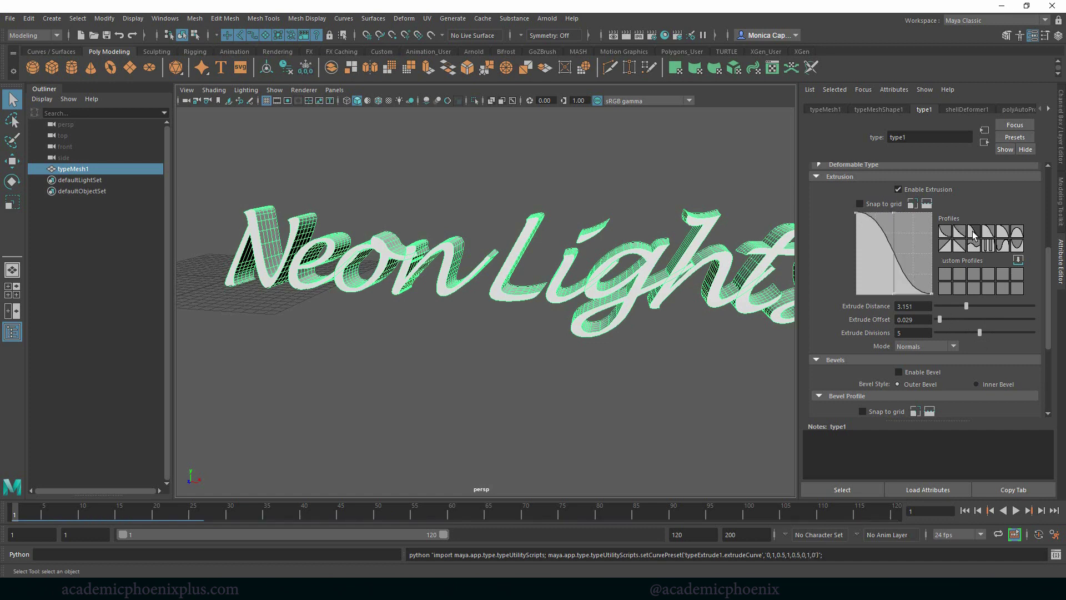
pyautogui.click(989, 233)
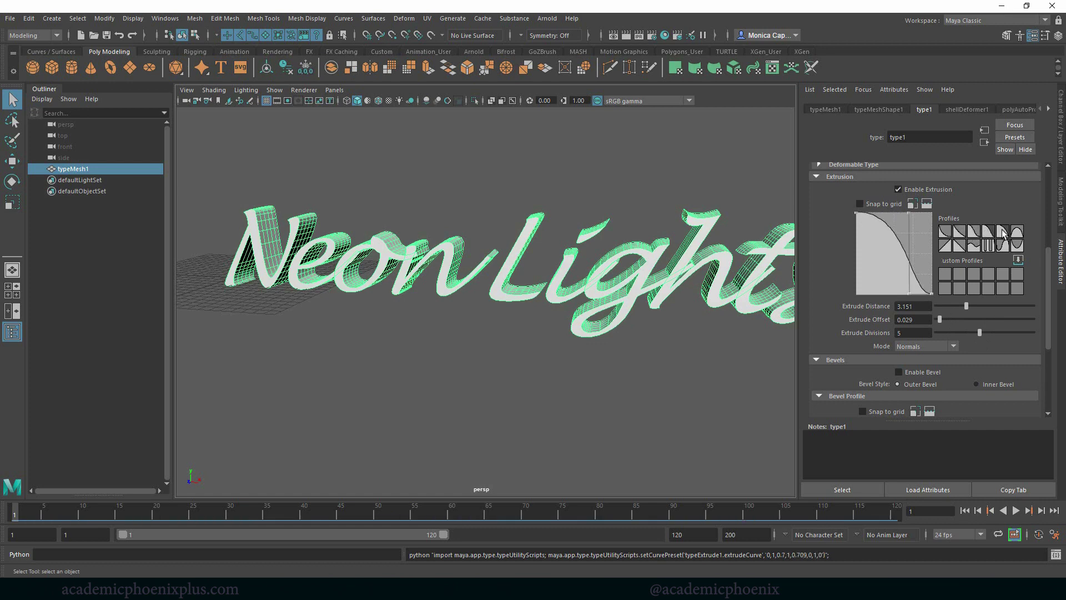
pyautogui.click(1002, 233)
pyautogui.click(1016, 232)
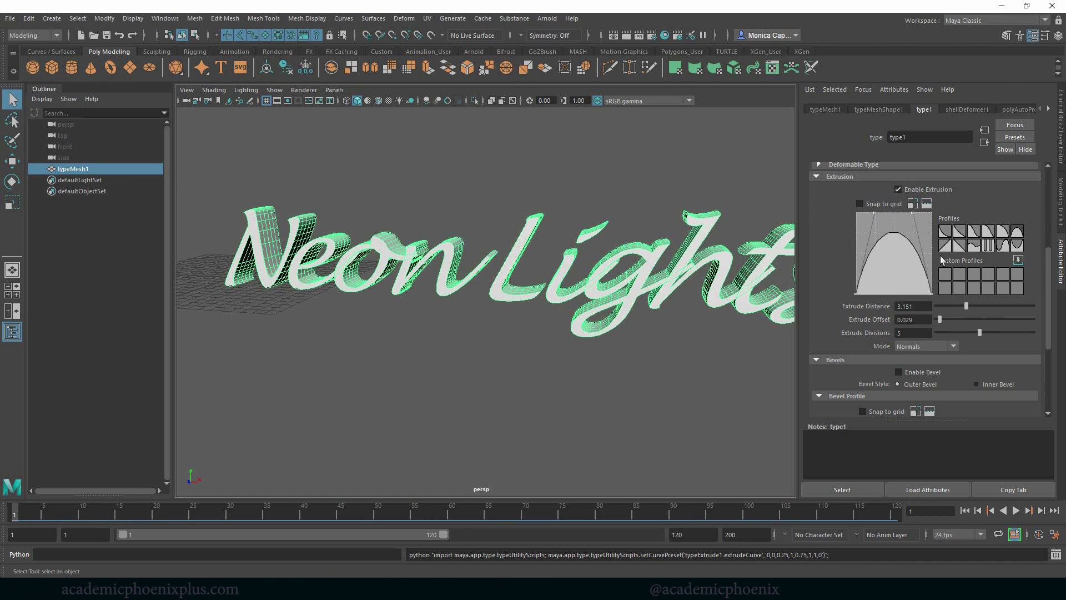
pyautogui.click(949, 246)
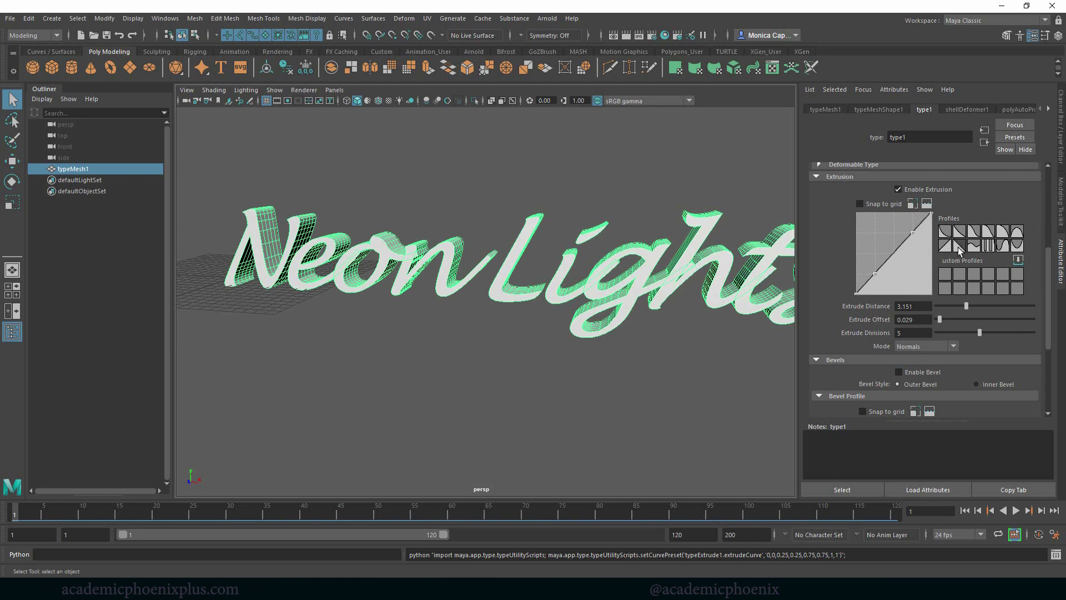
pyautogui.click(958, 246)
pyautogui.moveTo(938, 318); pyautogui.dragTo(948, 314)
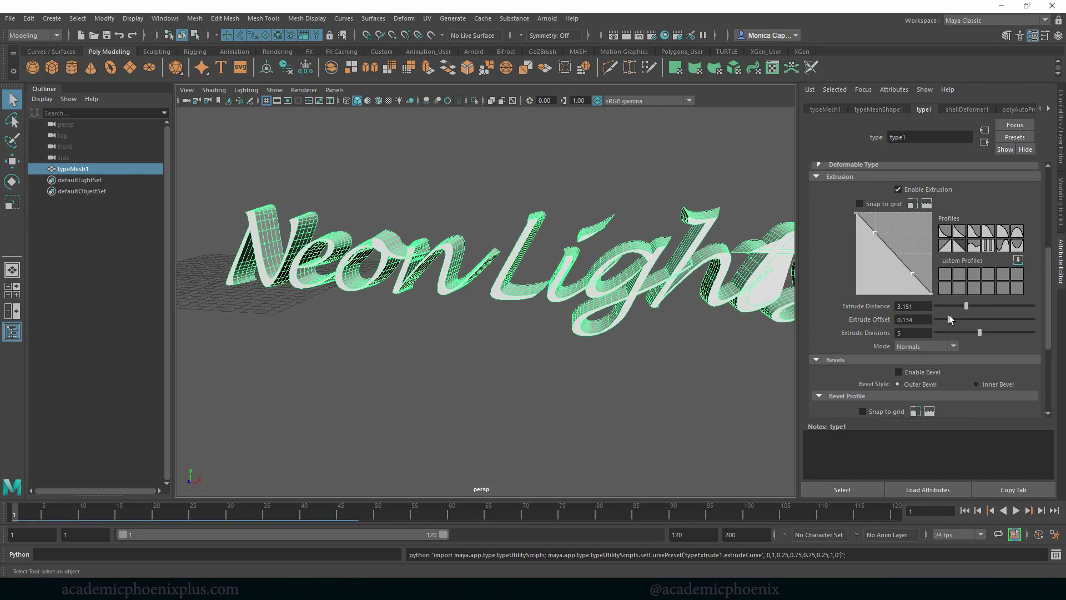
pyautogui.click(972, 247)
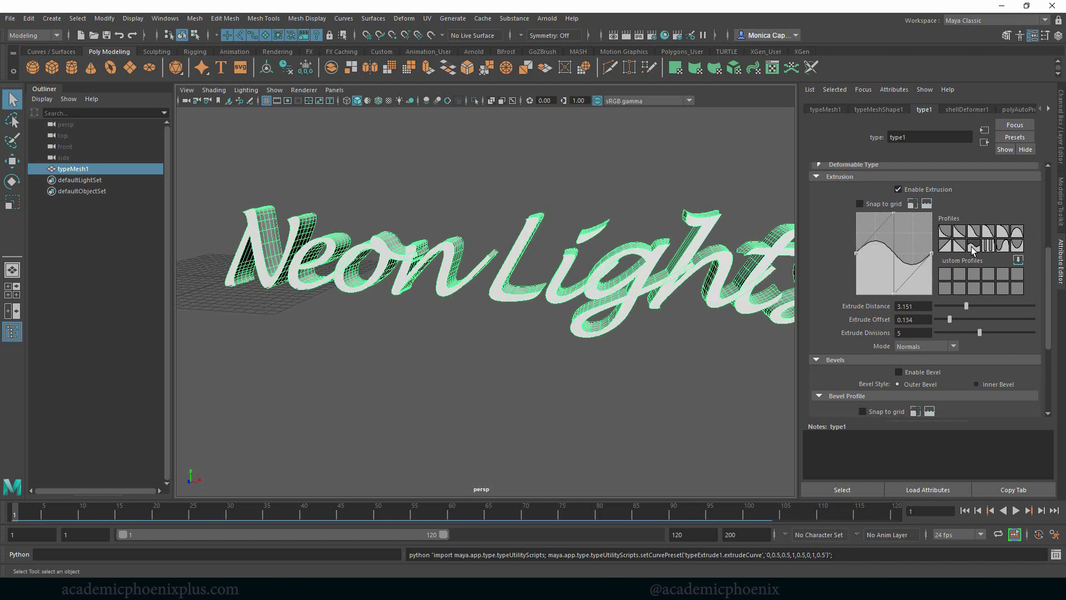
# Apply the concave falloff extrusion profile to the text and reduce the extrude offset to about 0.035
pyautogui.click(961, 236)
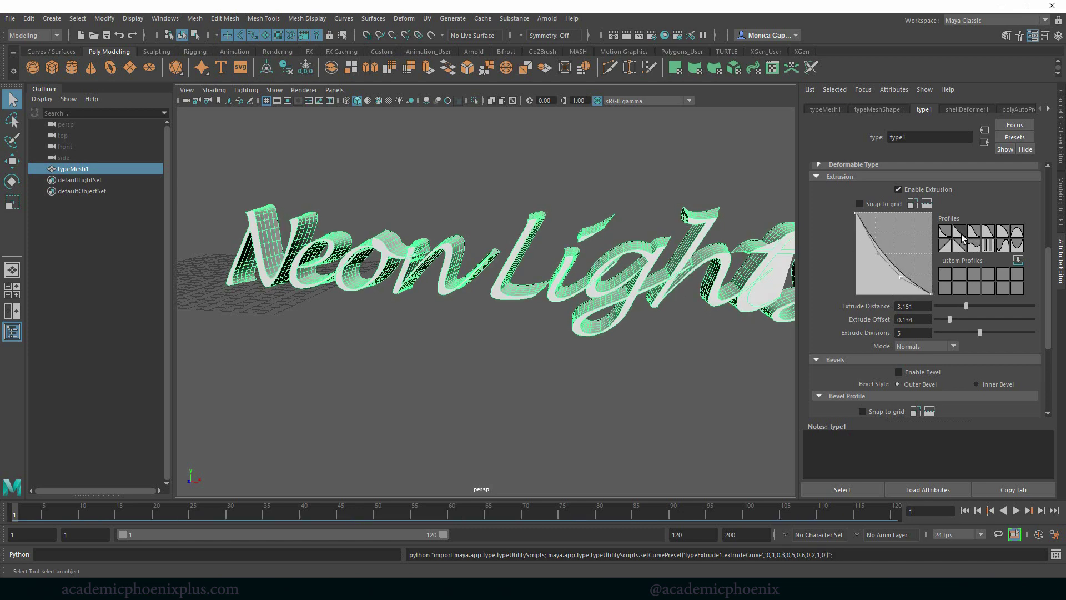
pyautogui.click(703, 339)
pyautogui.keyDown('alt'); pyautogui.moveTo(669, 312); pyautogui.dragTo(685, 286); pyautogui.keyUp('alt')
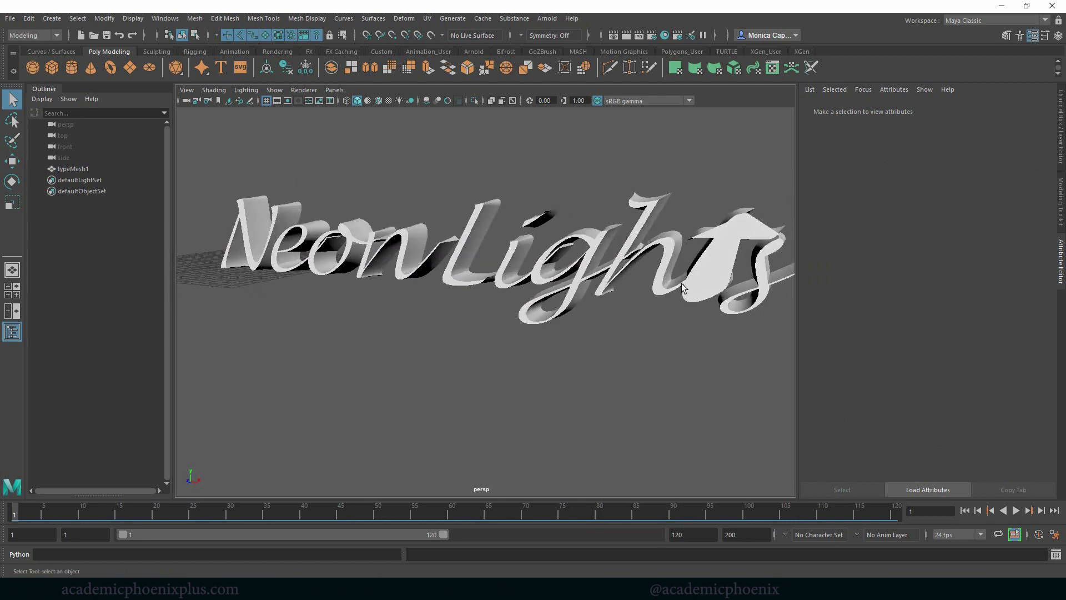
pyautogui.click(721, 272)
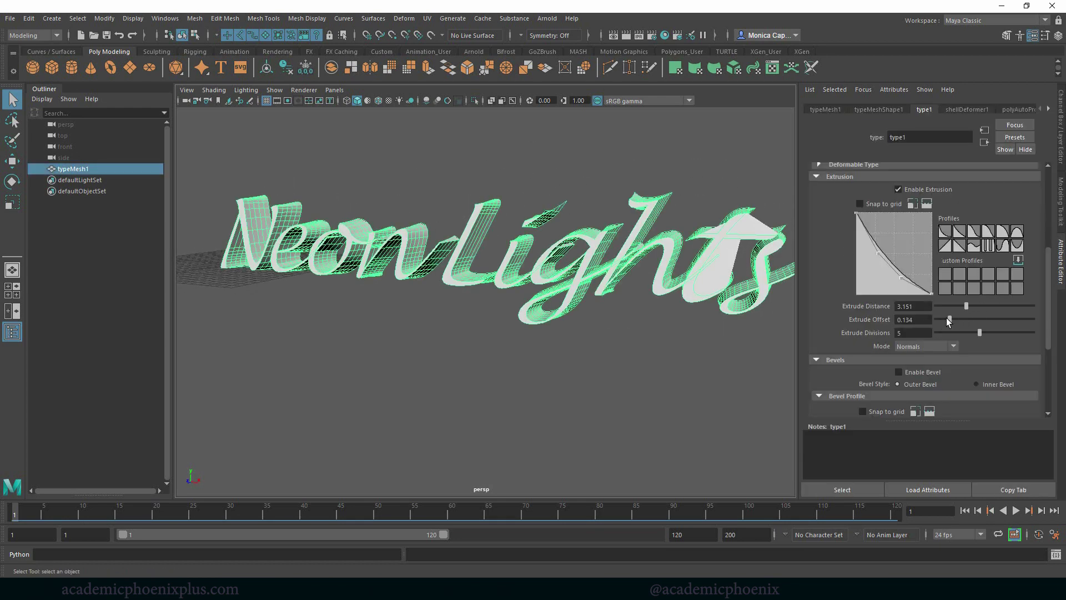
pyautogui.moveTo(946, 317); pyautogui.dragTo(940, 318)
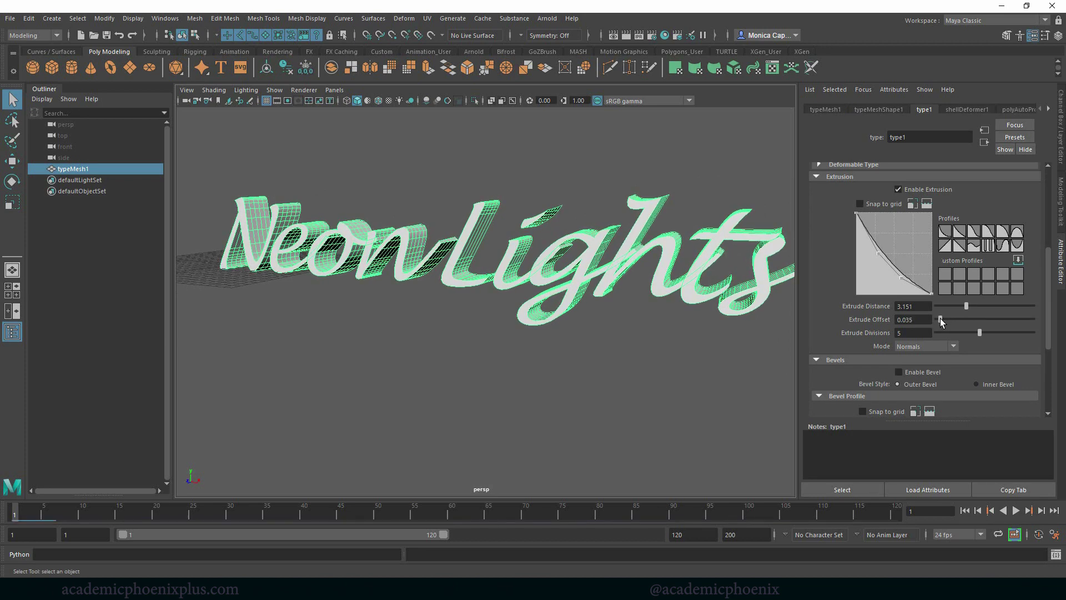
pyautogui.click(436, 224)
pyautogui.keyDown('alt'); pyautogui.moveTo(436, 224); pyautogui.dragTo(503, 218); pyautogui.keyUp('alt')
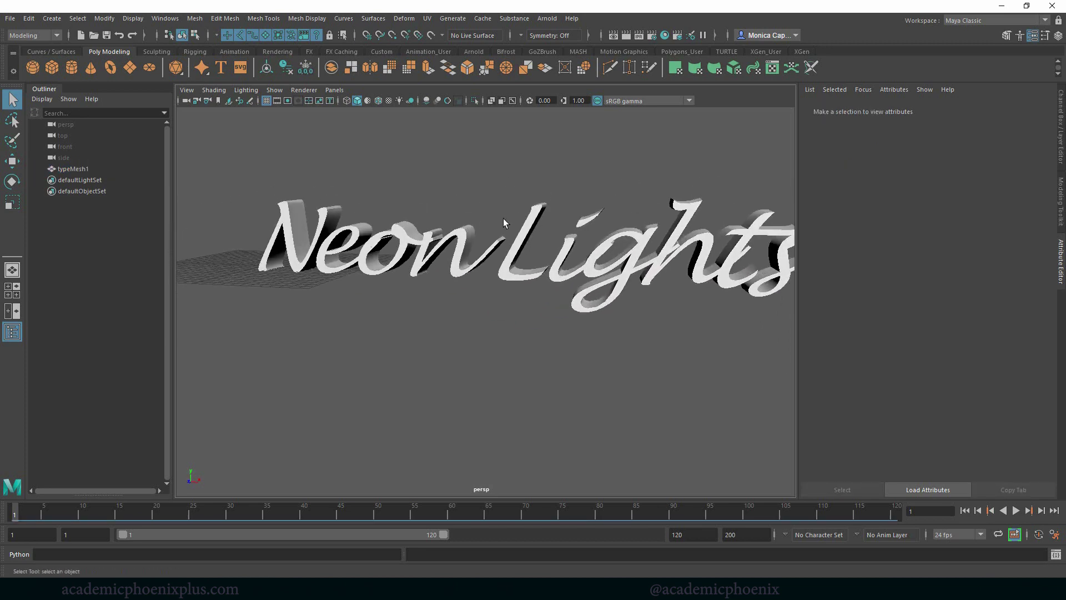
pyautogui.click(463, 258)
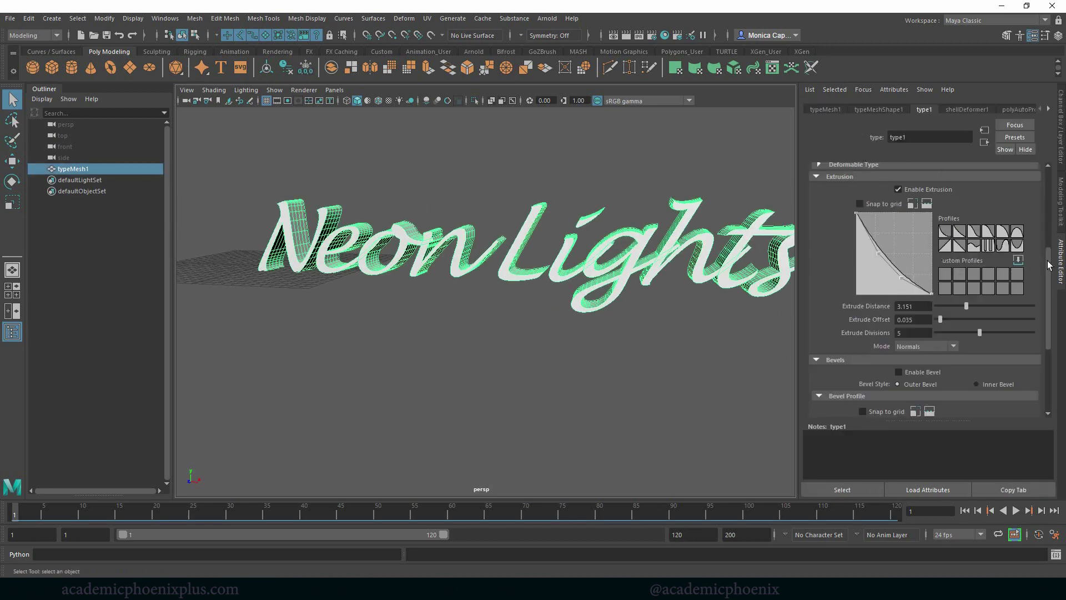
# Raise the text's kerning scale to about 0.979 and check the letter spacing in the viewport
pyautogui.scroll(5, 1047, 265)
pyautogui.click(822, 238)
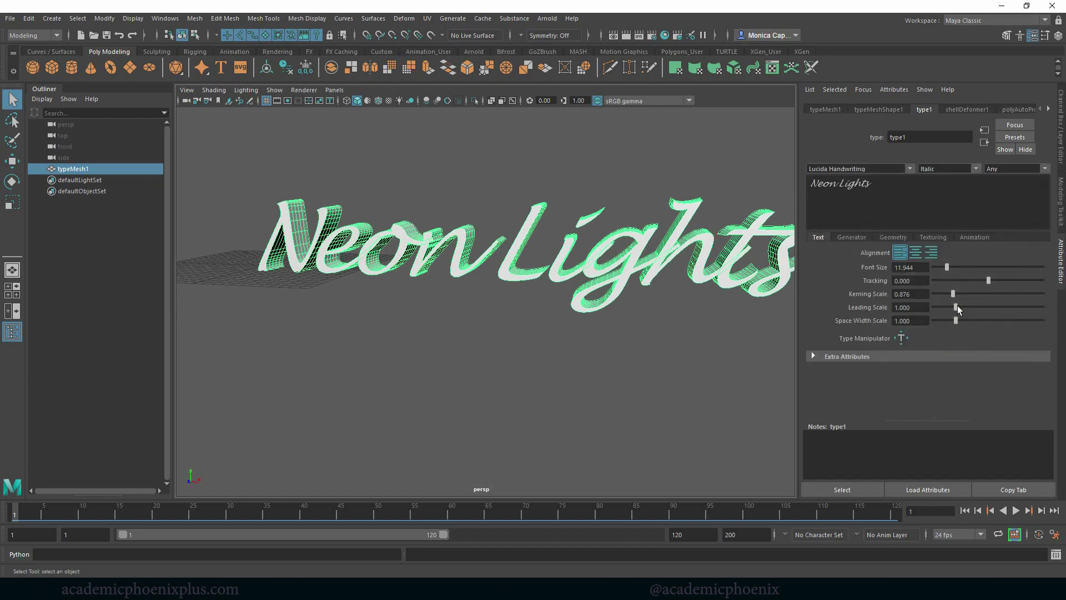
pyautogui.moveTo(961, 292); pyautogui.dragTo(955, 292)
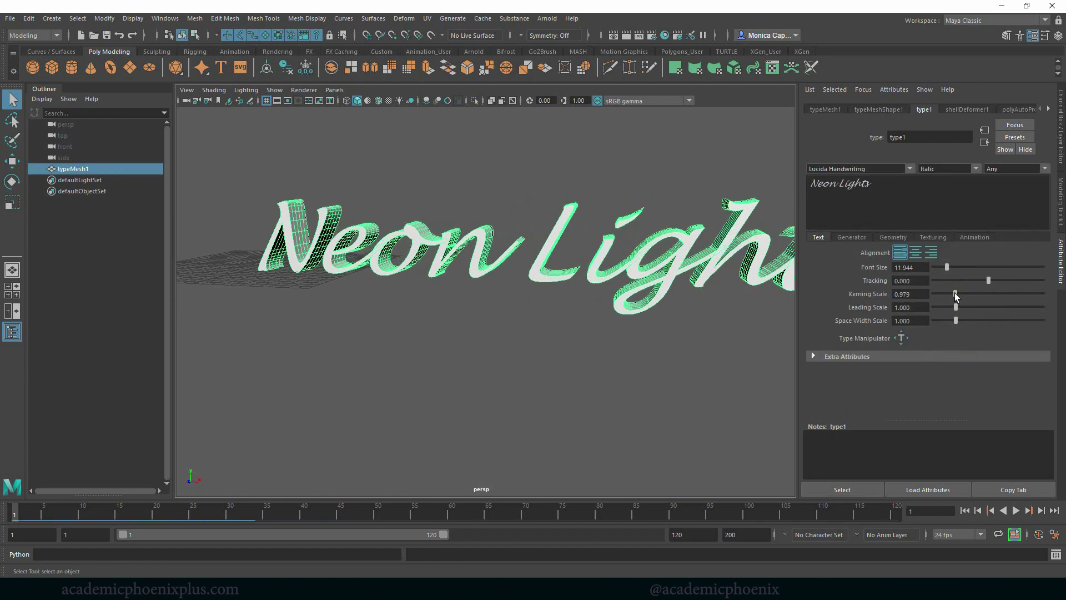
pyautogui.click(668, 353)
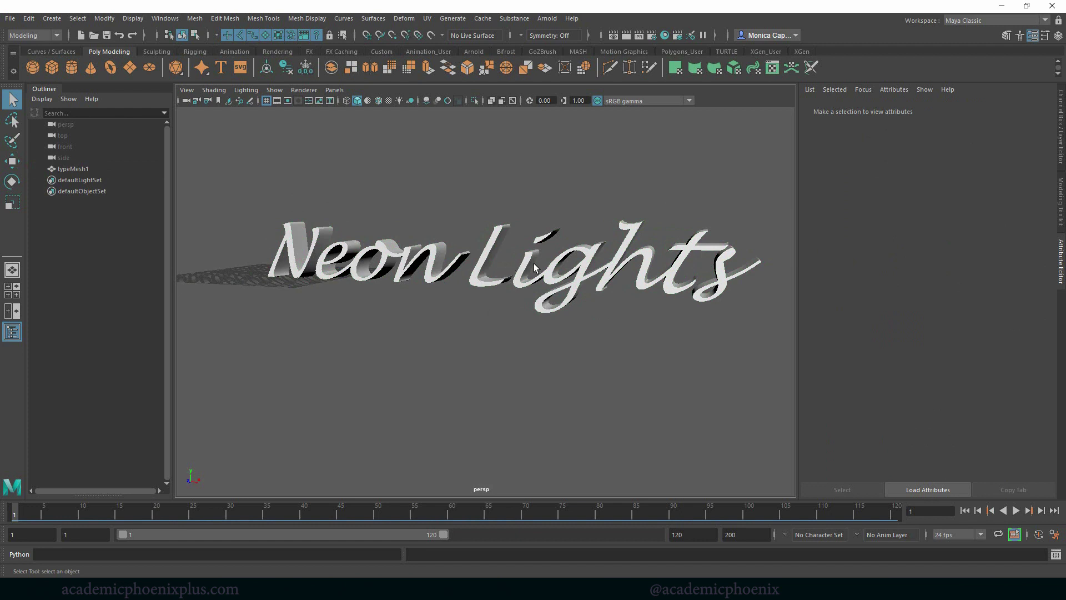
pyautogui.scroll(3, 647, 296)
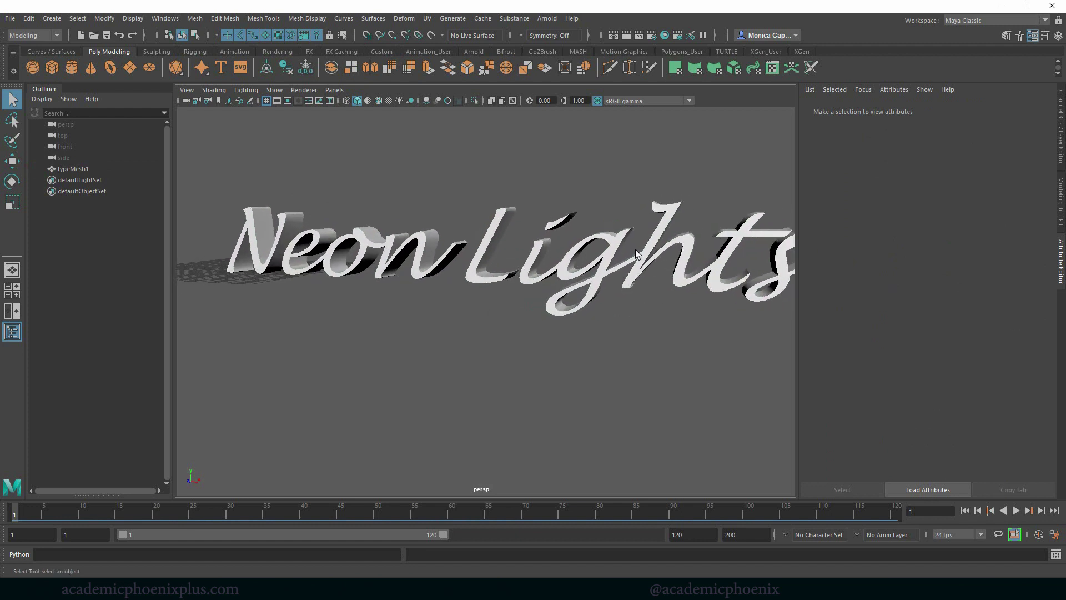
pyautogui.moveTo(609, 301)
pyautogui.keyDown('alt'); pyautogui.mouseDown()
pyautogui.moveTo(594, 304)
pyautogui.moveTo(616, 303)
pyautogui.mouseUp(); pyautogui.keyUp('alt')
# Enable an outer bevel on the extruded text and set the bevel distance to about 0.123
pyautogui.click(625, 303)
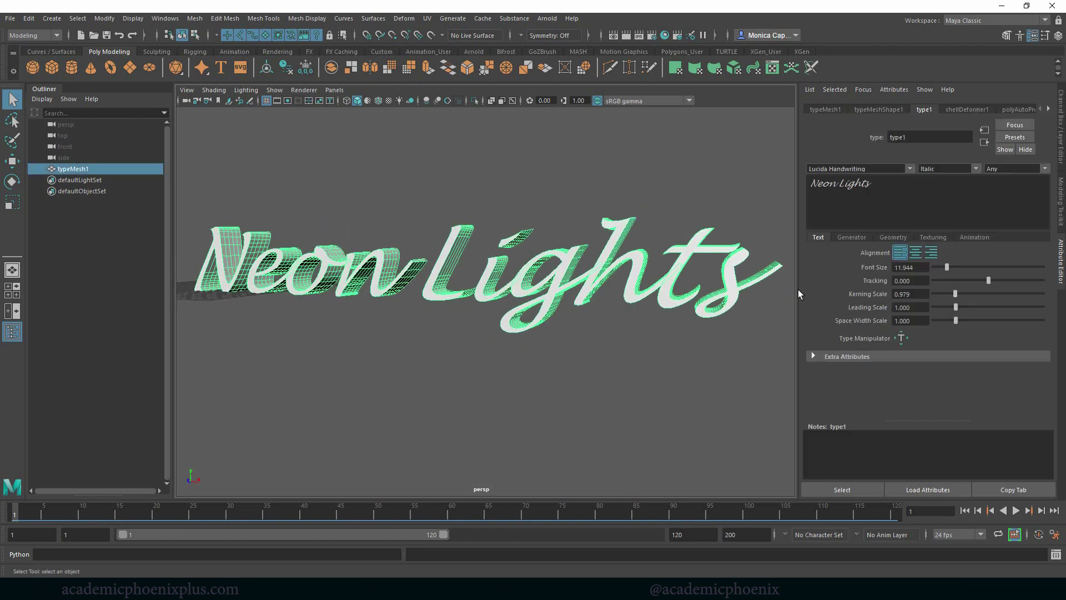
pyautogui.click(889, 237)
pyautogui.scroll(-10, 1036, 316)
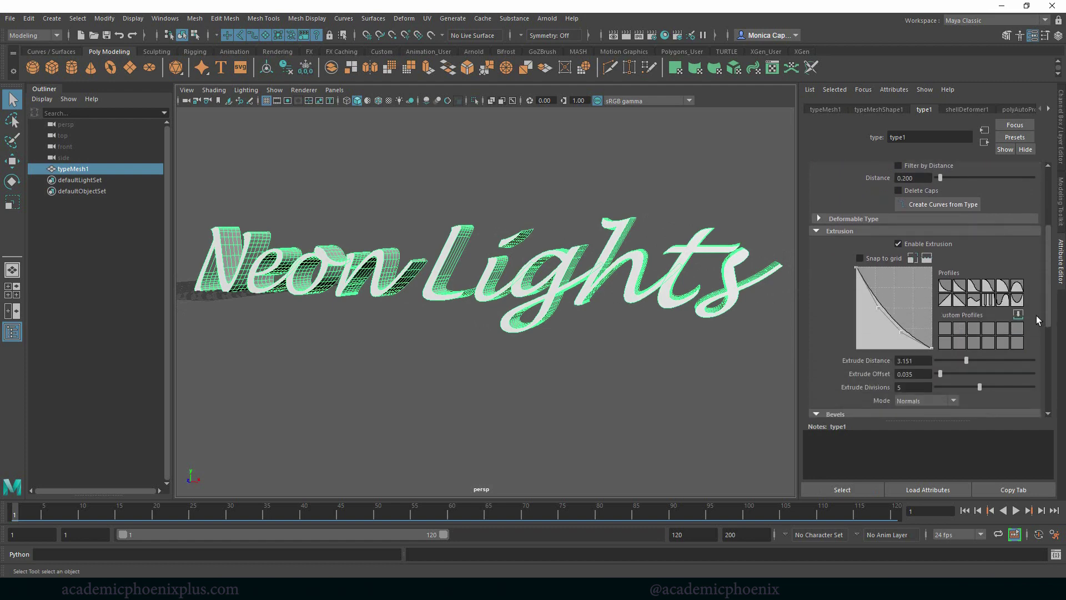
pyautogui.click(931, 245)
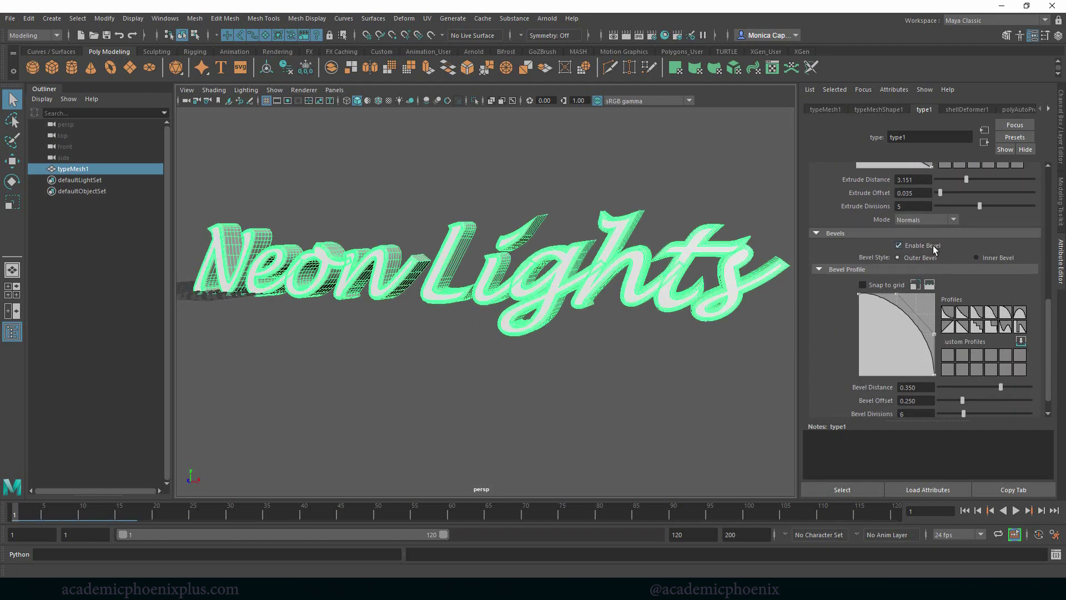
pyautogui.scroll(5, 630, 337)
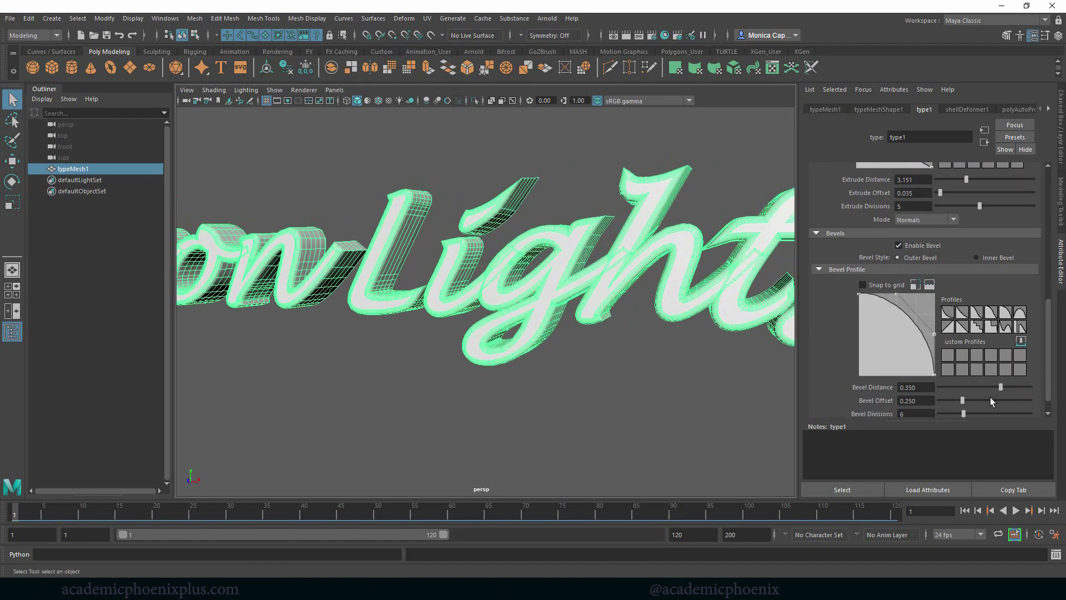
pyautogui.moveTo(997, 386)
pyautogui.mouseDown()
pyautogui.moveTo(979, 387)
pyautogui.moveTo(991, 386)
pyautogui.mouseUp()
# Try the concave bevel profile, choose a rounded convex one instead, and inspect the unselected lettering
pyautogui.click(962, 314)
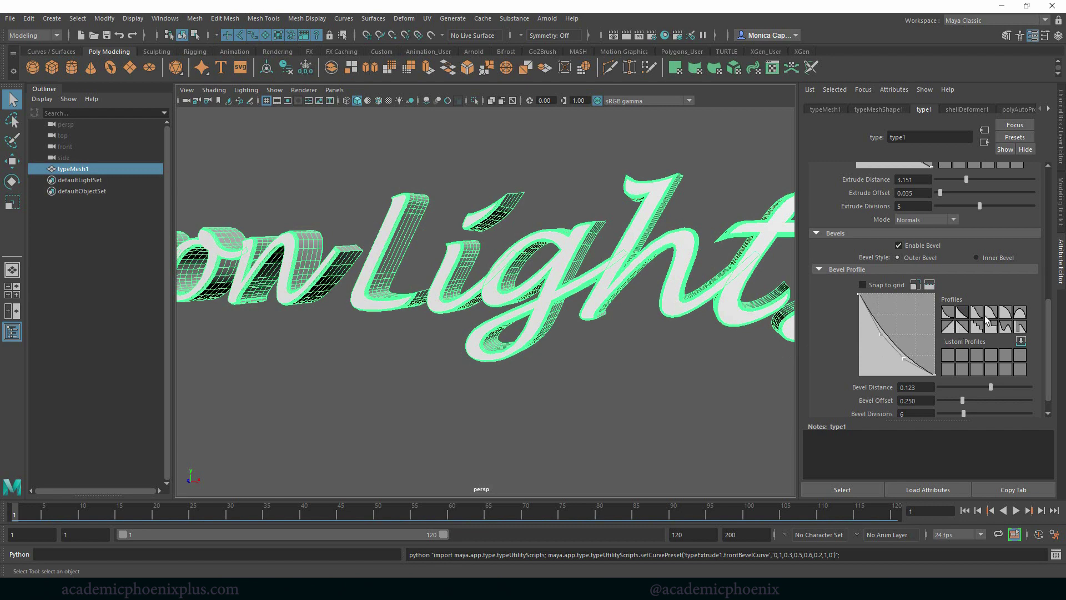
pyautogui.click(977, 312)
pyautogui.click(691, 377)
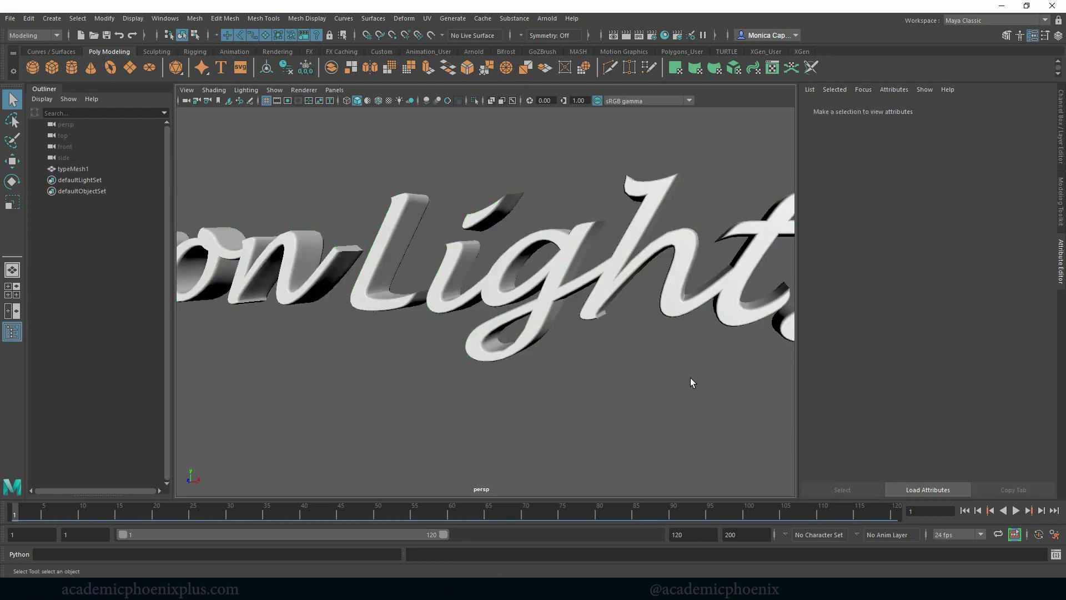
pyautogui.keyDown('alt'); pyautogui.moveTo(669, 370); pyautogui.dragTo(694, 331); pyautogui.keyUp('alt')
# Assign a new Arnold aiStandardSurface material to the text mesh
pyautogui.click(702, 305)
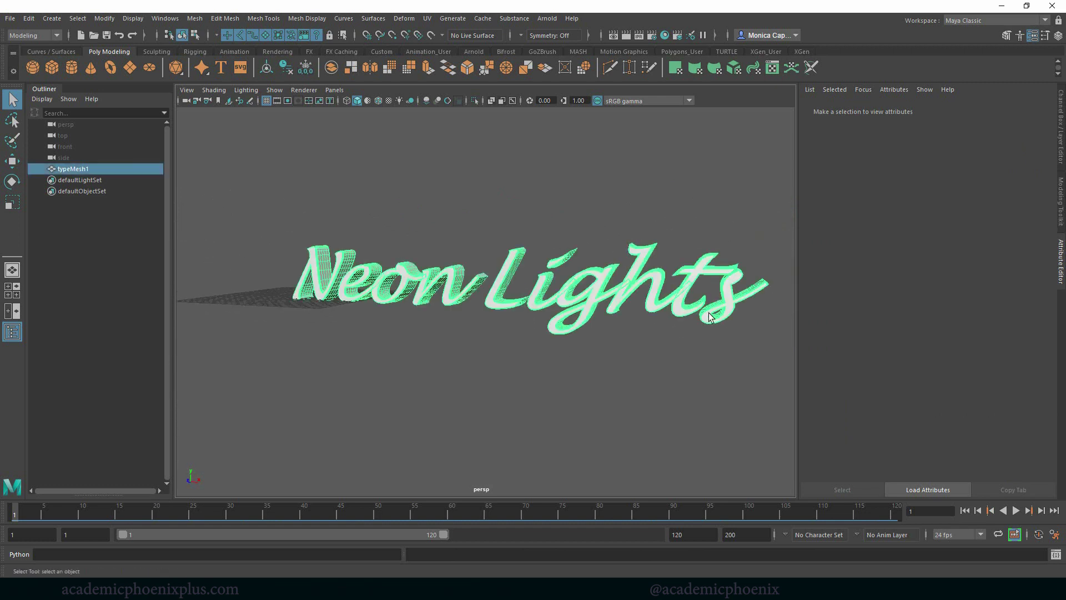
pyautogui.rightClick(509, 266)
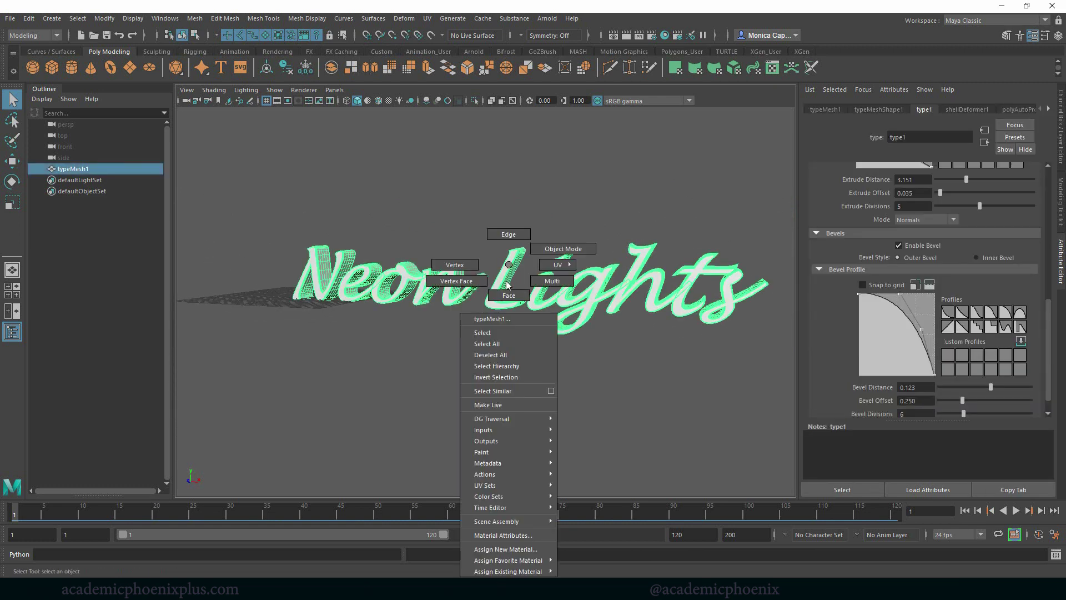
pyautogui.click(503, 549)
pyautogui.click(388, 286)
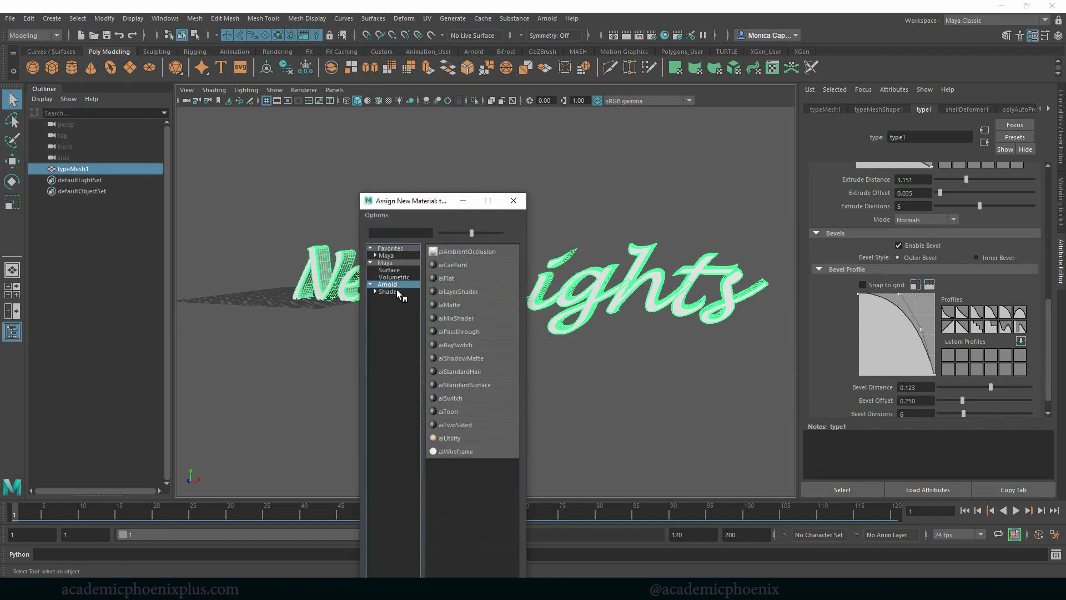
pyautogui.click(489, 385)
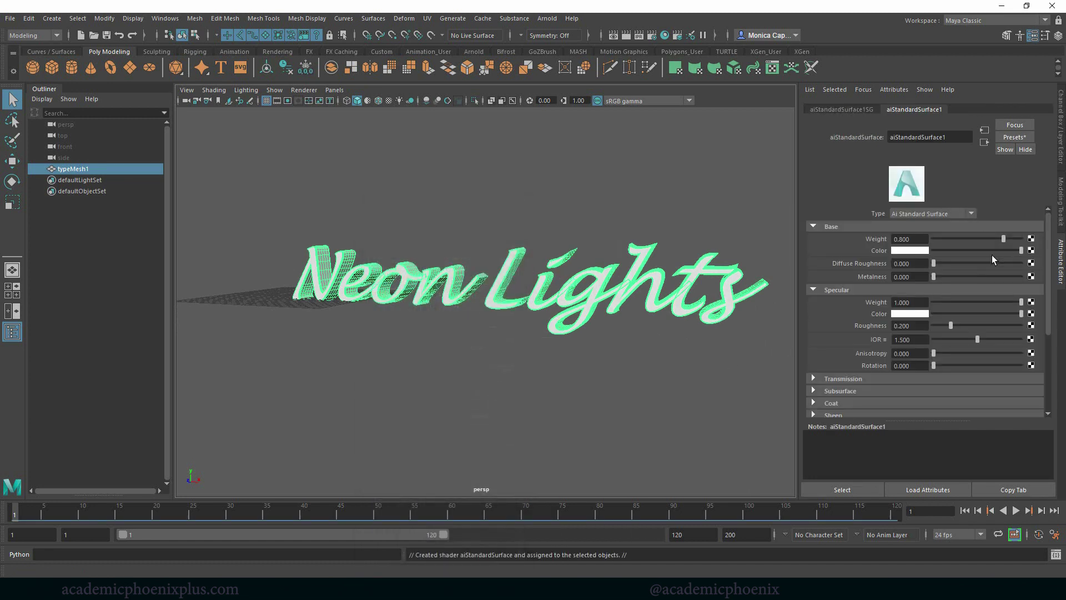
# Set the material's base color to cyan, its specular weight to about 0.154 and its specular roughness to about 0.506
pyautogui.click(921, 251)
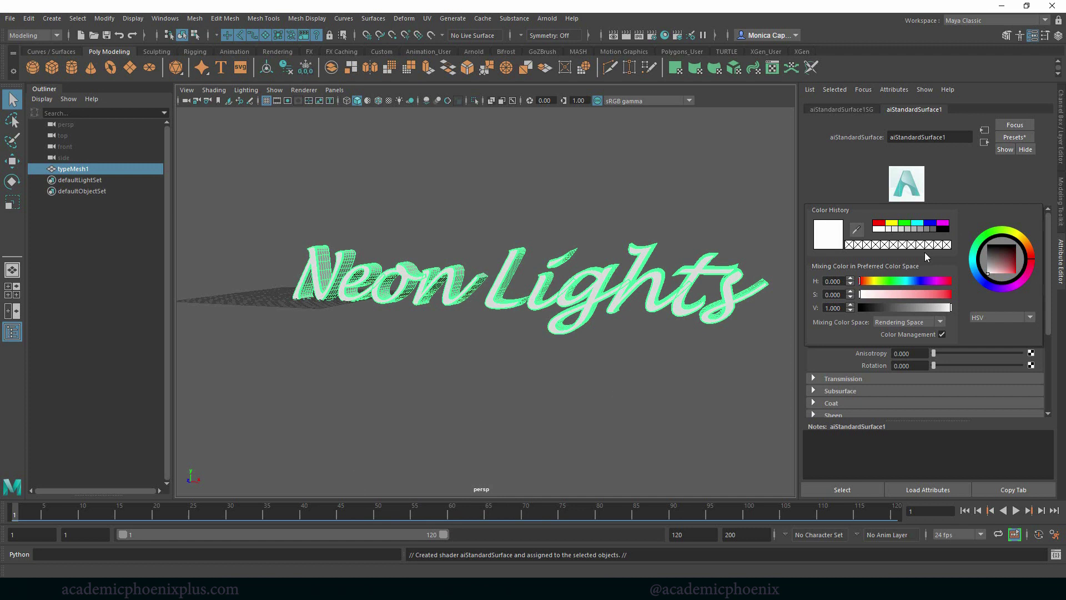
pyautogui.click(919, 224)
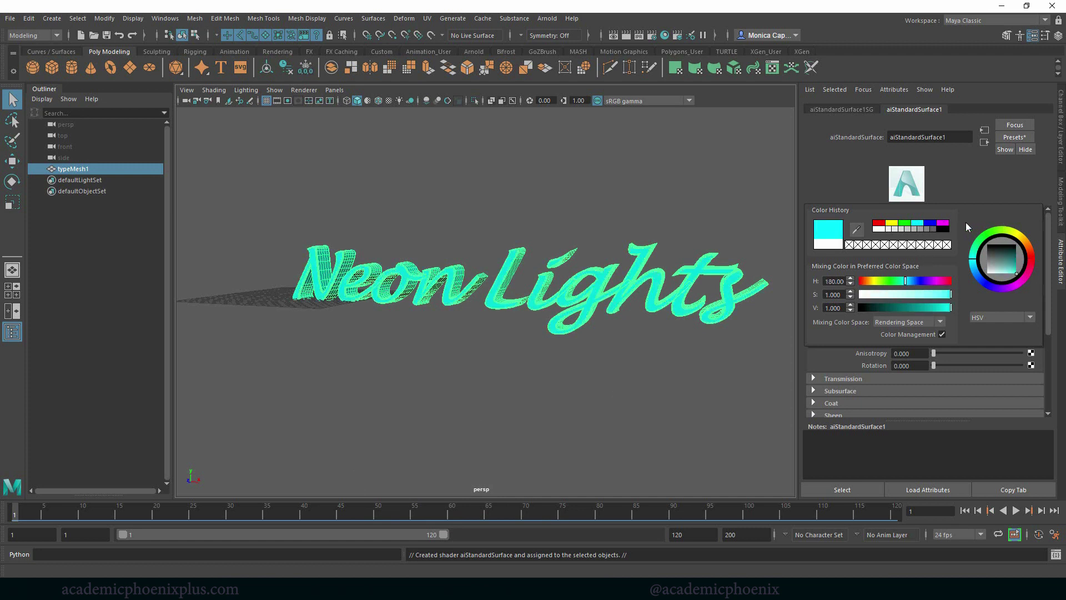
pyautogui.moveTo(1048, 224); pyautogui.dragTo(1012, 238)
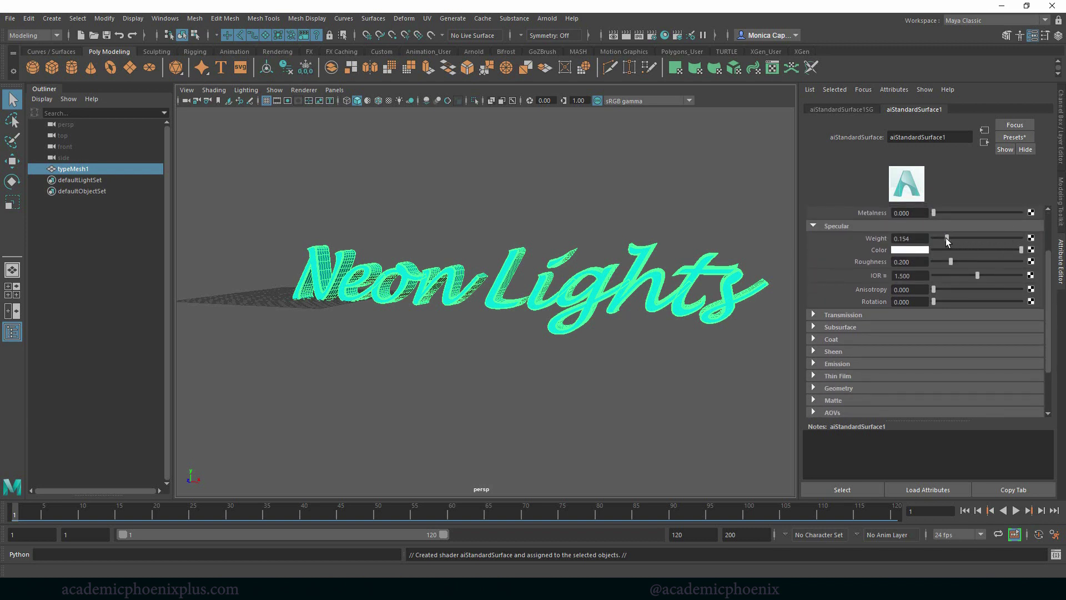
pyautogui.moveTo(967, 261); pyautogui.dragTo(978, 261)
# Expose the material's emission settings, then test-render the scene in Arnold RenderView and close the render
pyautogui.click(838, 362)
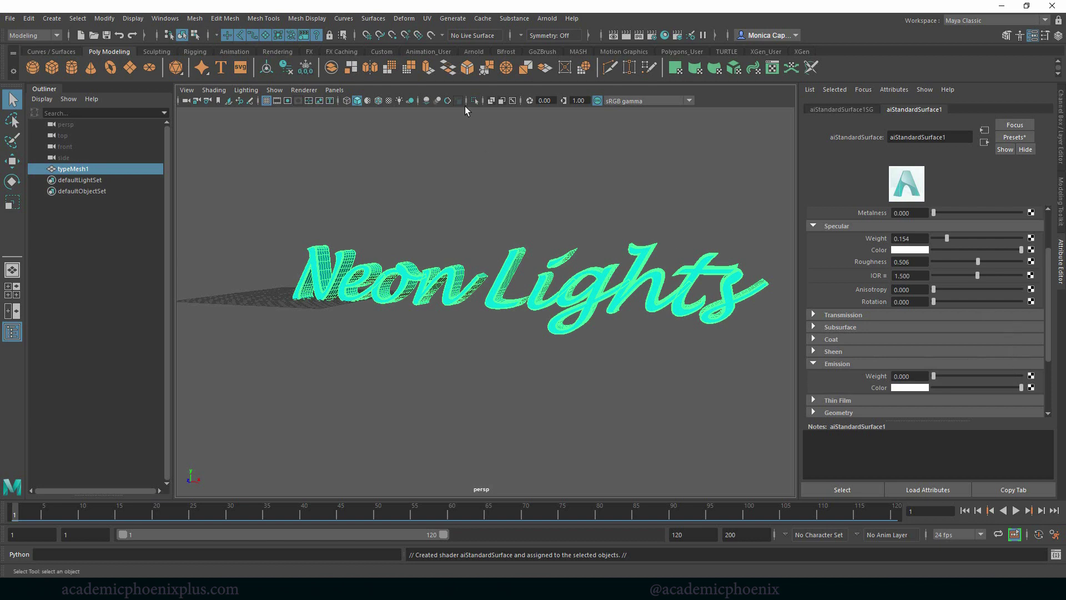
pyautogui.click(548, 19)
pyautogui.click(561, 31)
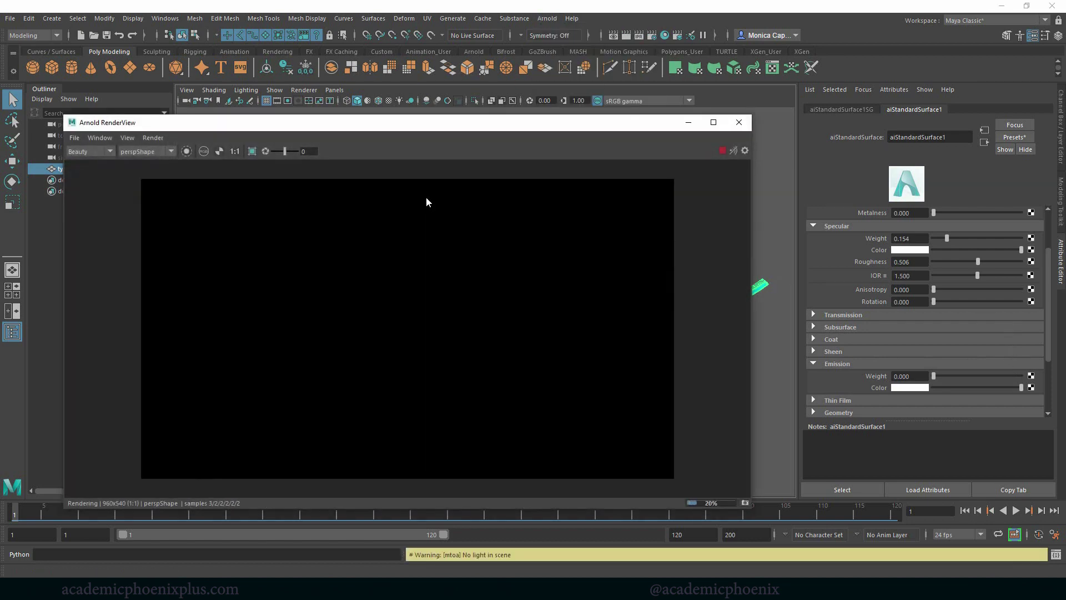
pyautogui.click(747, 122)
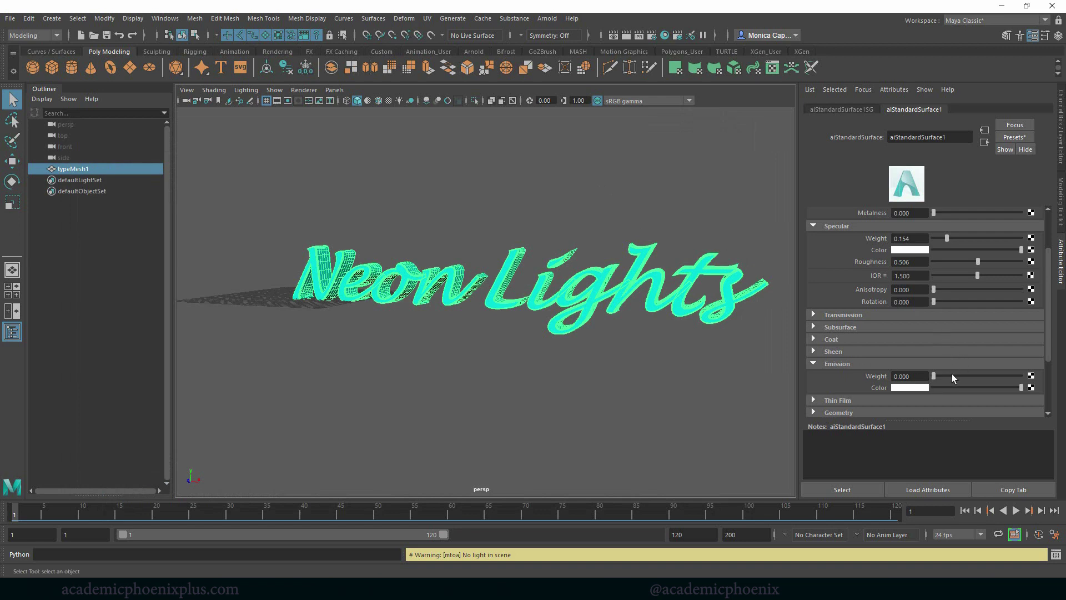
# Set the material's emission weight to 1 and render the text in Arnold RenderView
pyautogui.moveTo(952, 376); pyautogui.dragTo(1021, 377)
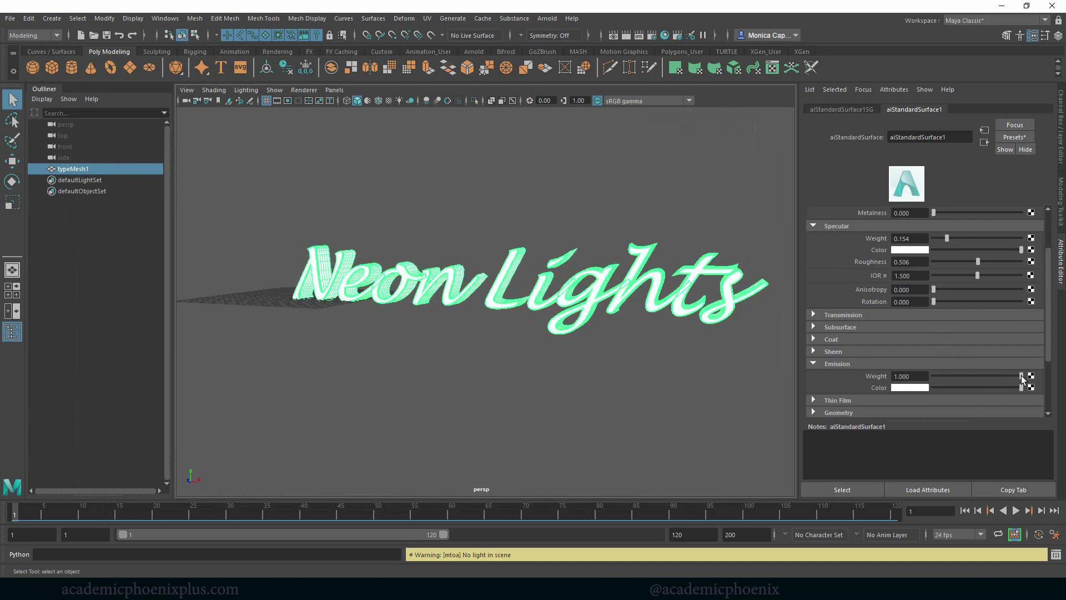
pyautogui.click(548, 19)
pyautogui.click(561, 32)
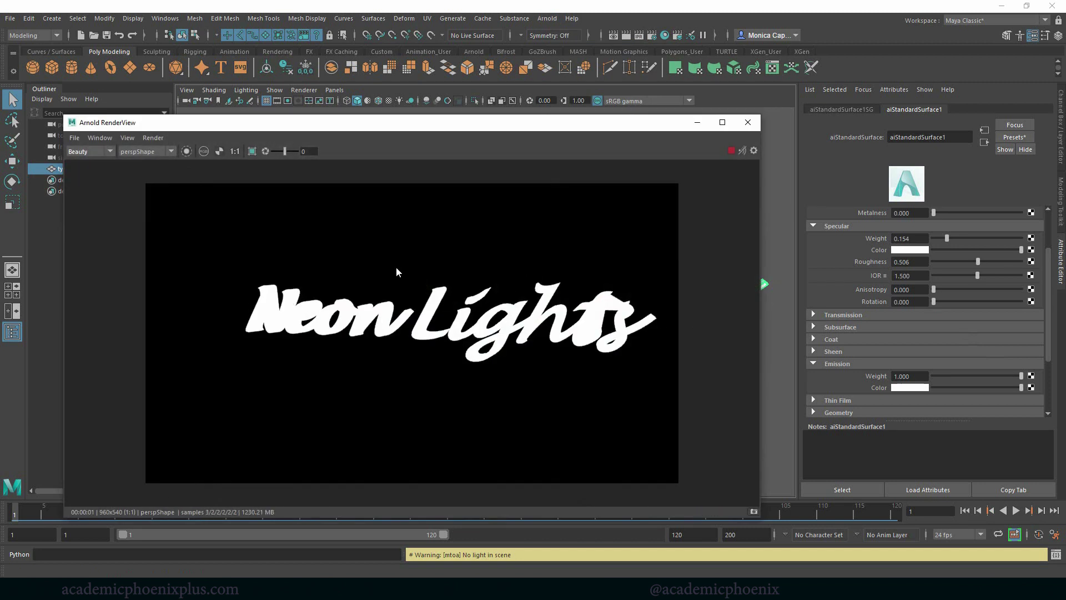
# Change the emission color to cyan and set the emission weight to about 0.705
pyautogui.click(898, 389)
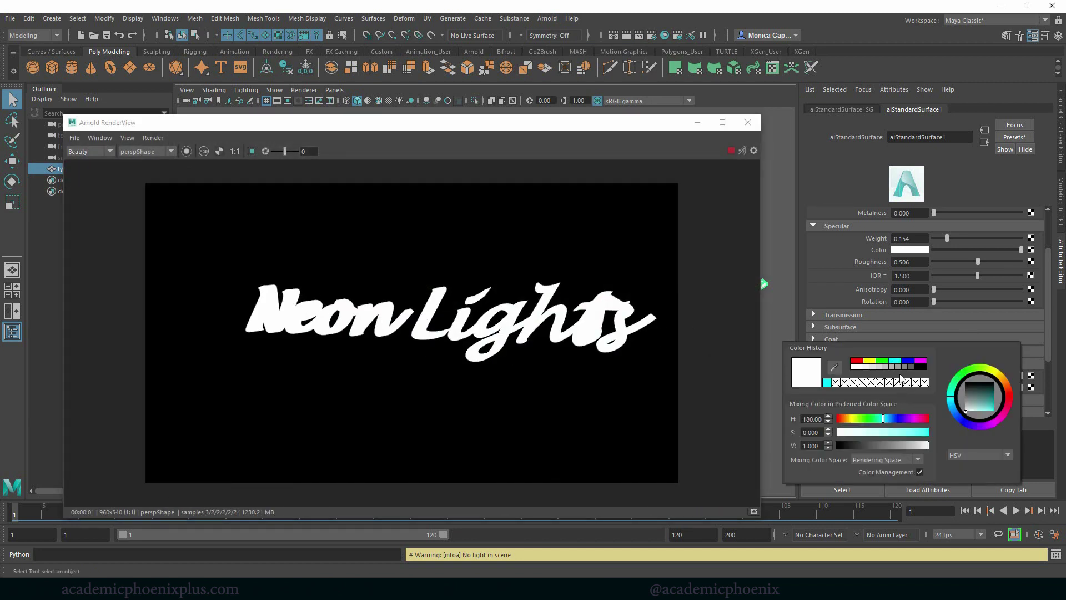
pyautogui.click(826, 382)
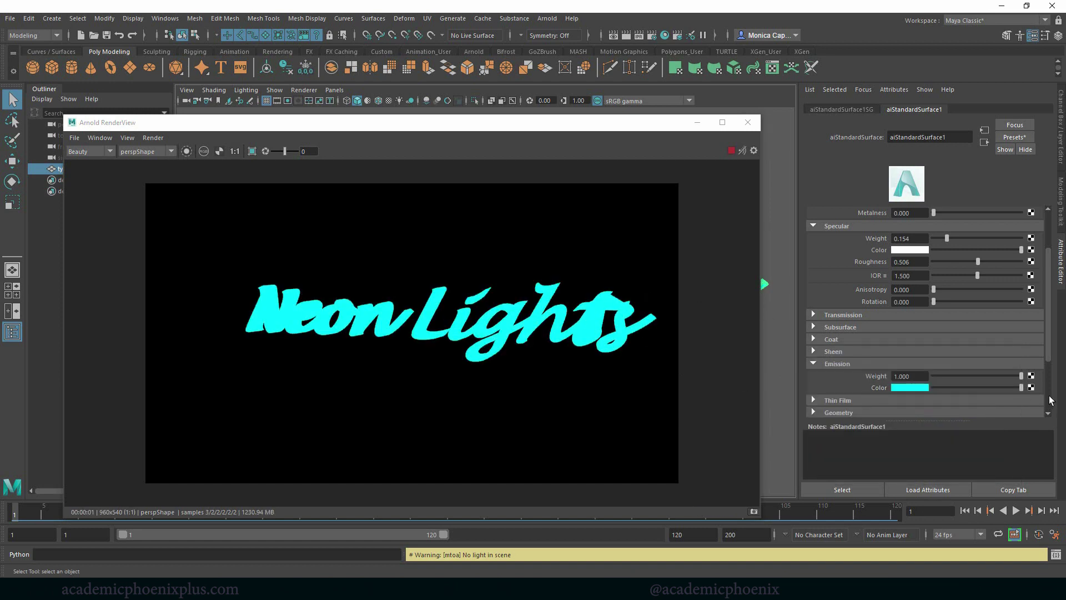
pyautogui.moveTo(1004, 374)
pyautogui.mouseDown()
pyautogui.moveTo(981, 374)
pyautogui.moveTo(994, 374)
pyautogui.mouseUp()
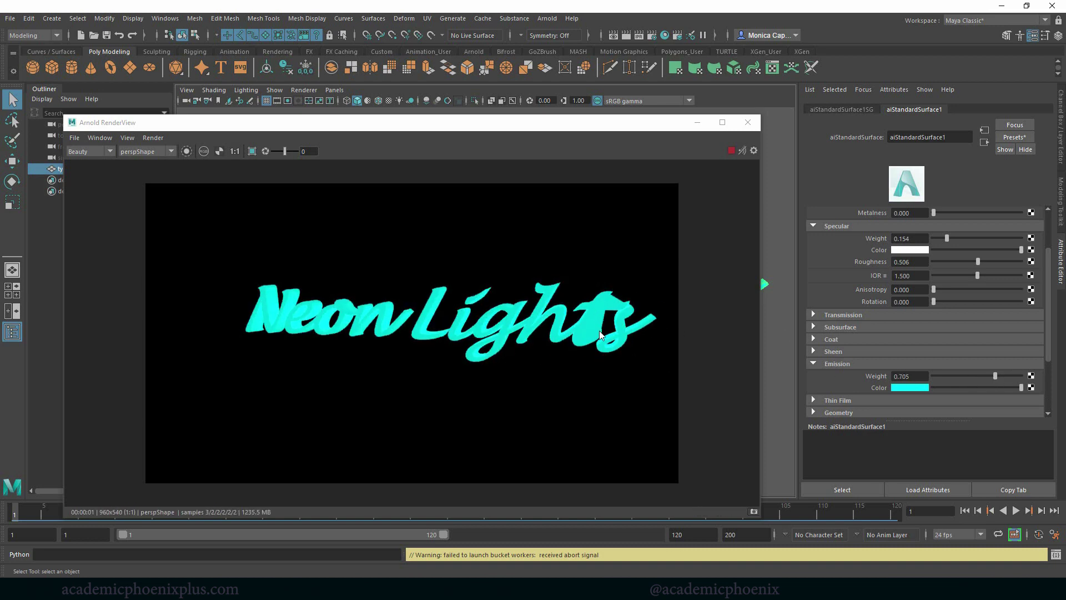
# Move the render window aside, select the text and slightly reduce its extrude offset
pyautogui.moveTo(670, 130); pyautogui.dragTo(477, 147)
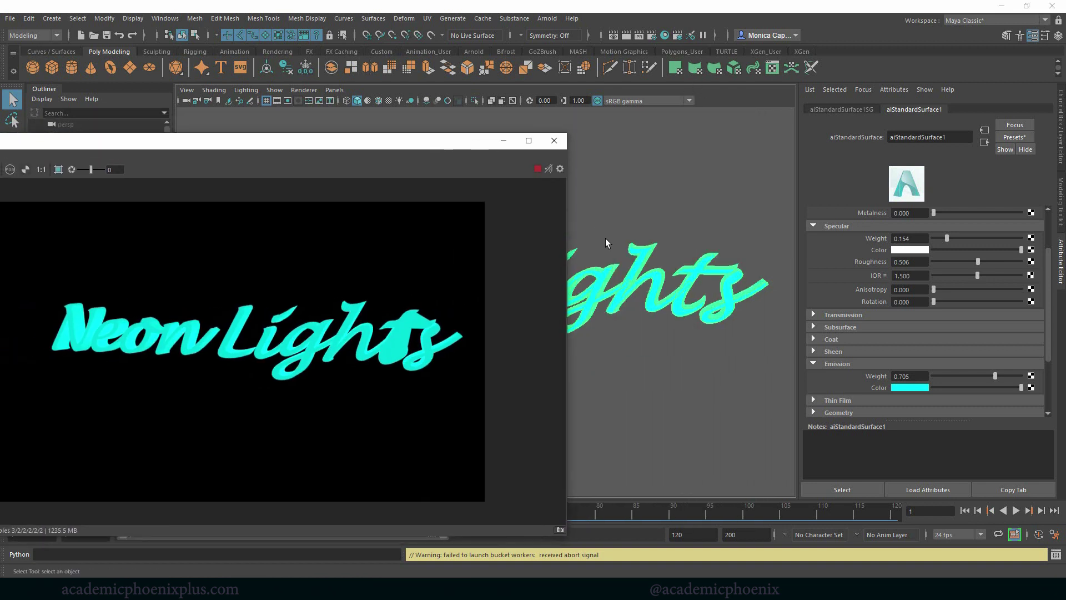
pyautogui.click(698, 276)
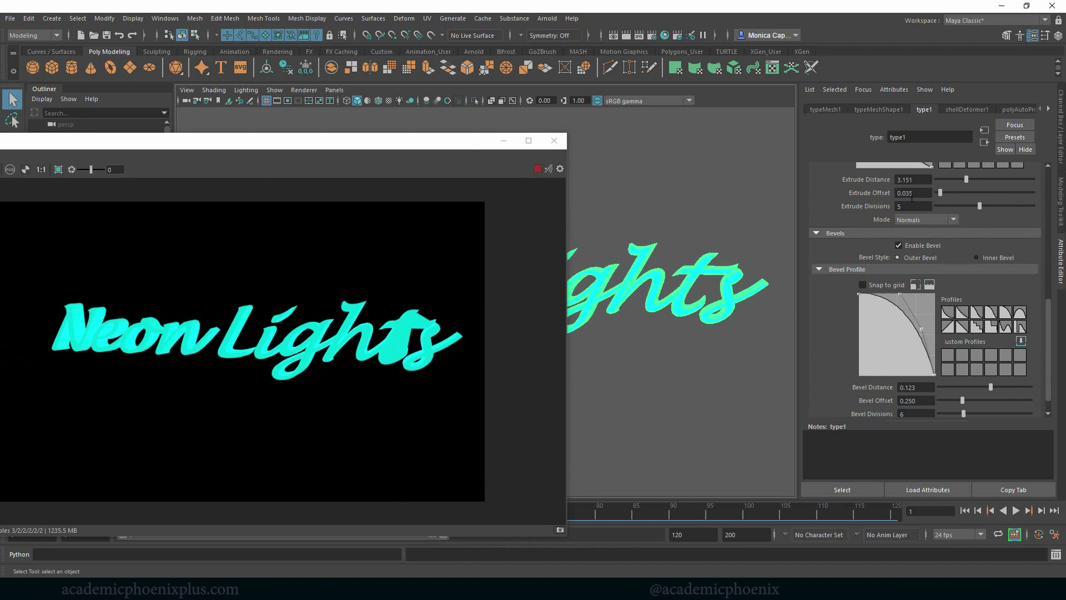
pyautogui.moveTo(940, 192); pyautogui.dragTo(938, 192)
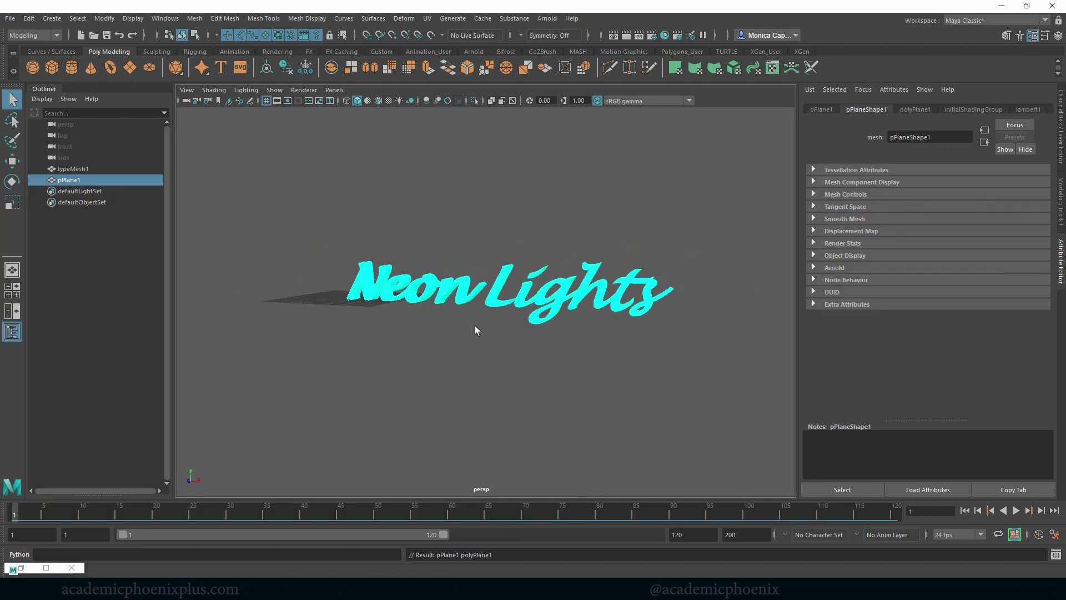
# Create a polygon plane, scale it up into a wide floor, and move it across and down beneath the lettering
pyautogui.press('r')
pyautogui.moveTo(345, 298); pyautogui.dragTo(766, 336)
pyautogui.press('w')
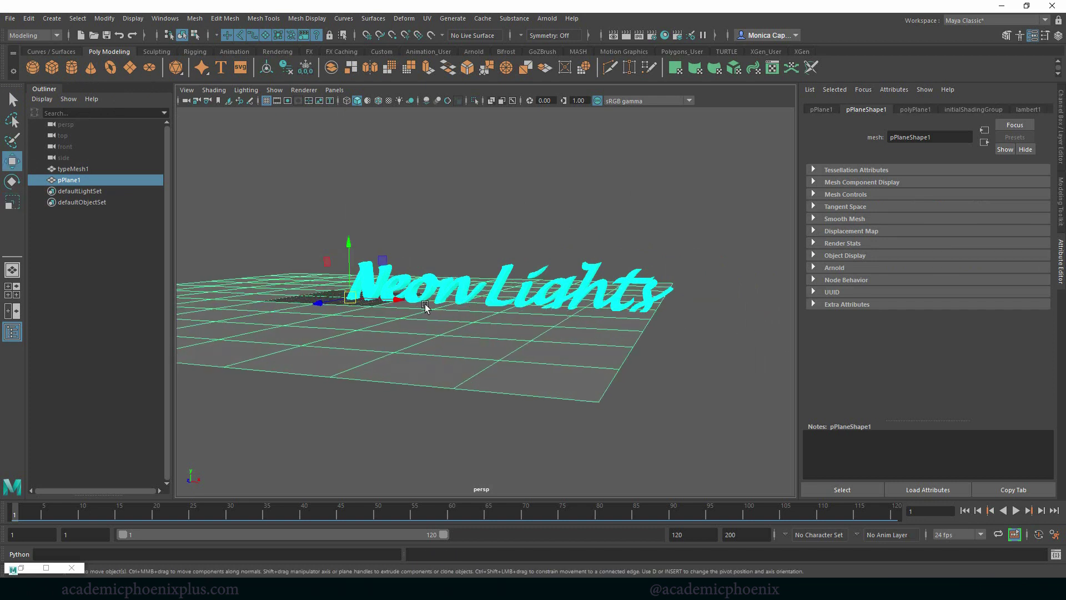
pyautogui.moveTo(423, 302); pyautogui.dragTo(507, 312)
pyautogui.moveTo(452, 244); pyautogui.dragTo(452, 271)
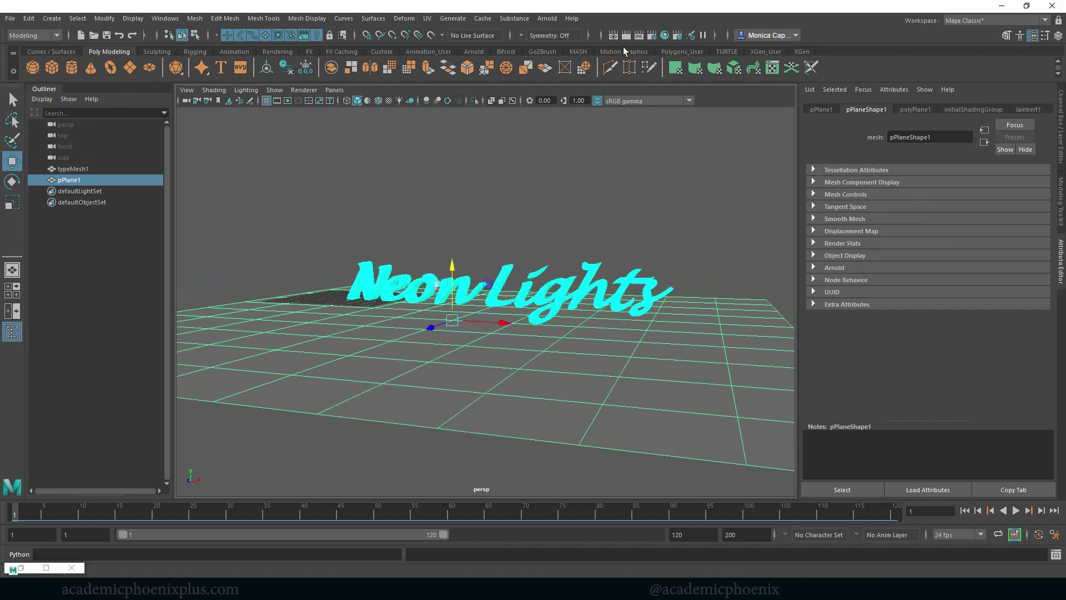
# Render the glowing text with the floor plane in Arnold RenderView, inspect the light cast on it, and minimize the render
pyautogui.click(551, 21)
pyautogui.click(555, 29)
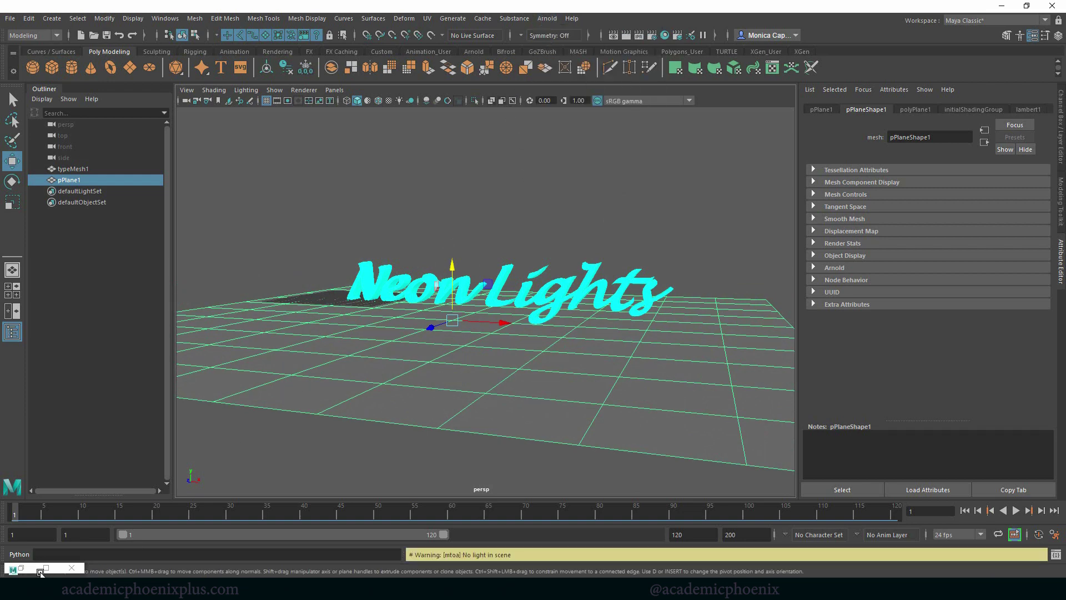
pyautogui.click(21, 567)
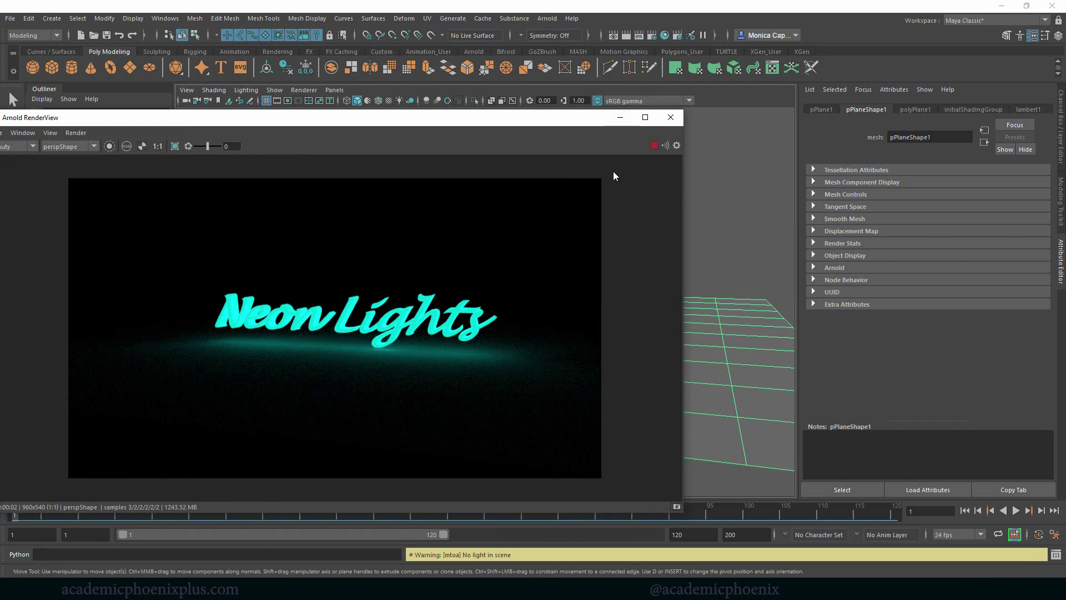
pyautogui.click(620, 117)
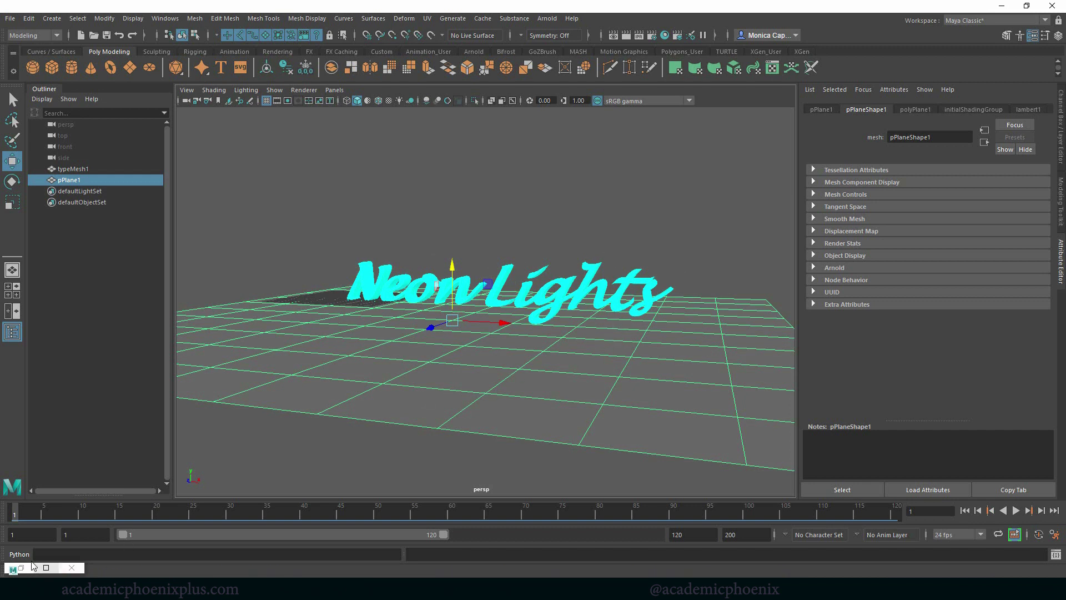
# Add an aiAtmosphereVolume as the atmosphere in the Environment section of the Arnold render settings
pyautogui.click(653, 36)
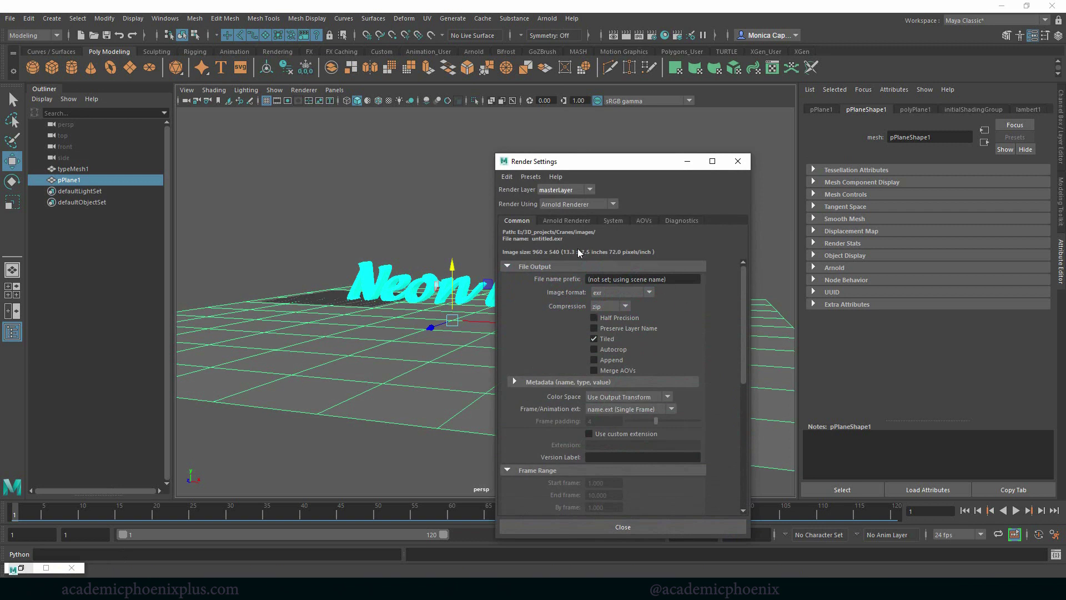
pyautogui.click(560, 221)
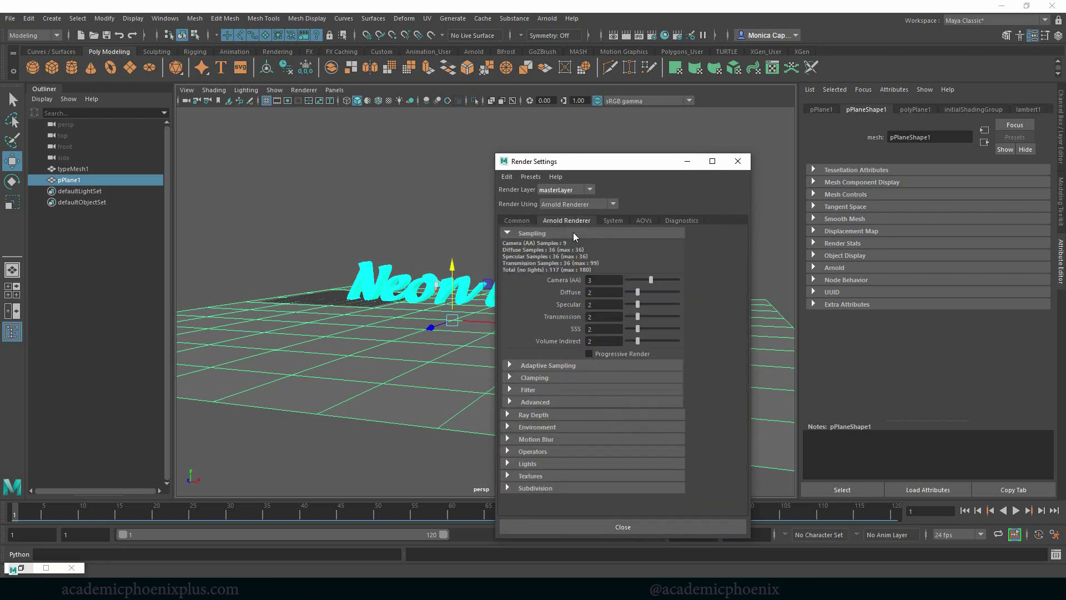
pyautogui.click(534, 428)
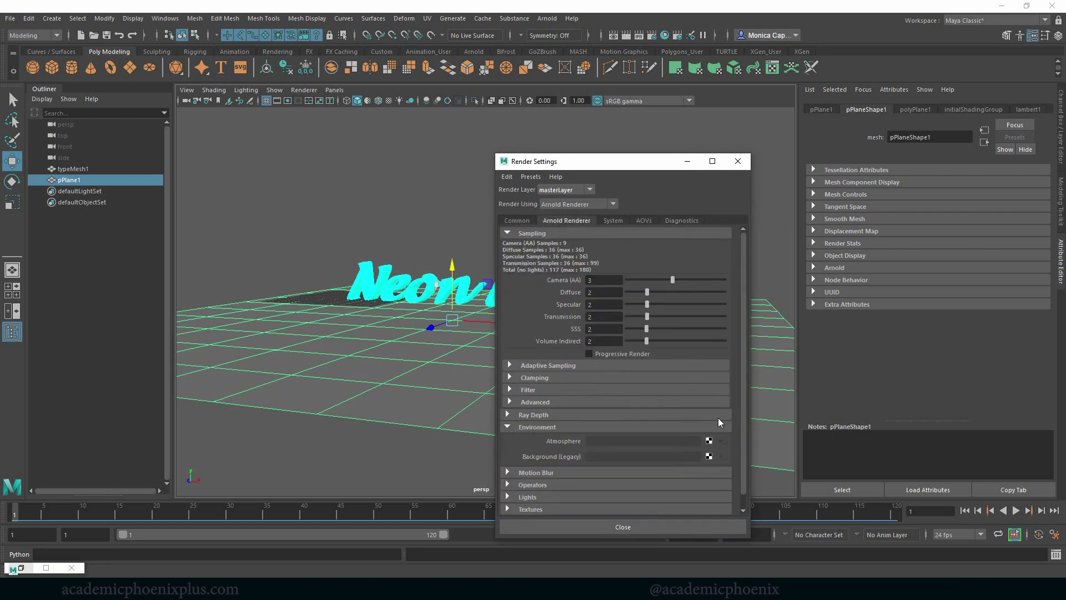
pyautogui.click(709, 440)
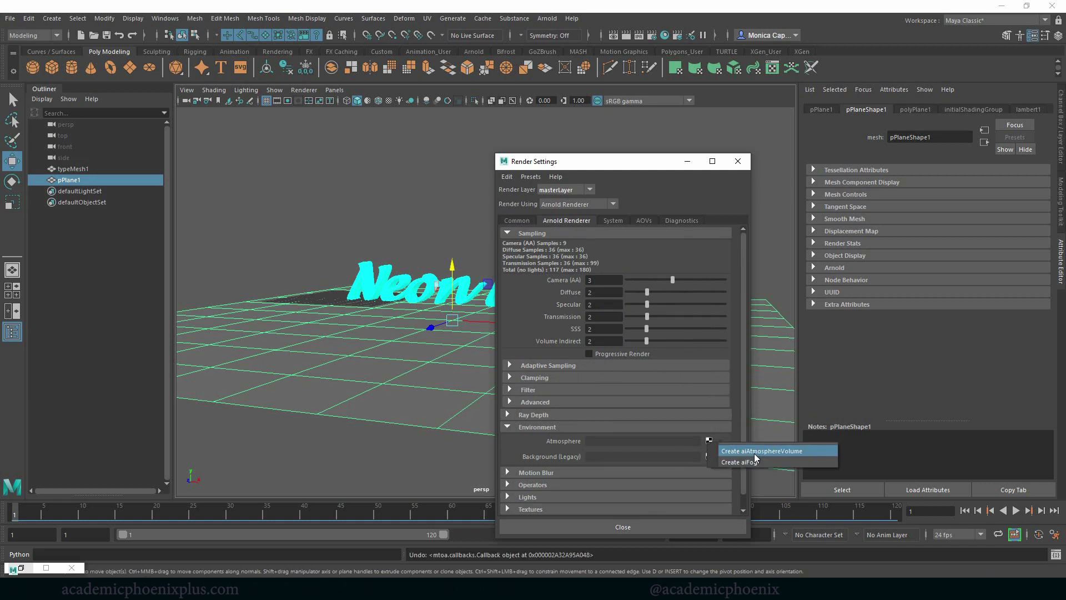
pyautogui.click(771, 451)
# Raise the atmosphere volume's density to about 0.744, check the render, and minimize the render settings and render view
pyautogui.moveTo(933, 226); pyautogui.dragTo(964, 226)
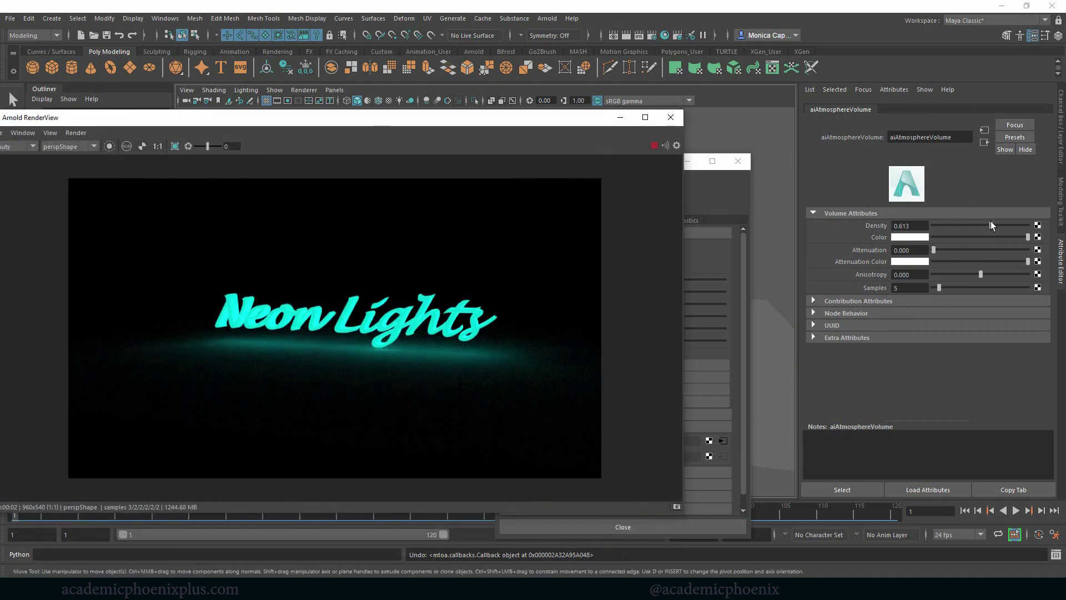
pyautogui.moveTo(990, 224); pyautogui.dragTo(1004, 224)
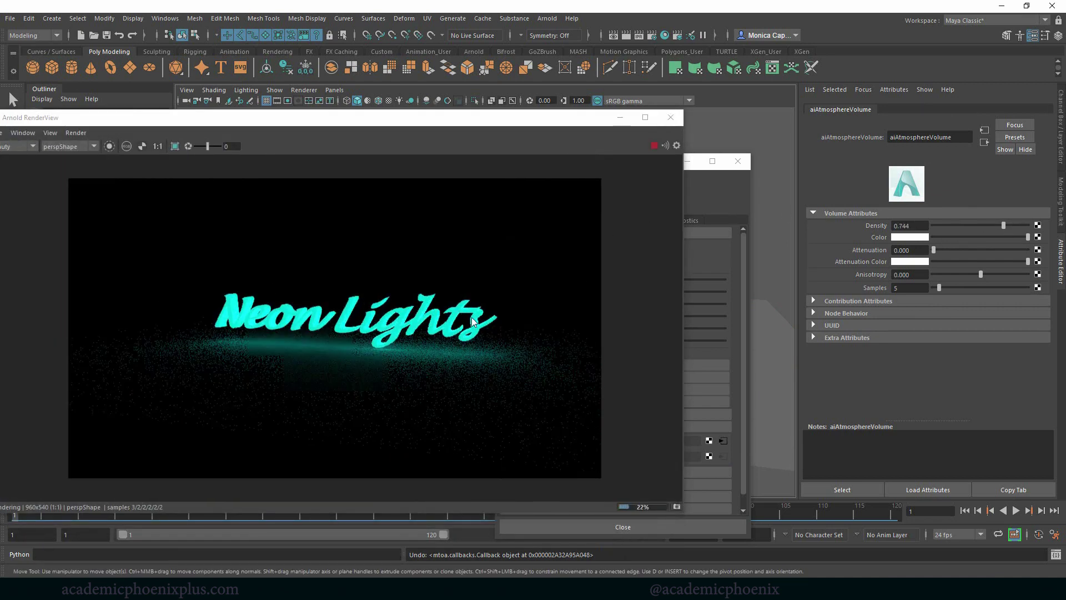
pyautogui.click(739, 267)
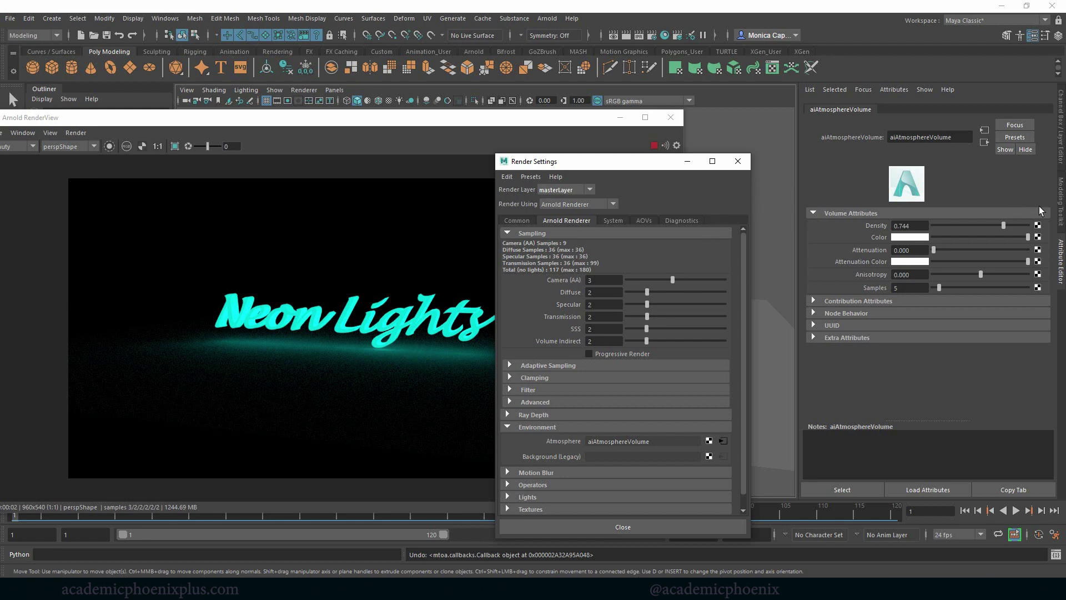
pyautogui.click(688, 162)
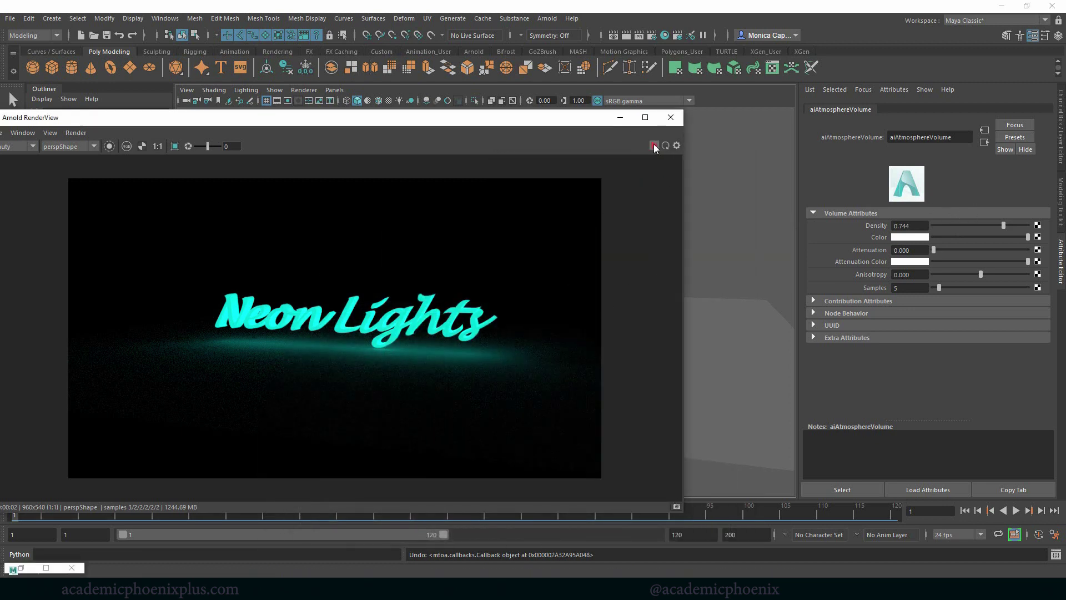
pyautogui.click(620, 117)
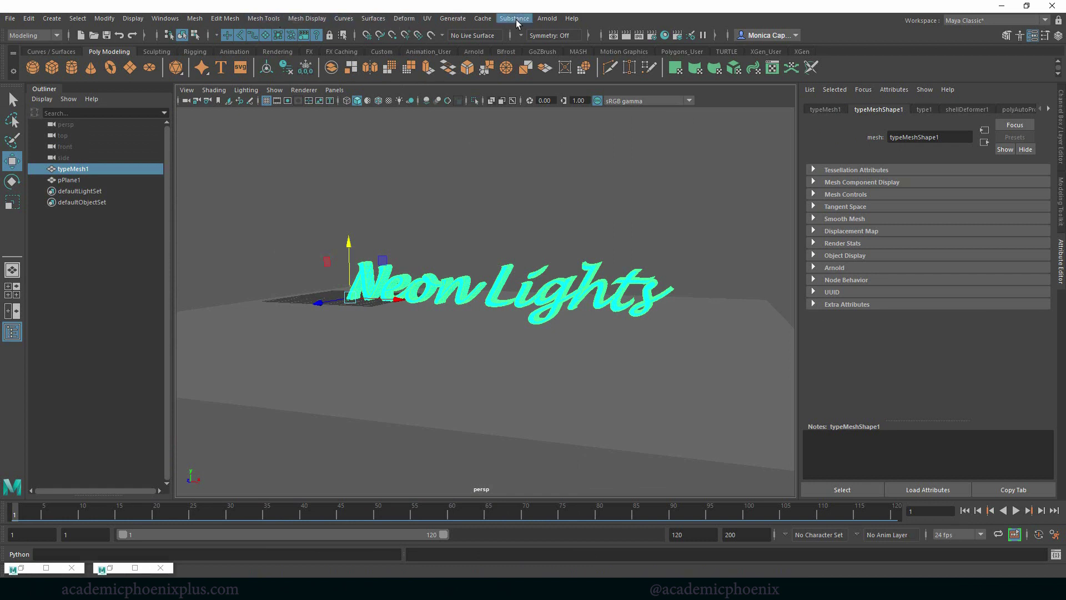
# Convert the selected text mesh into an Arnold mesh light
pyautogui.click(543, 21)
pyautogui.moveTo(613, 76)
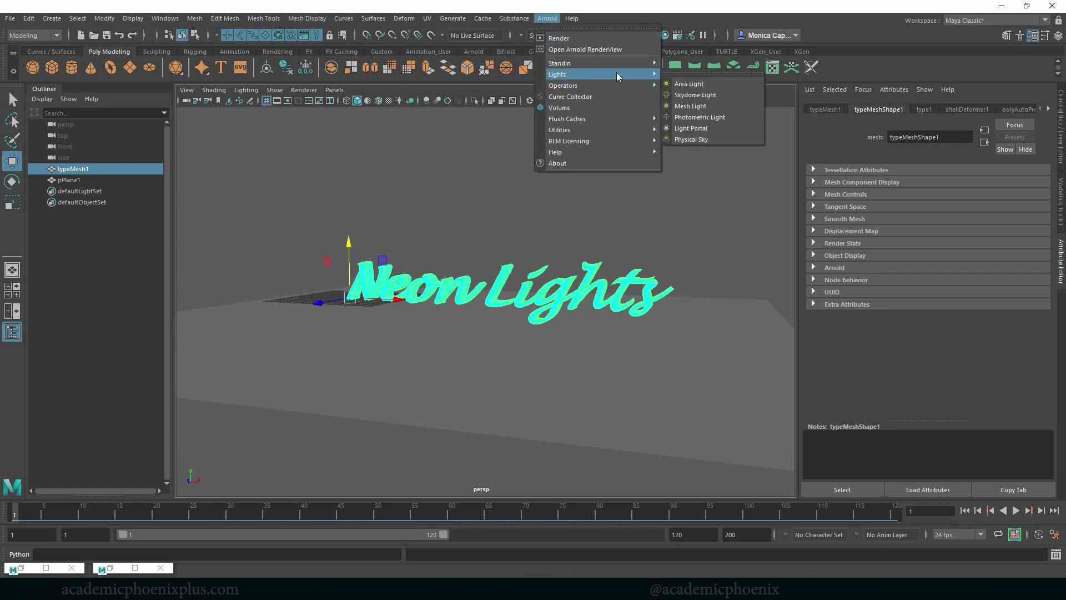
pyautogui.click(707, 109)
pyautogui.click(910, 262)
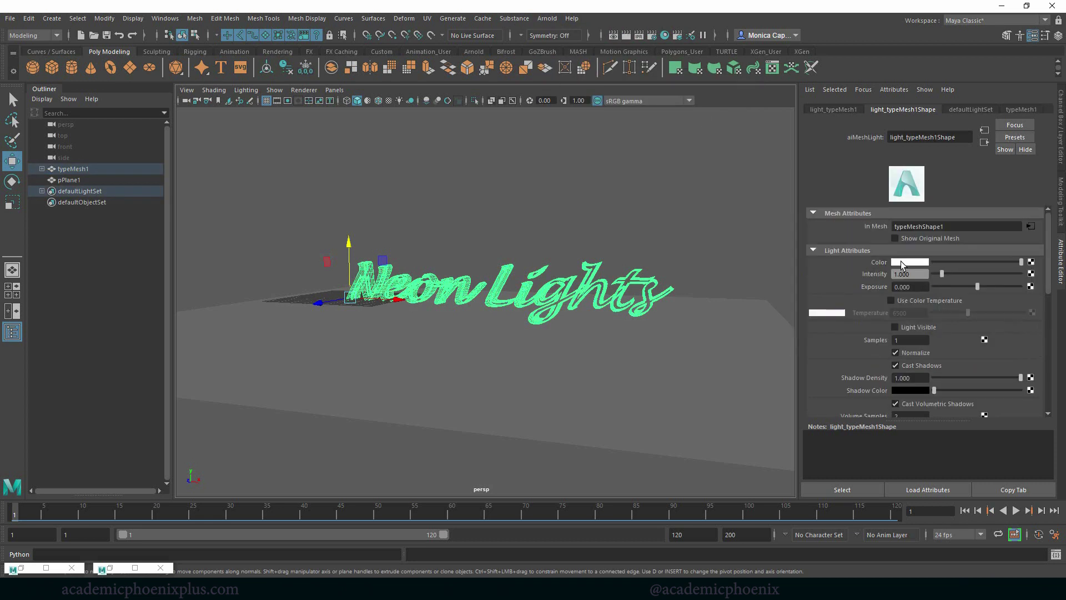
pyautogui.click(902, 266)
# Close the render settings, bring back the Arnold RenderView, and start a live render with the mesh light
pyautogui.click(16, 569)
pyautogui.click(26, 572)
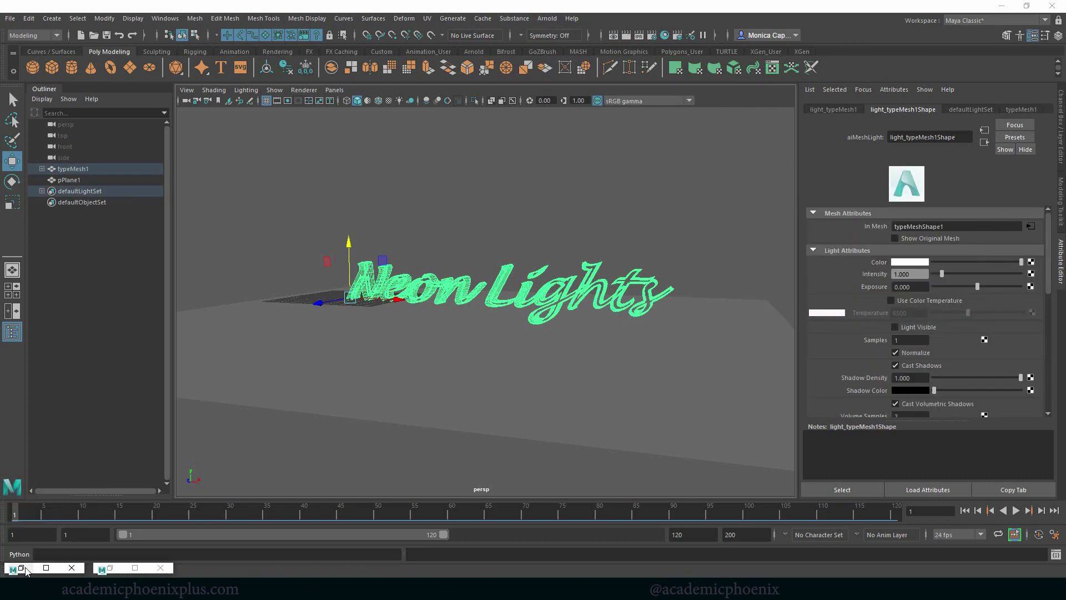
pyautogui.click(22, 569)
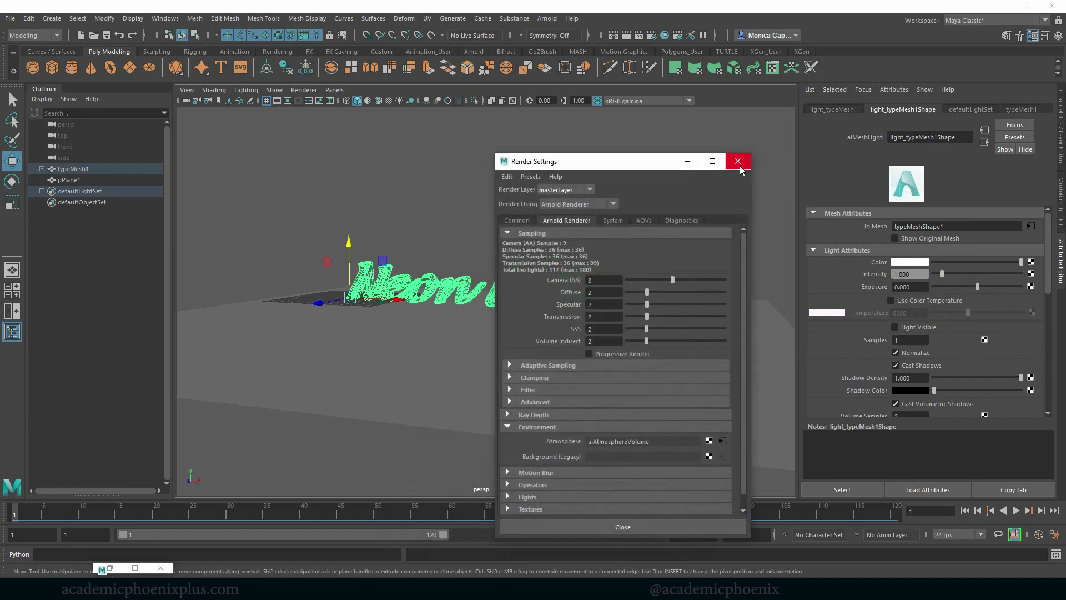
pyautogui.click(739, 163)
pyautogui.click(110, 568)
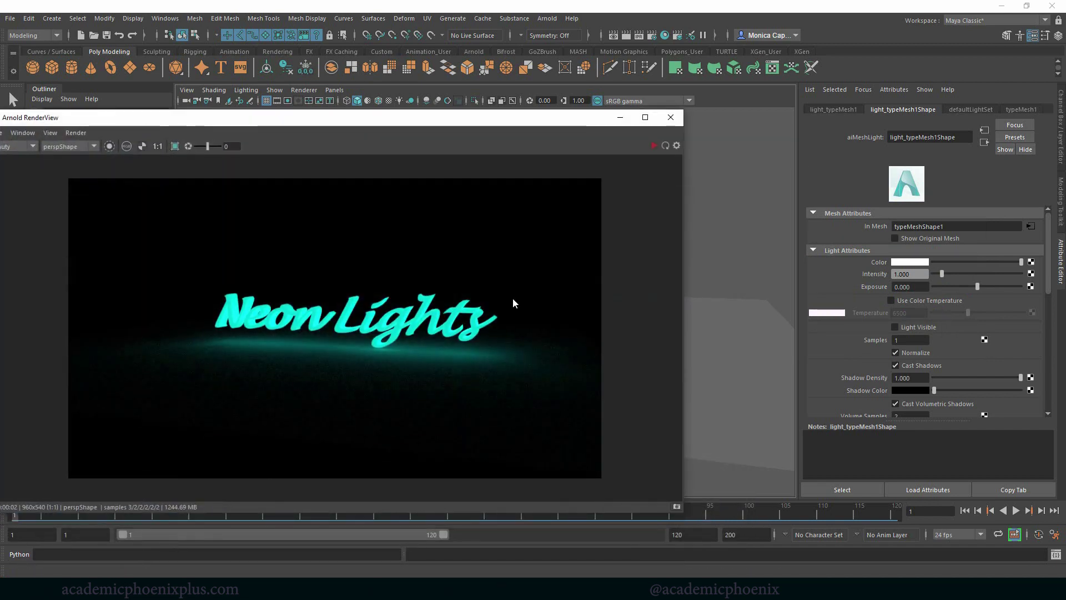
pyautogui.click(654, 146)
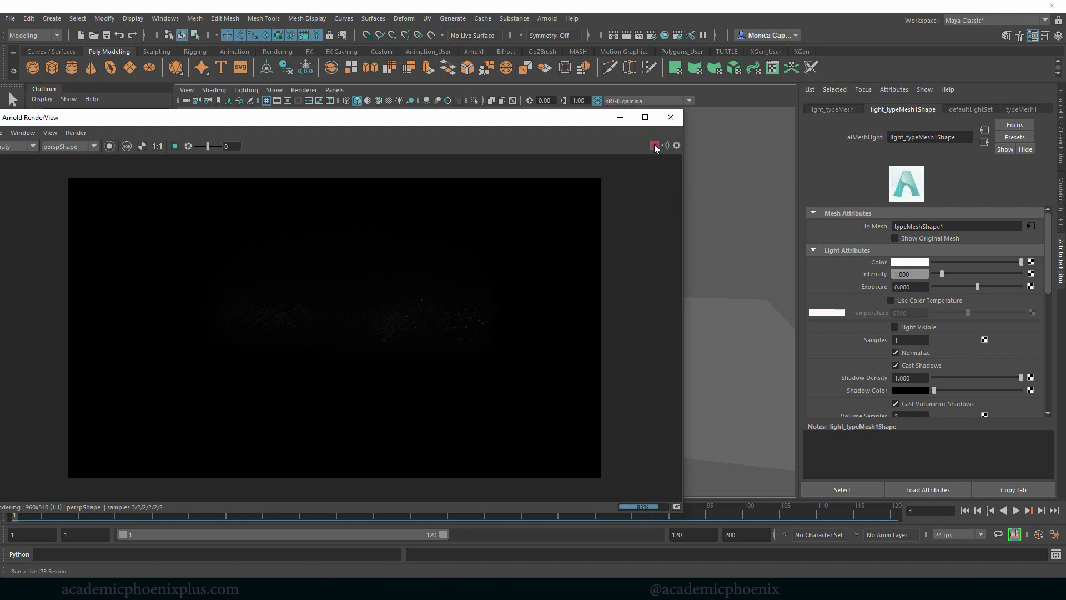
# Set the mesh light's color to cyan and restart the live render
pyautogui.click(919, 262)
pyautogui.click(845, 258)
pyautogui.click(665, 146)
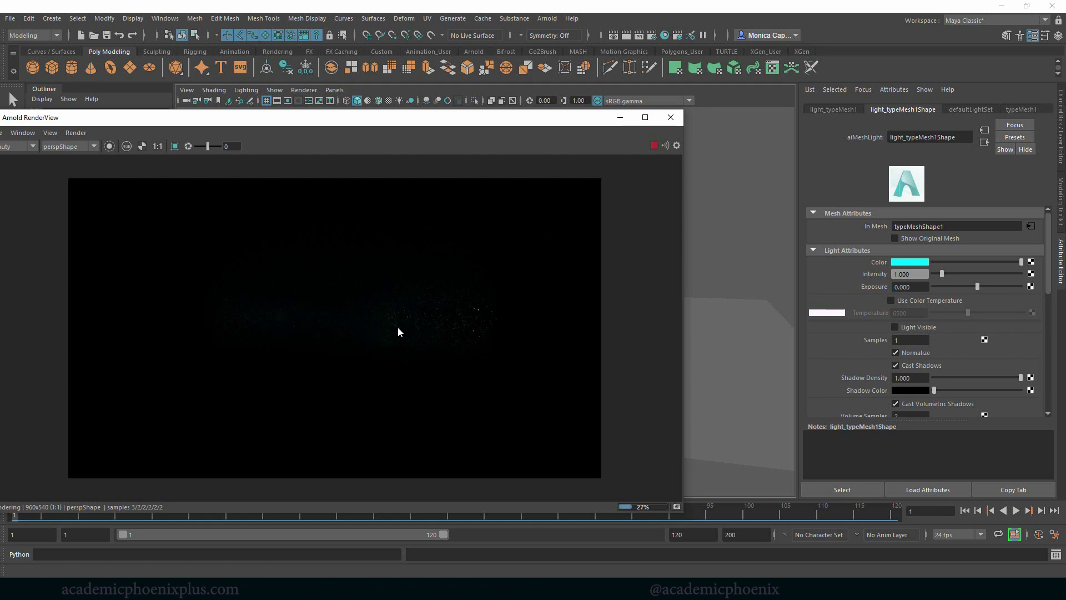
pyautogui.click(654, 146)
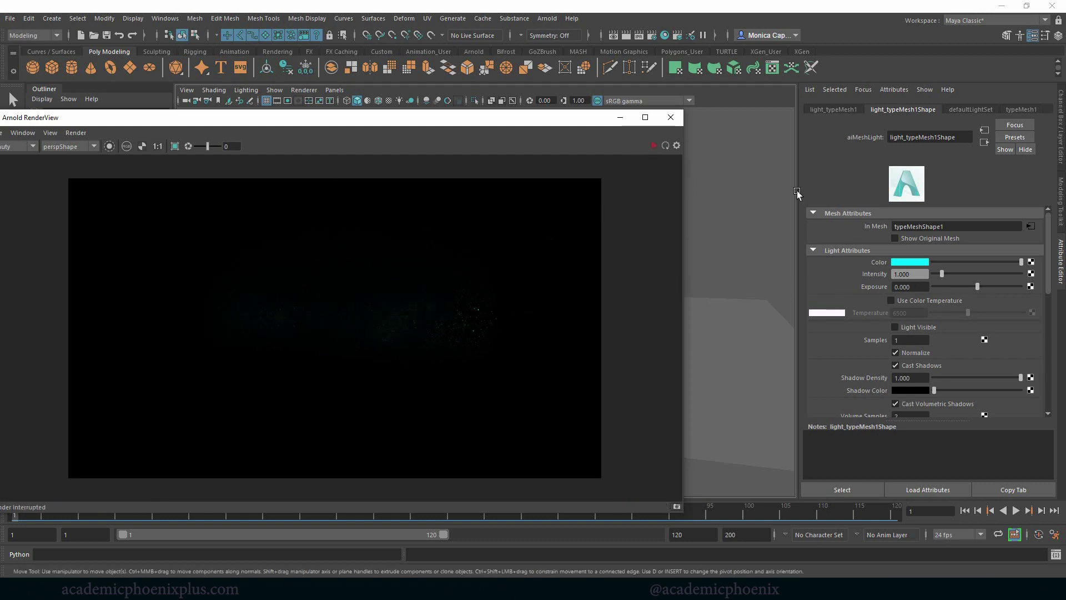
pyautogui.click(654, 146)
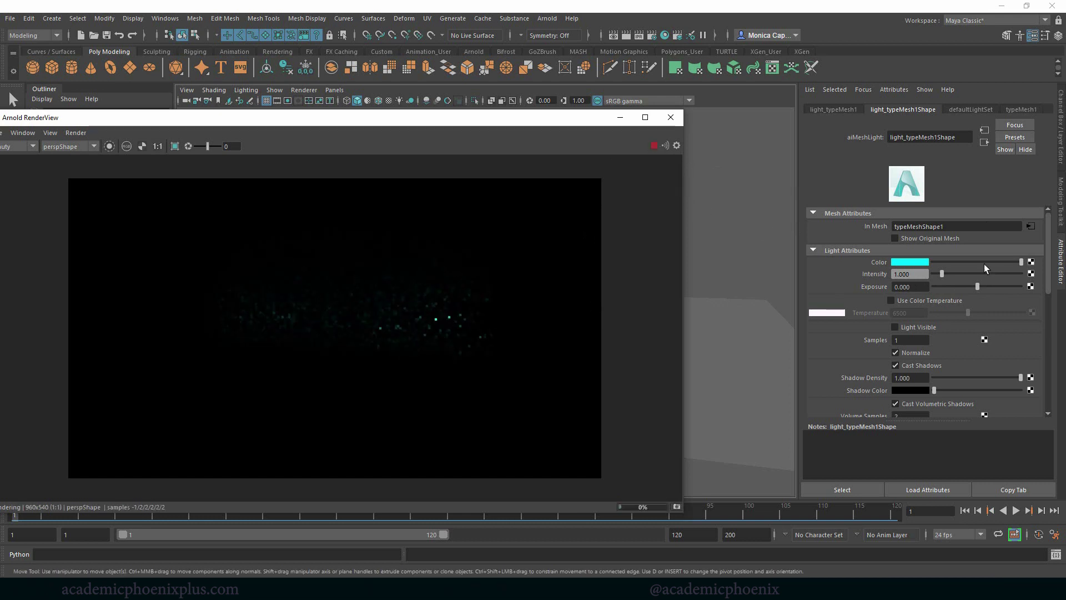
# Raise the mesh light's exposure to about 3.701 and enable Show Original Mesh
pyautogui.moveTo(980, 289); pyautogui.dragTo(1001, 286)
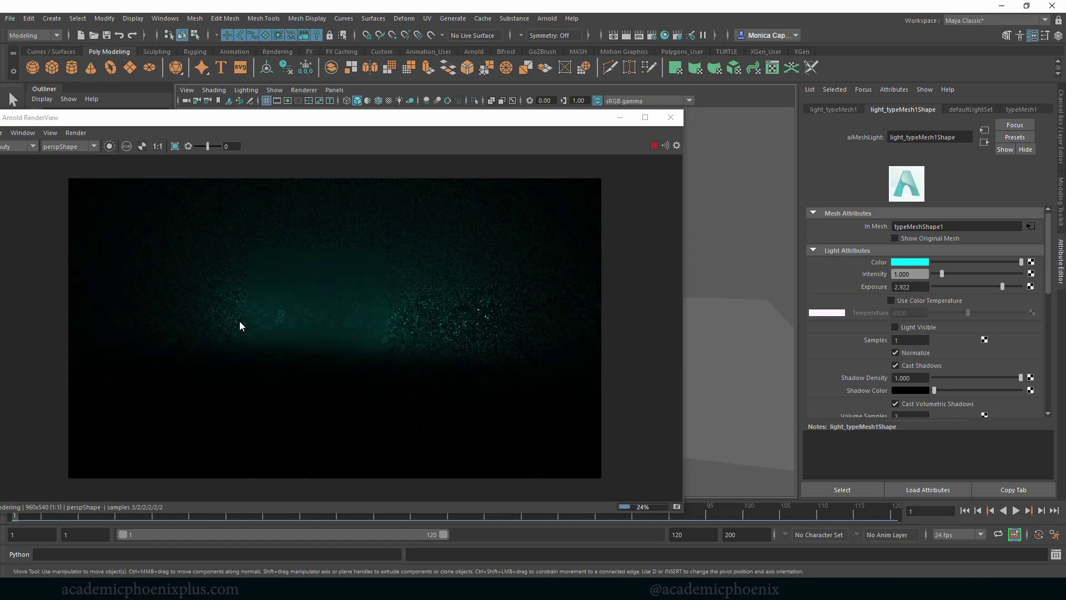
pyautogui.click(931, 238)
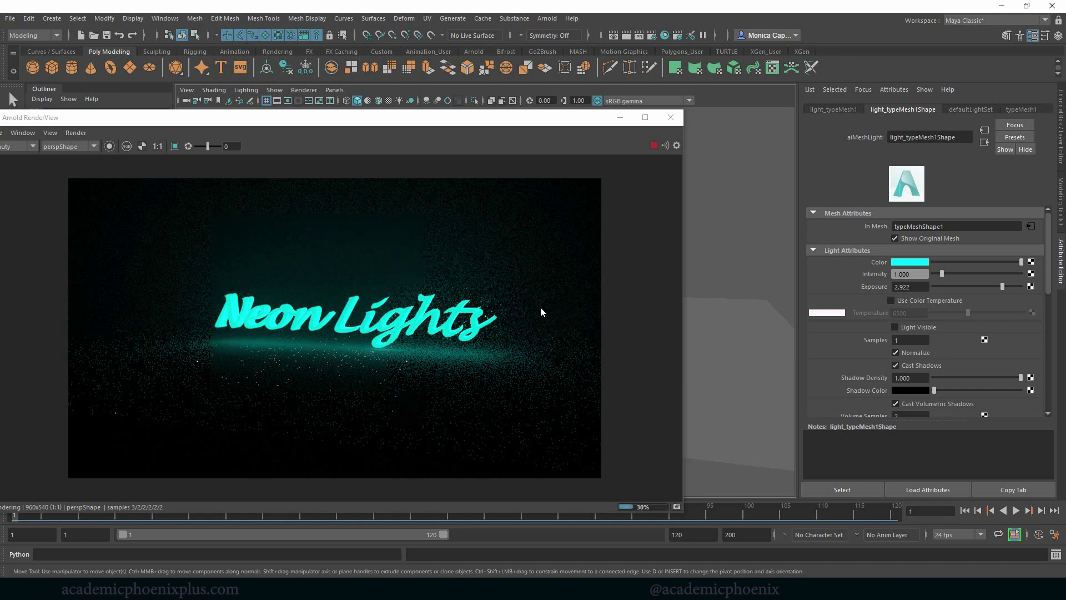
pyautogui.click(1008, 288)
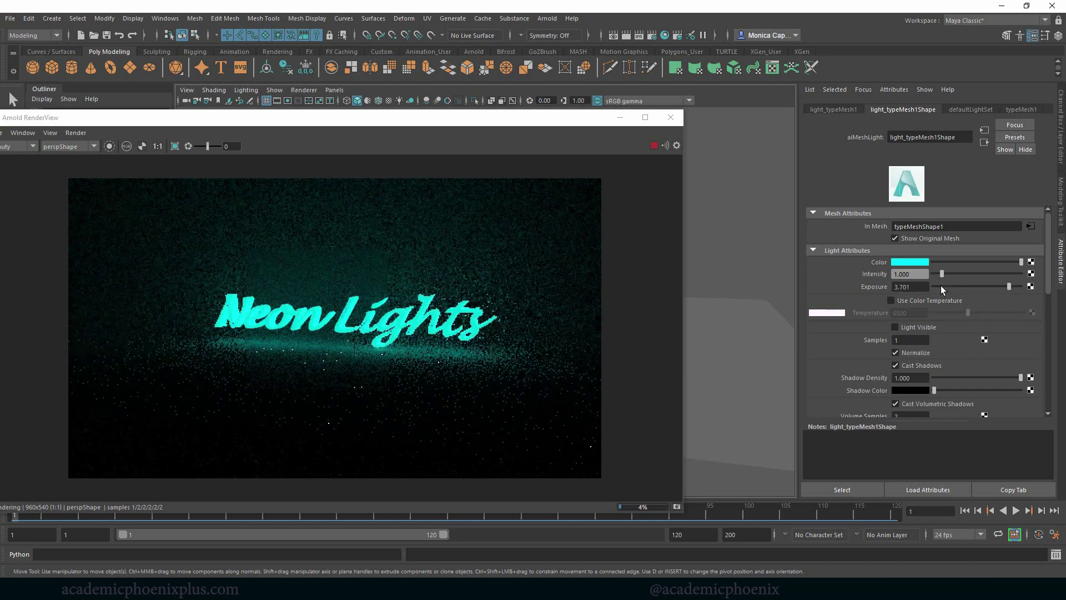
pyautogui.click(911, 287)
pyautogui.press('Return')
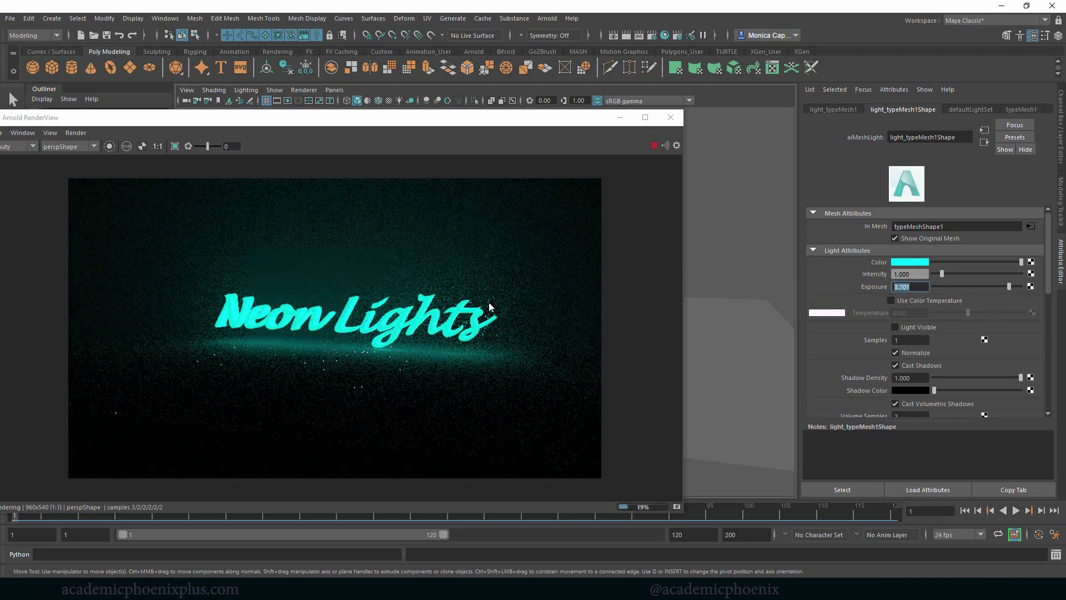
# Reopen the aiAtmosphereVolume attributes from the render settings, then set its density to 1.000 and its samples to 10
pyautogui.click(547, 18)
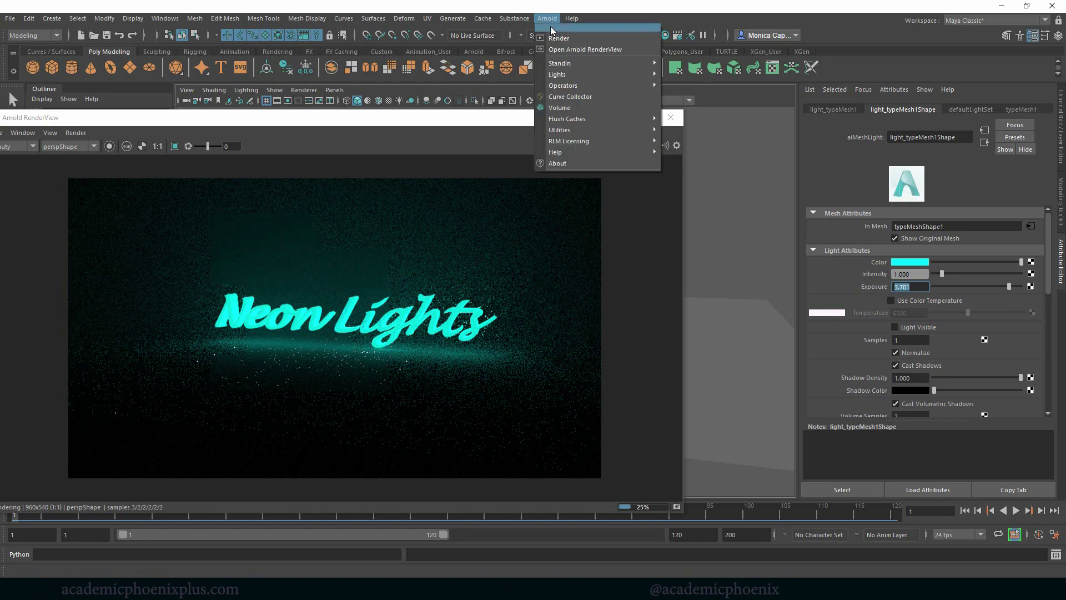
pyautogui.click(667, 21)
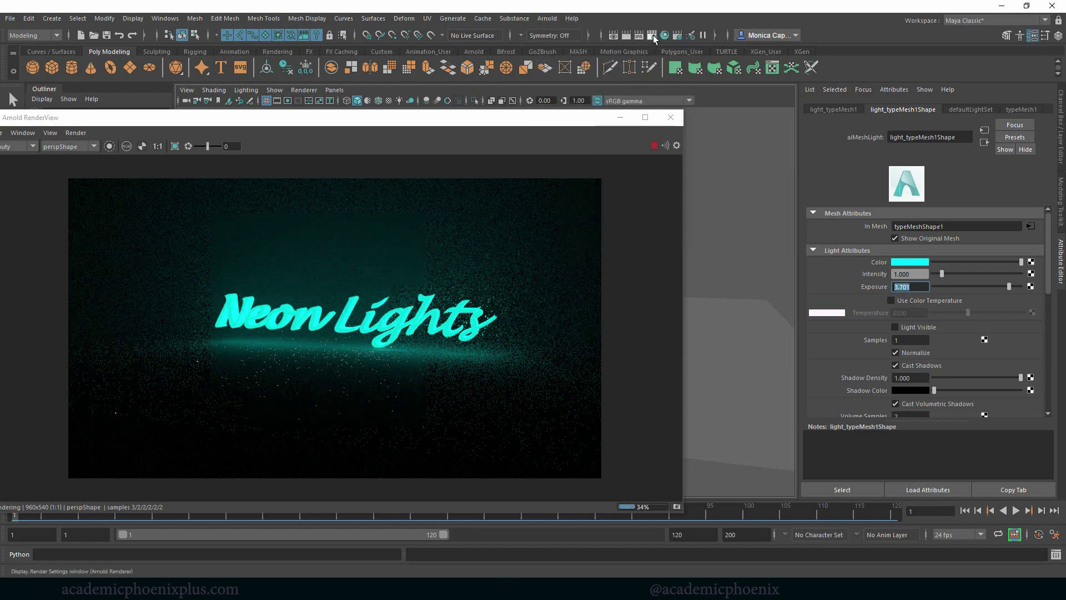
pyautogui.click(653, 35)
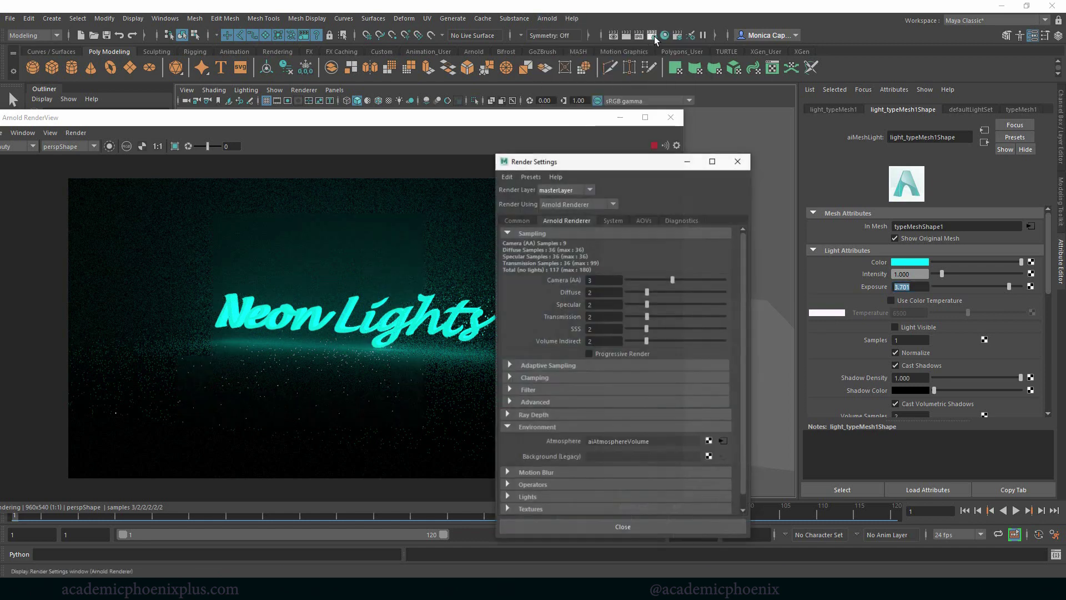
pyautogui.click(723, 440)
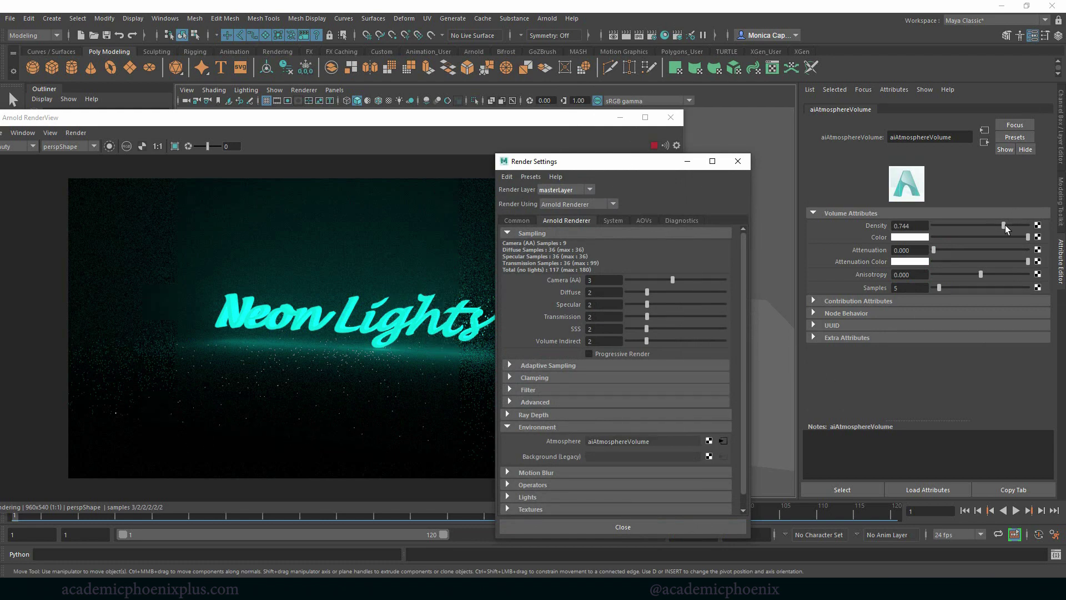
pyautogui.moveTo(1005, 225); pyautogui.dragTo(1034, 227)
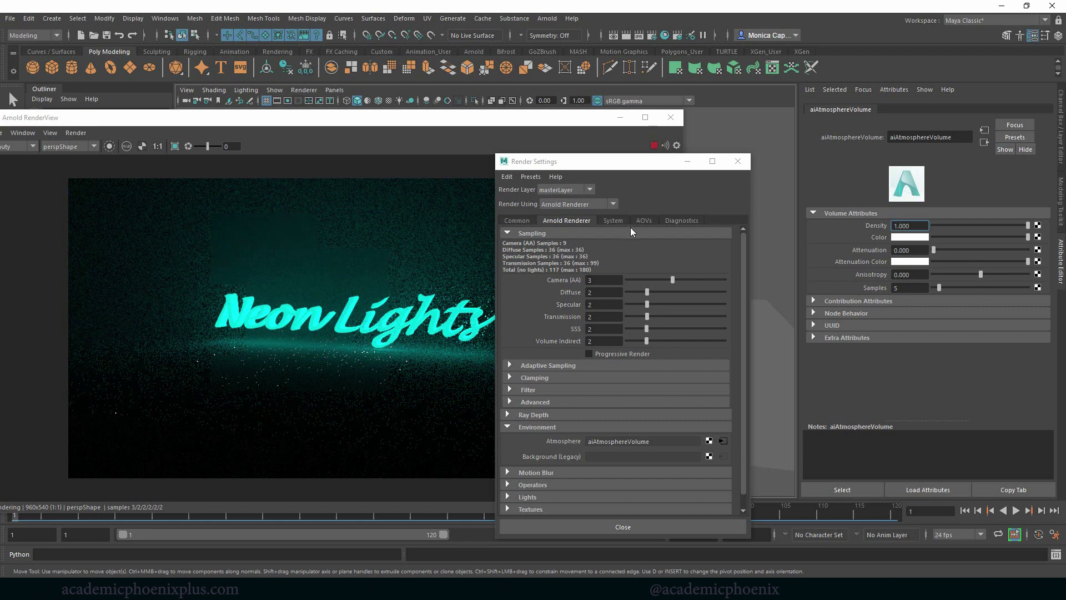
pyautogui.click(745, 161)
pyautogui.click(953, 287)
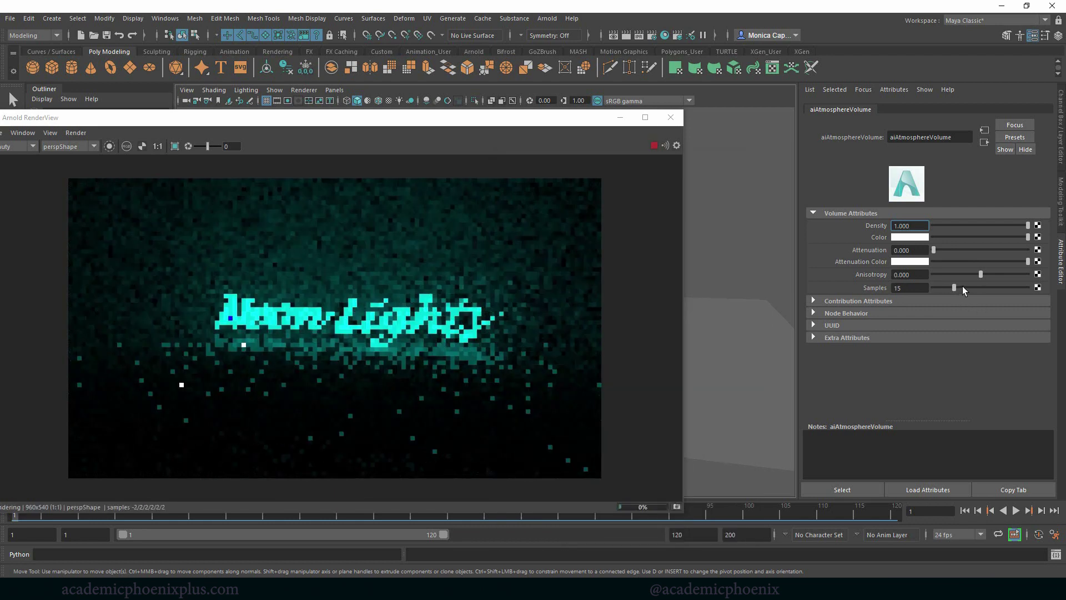
pyautogui.moveTo(952, 286); pyautogui.dragTo(946, 286)
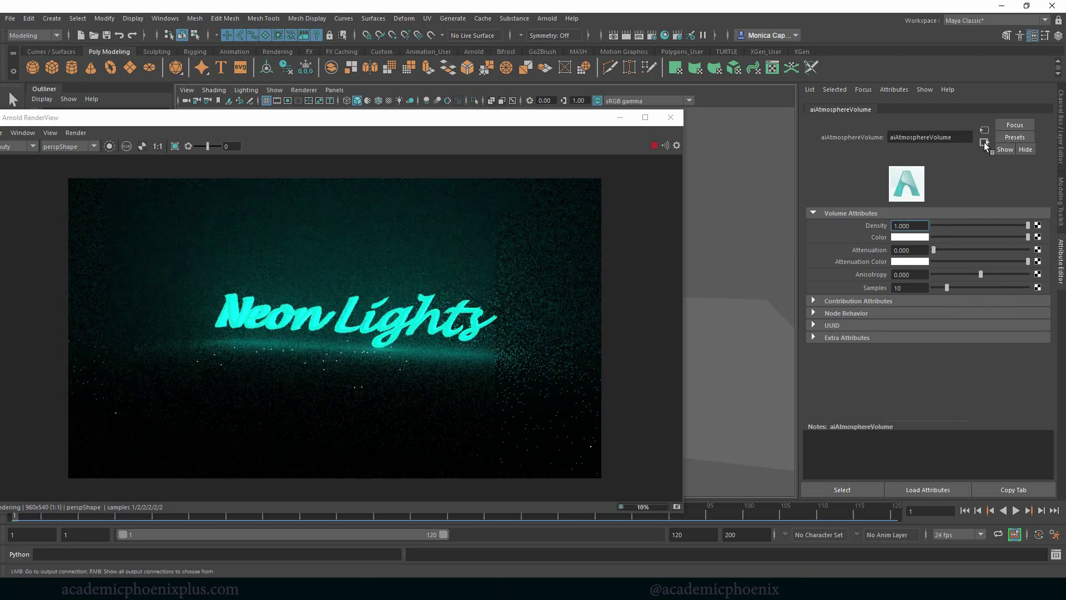
# Select the mesh light nested under the text mesh and set its Volume Samples to 4
pyautogui.click(443, 306)
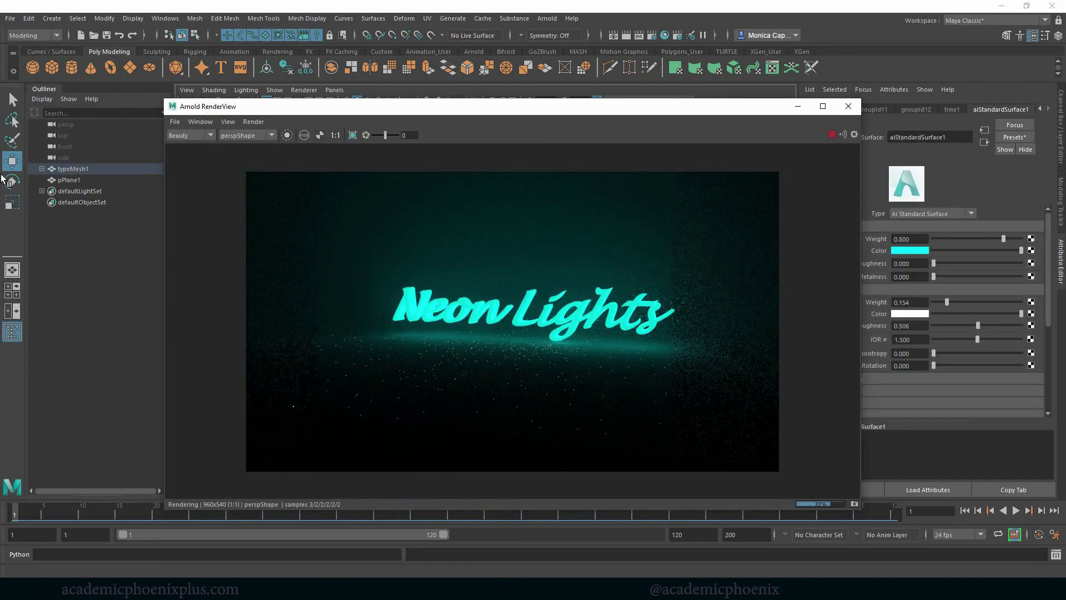
pyautogui.click(96, 169)
pyautogui.click(41, 169)
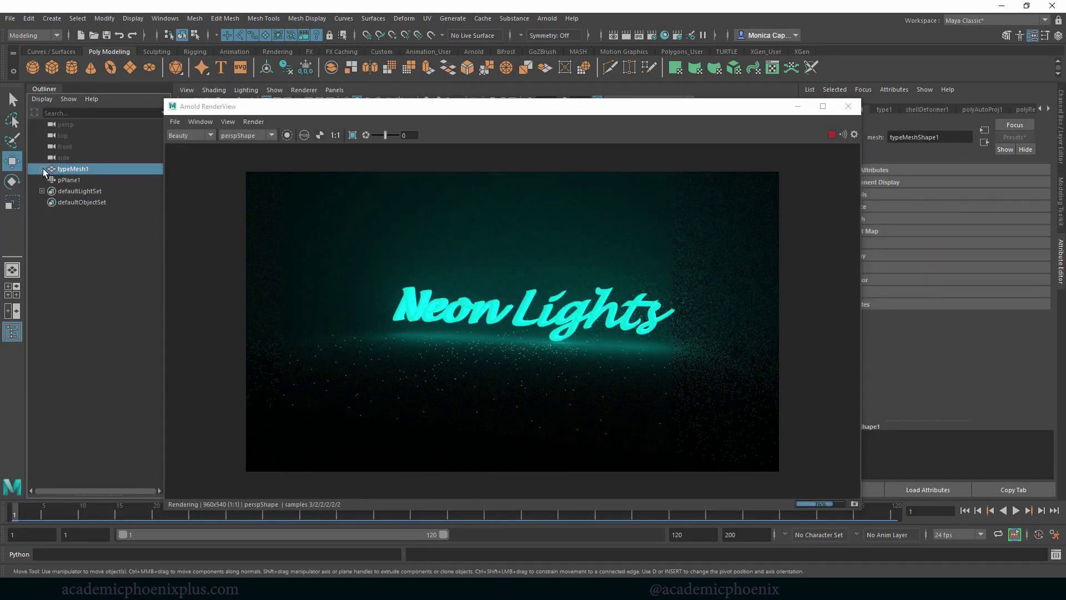
pyautogui.click(89, 179)
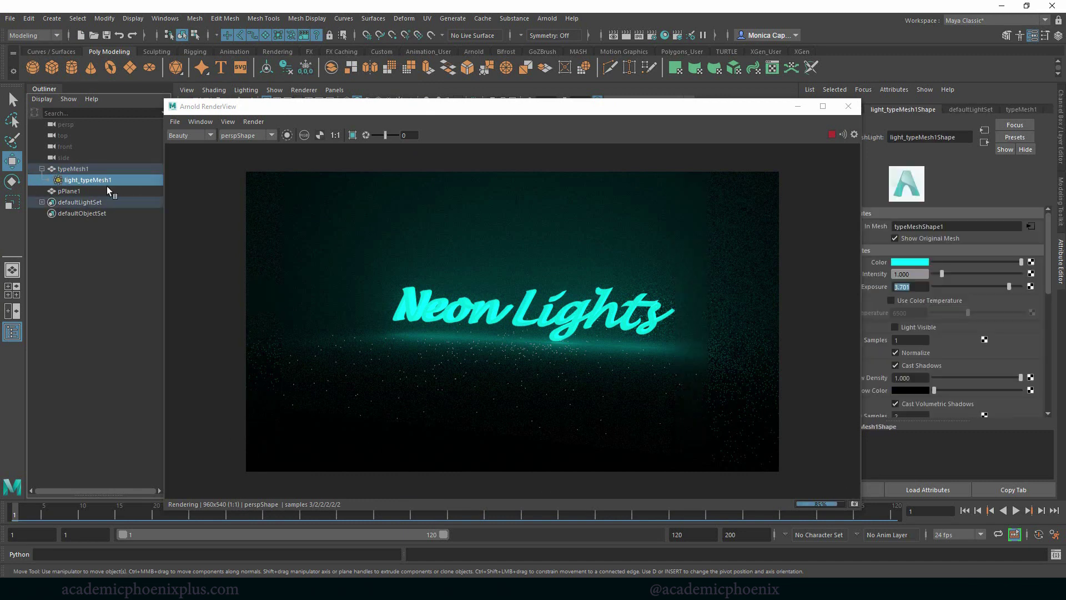
pyautogui.scroll(-5, 1049, 284)
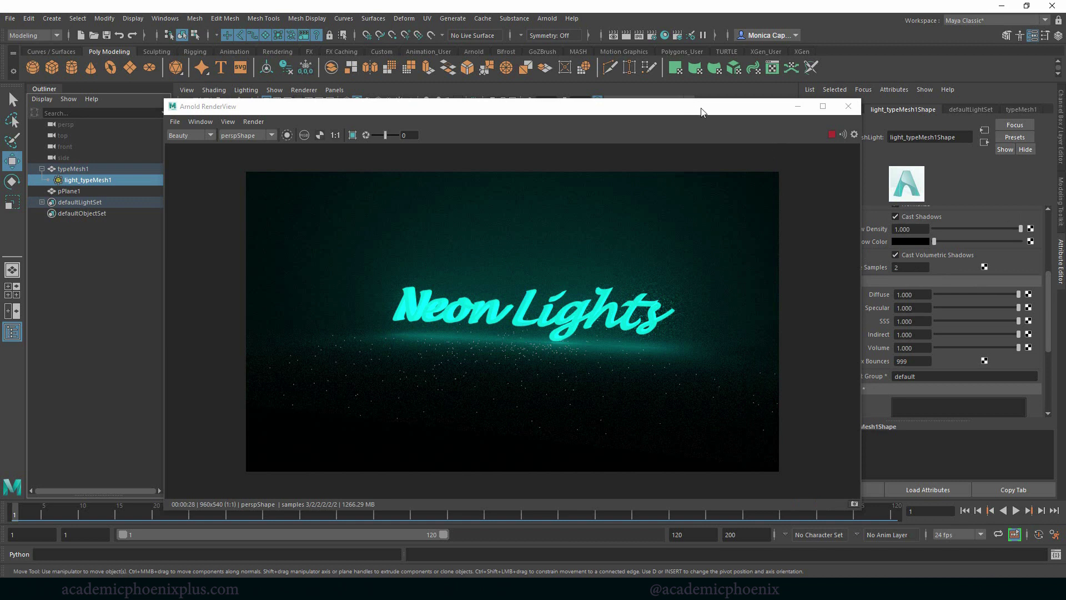
pyautogui.moveTo(701, 111); pyautogui.dragTo(626, 113)
pyautogui.click(899, 267)
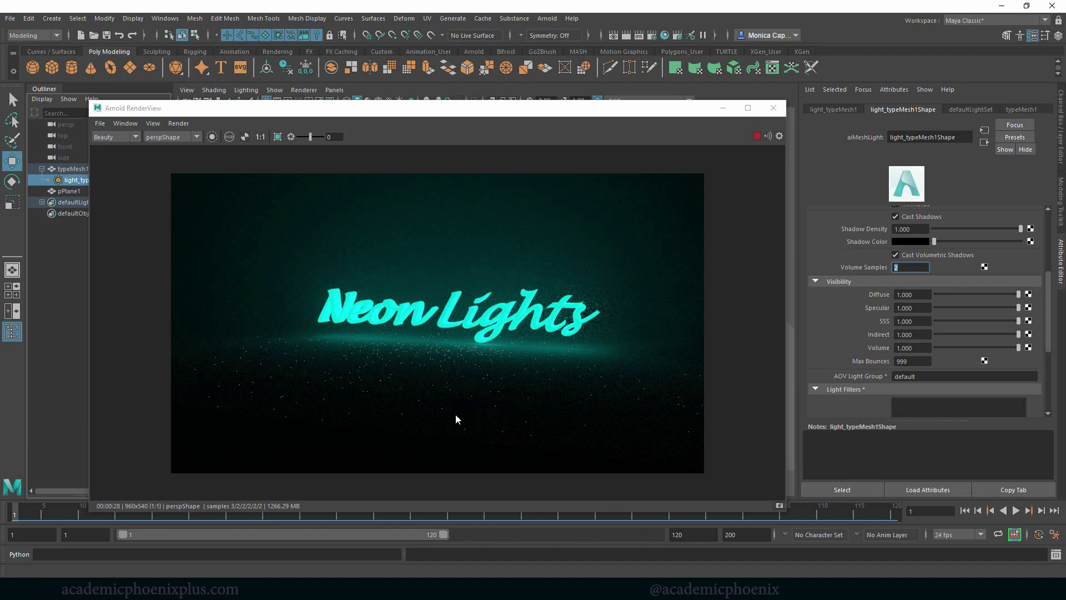
pyautogui.press('Return')
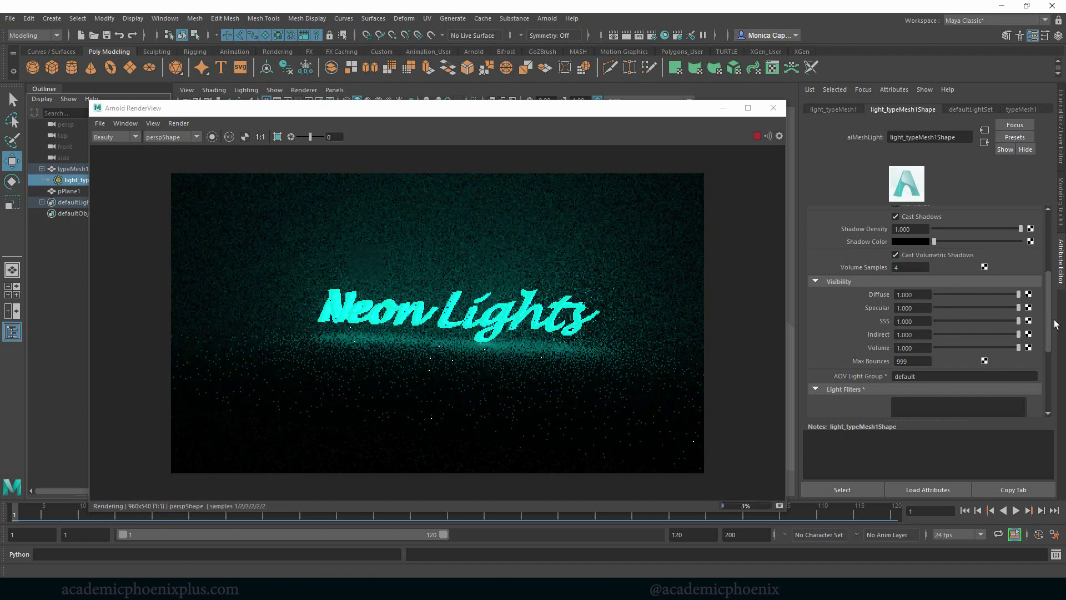
# Add a Light Decay filter to the mesh light's light filters
pyautogui.scroll(-3, 1045, 354)
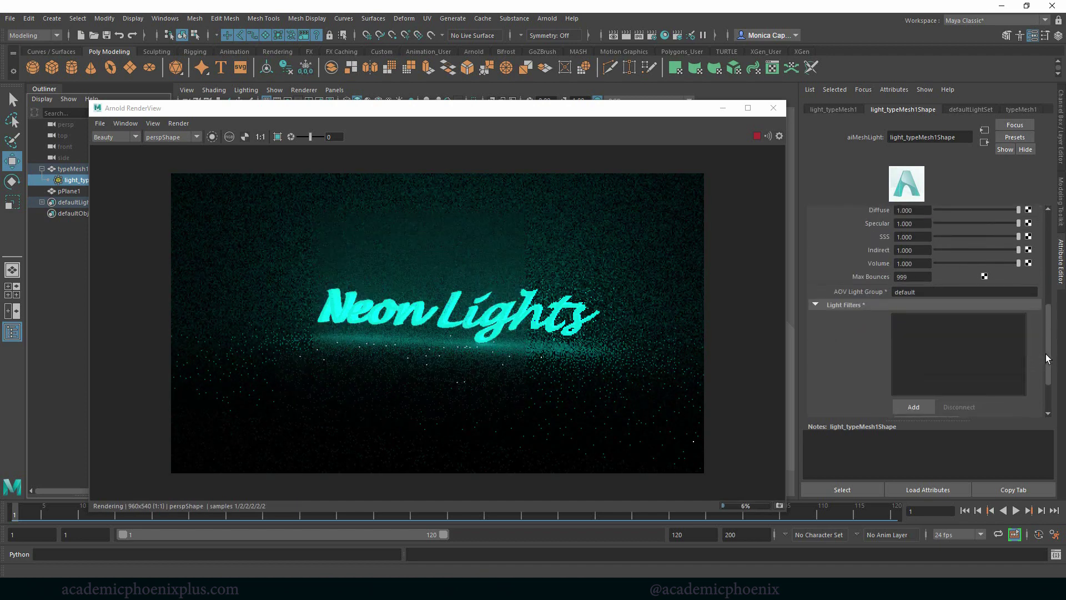
pyautogui.click(913, 409)
pyautogui.click(395, 222)
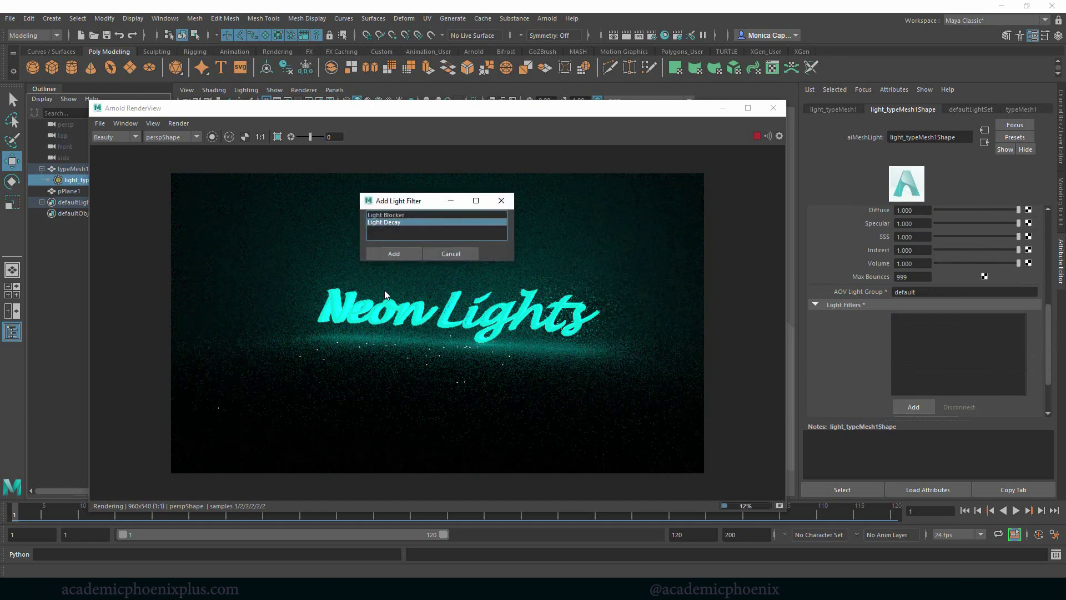
pyautogui.click(394, 253)
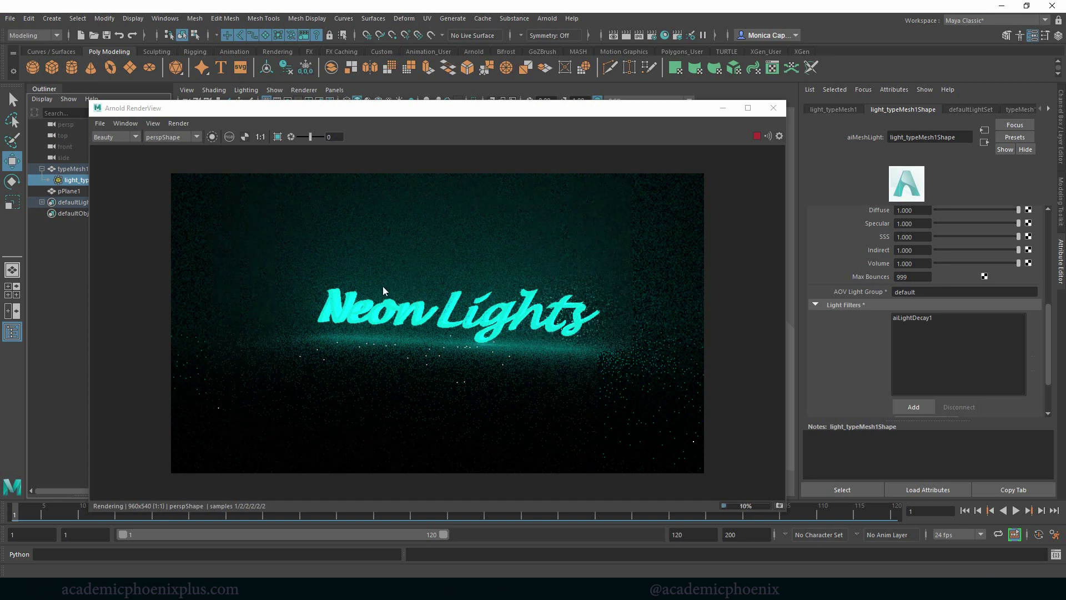
# Open the aiLightDecay1 filter, enable Use Far Attenuation and set Far End to 20
pyautogui.click(909, 318)
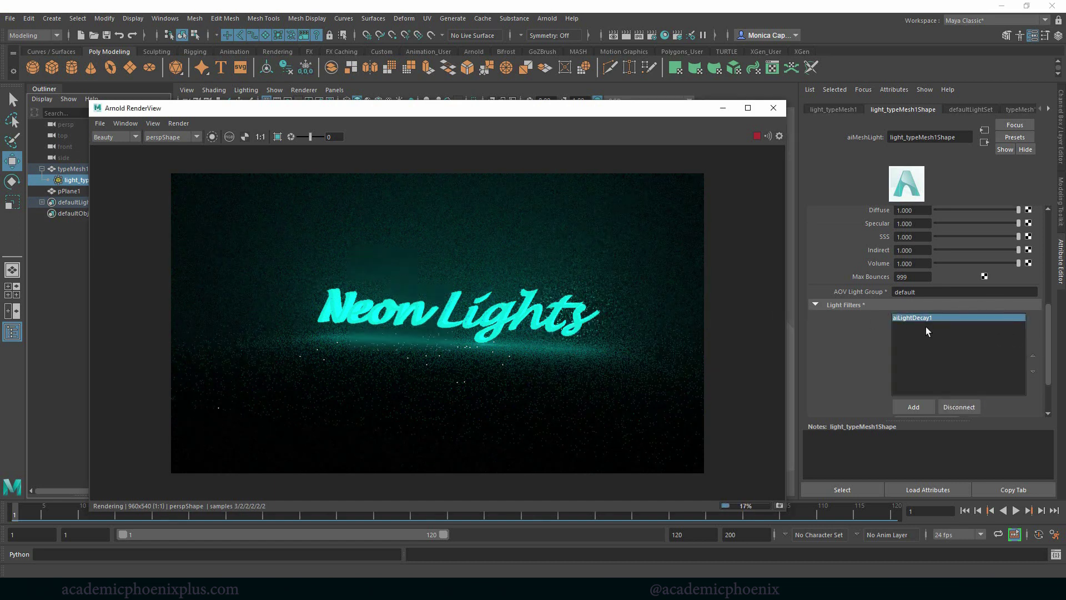
pyautogui.doubleClick(910, 318)
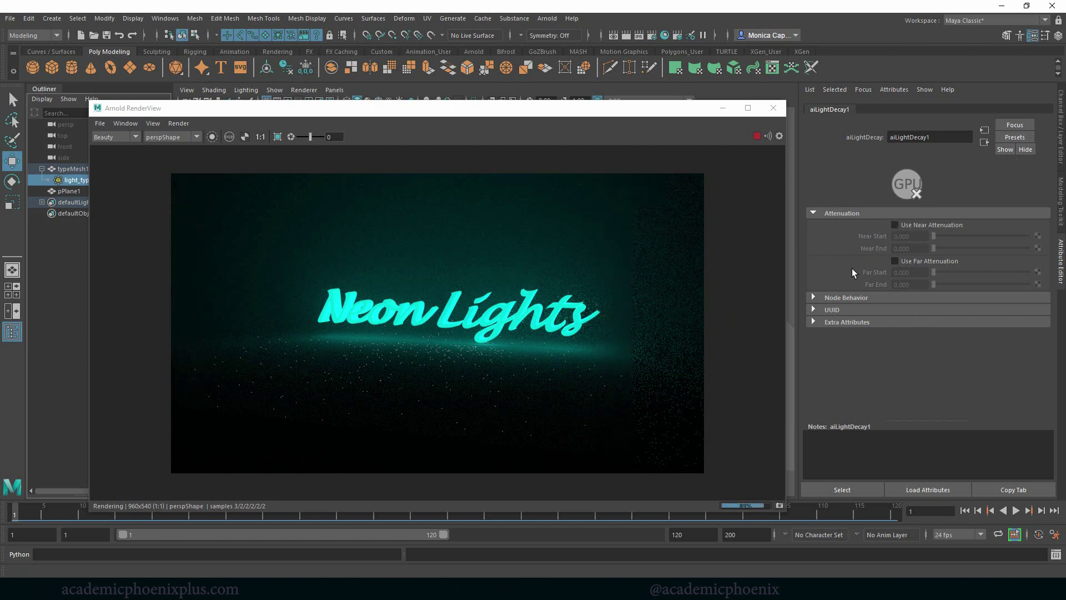
pyautogui.click(931, 260)
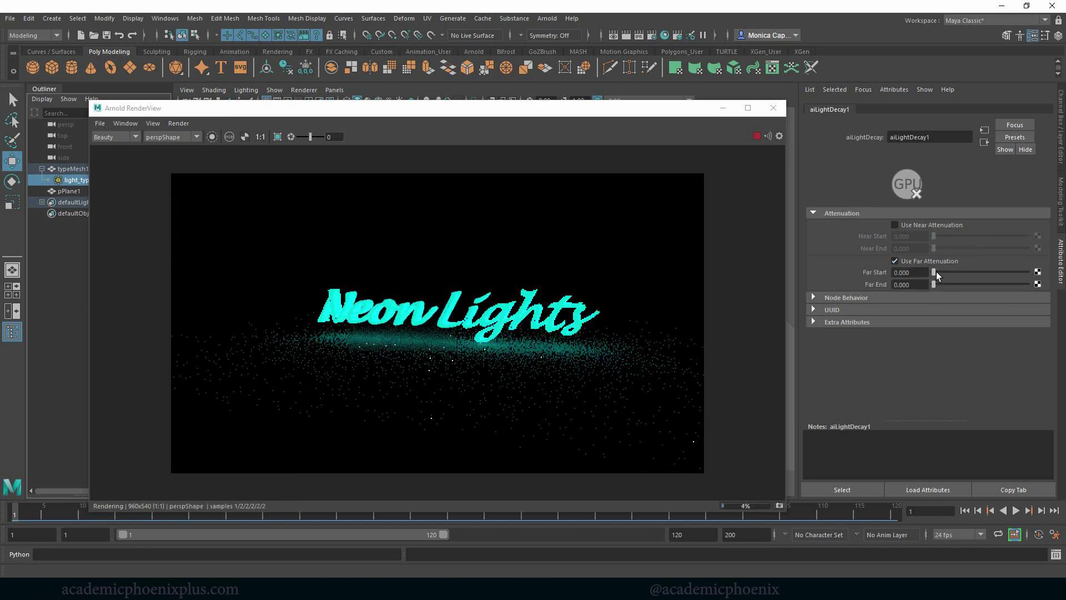
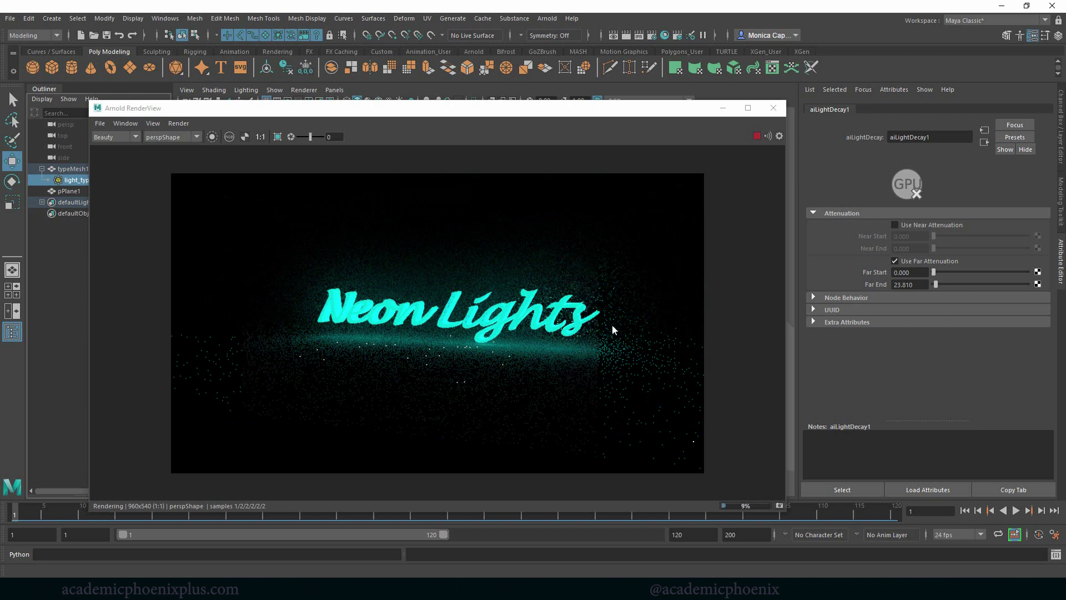
pyautogui.moveTo(917, 285); pyautogui.dragTo(887, 285)
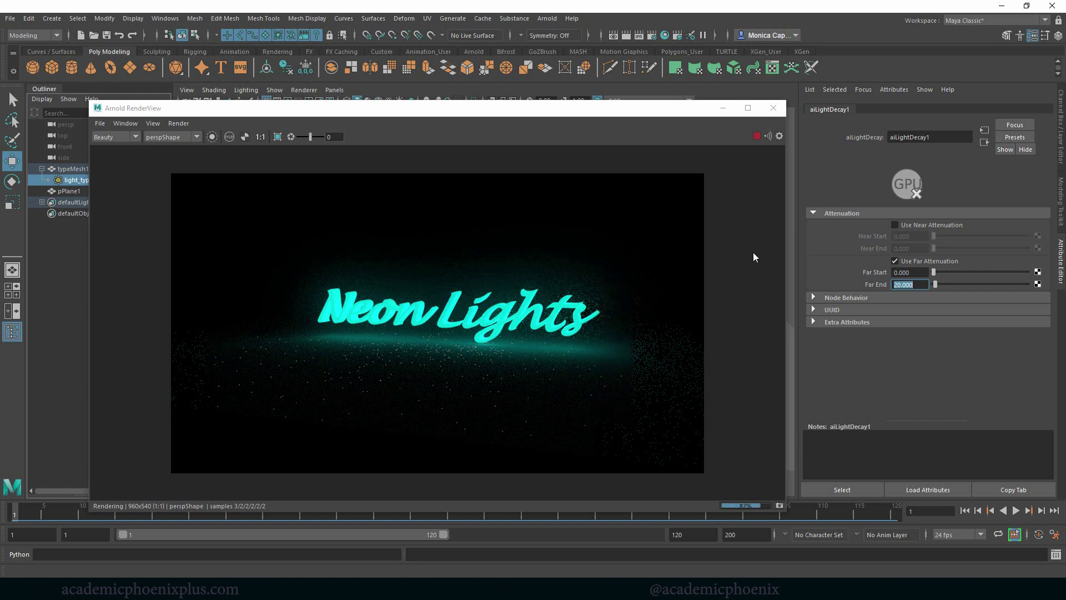
# Reselect the mesh light under the text mesh and set its intensity to 3
pyautogui.click(80, 180)
pyautogui.moveTo(1048, 345); pyautogui.dragTo(1058, 269)
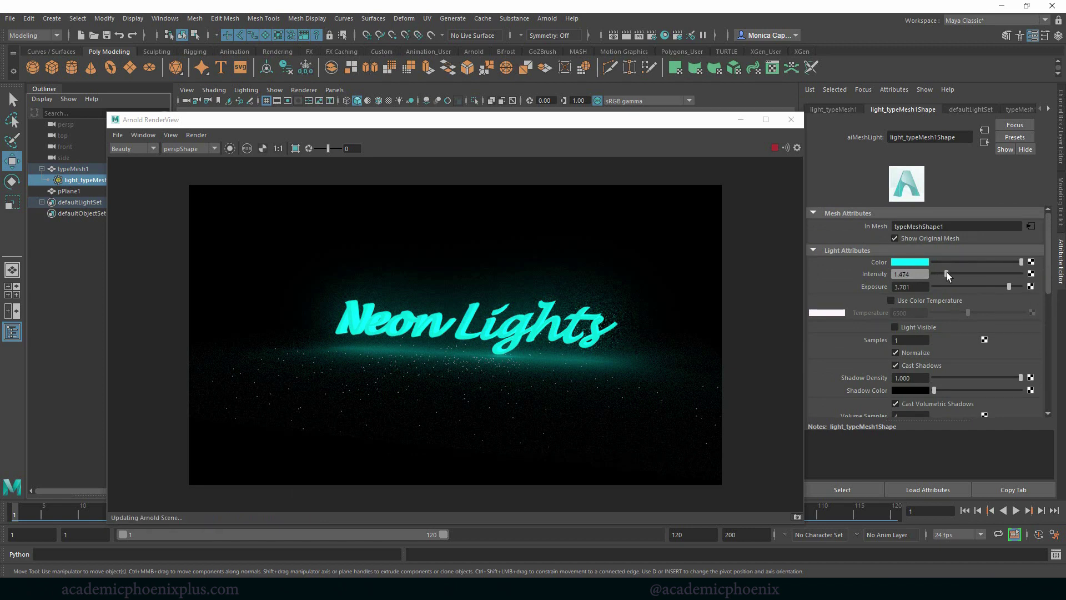
pyautogui.moveTo(947, 272); pyautogui.dragTo(957, 272)
pyautogui.doubleClick(909, 274)
pyautogui.write('3')
pyautogui.press('Return')
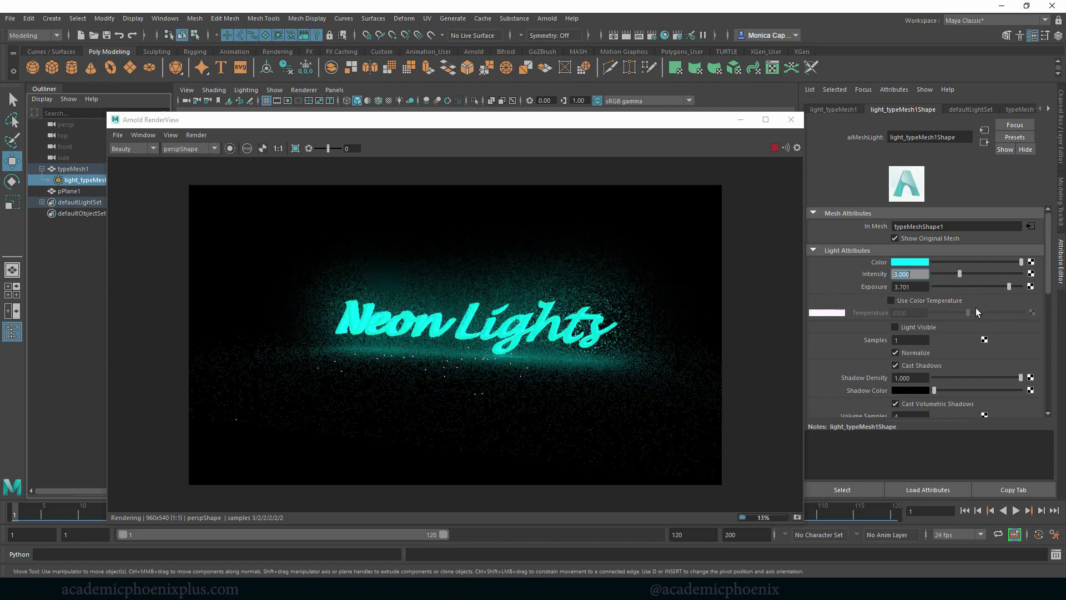
# Set the mesh light's exposure to 4 and its Samples to 4
pyautogui.doubleClick(916, 288)
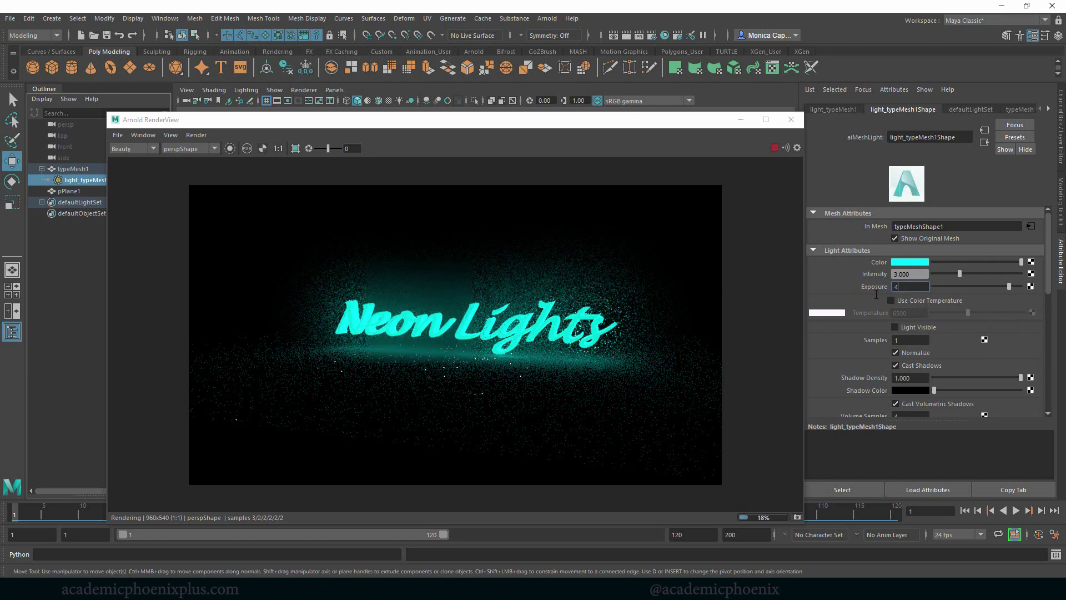
pyautogui.write('4')
pyautogui.press('Return')
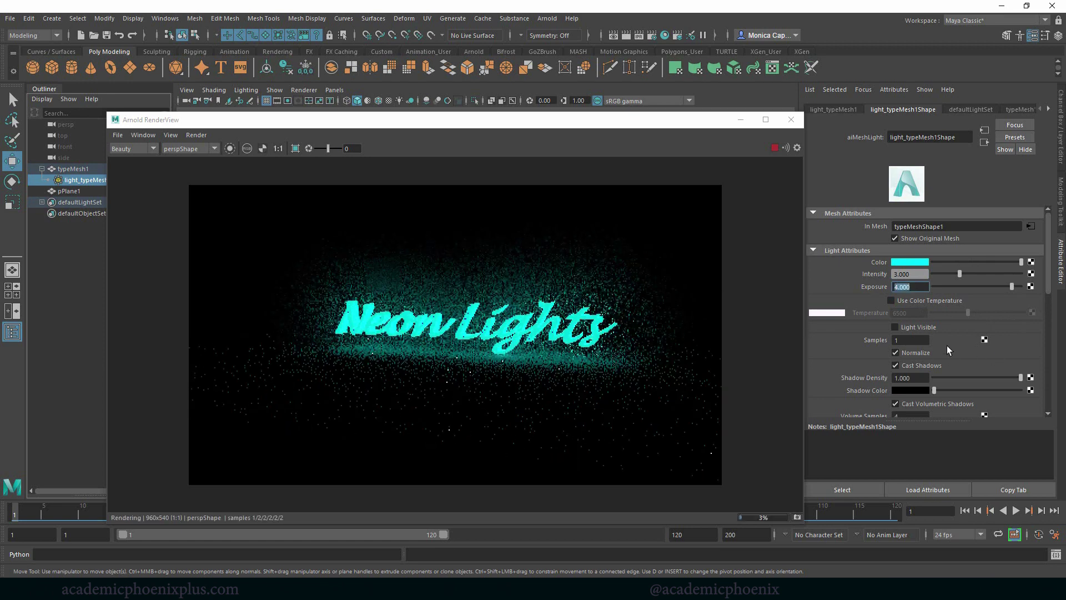
pyautogui.doubleClick(903, 340)
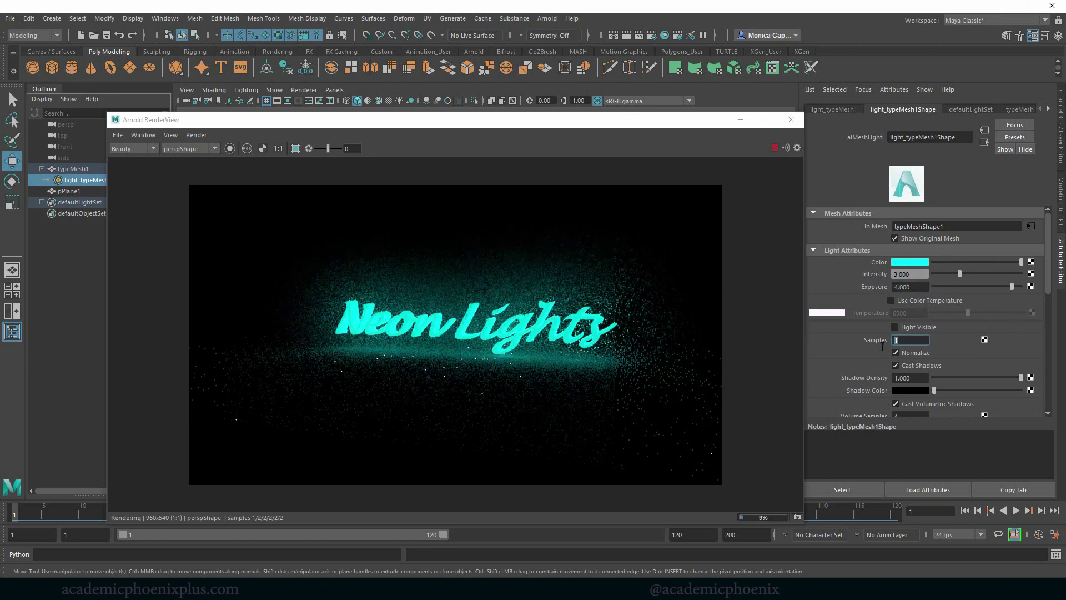
pyautogui.write('4')
pyautogui.press('Return')
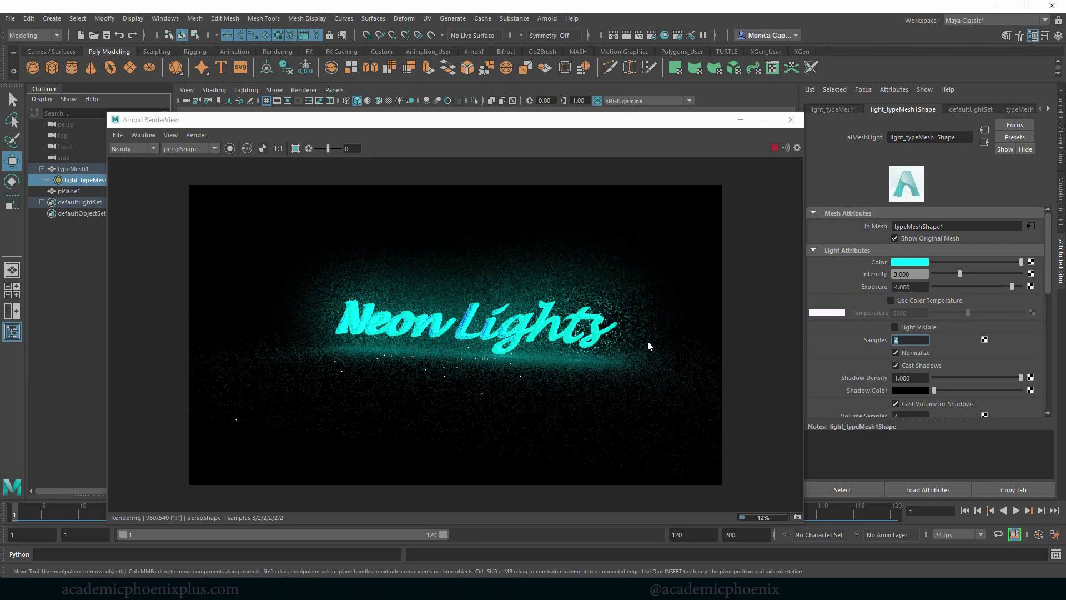
# Set the mesh light's exposure to 3, its Samples to 3 and its intensity to 2
pyautogui.click(922, 287)
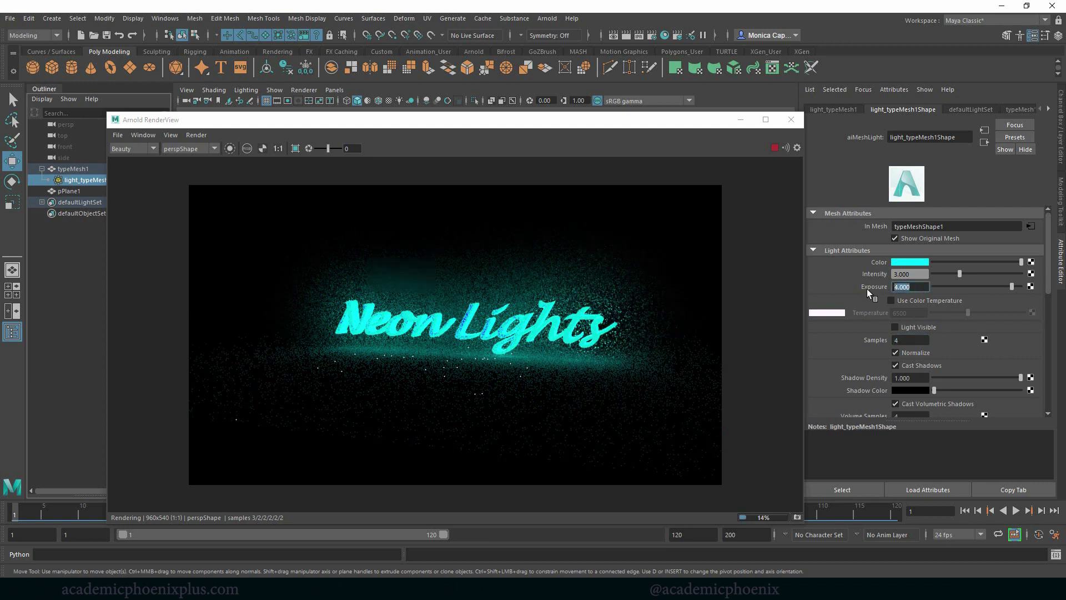
pyautogui.write('3')
pyautogui.press('Return')
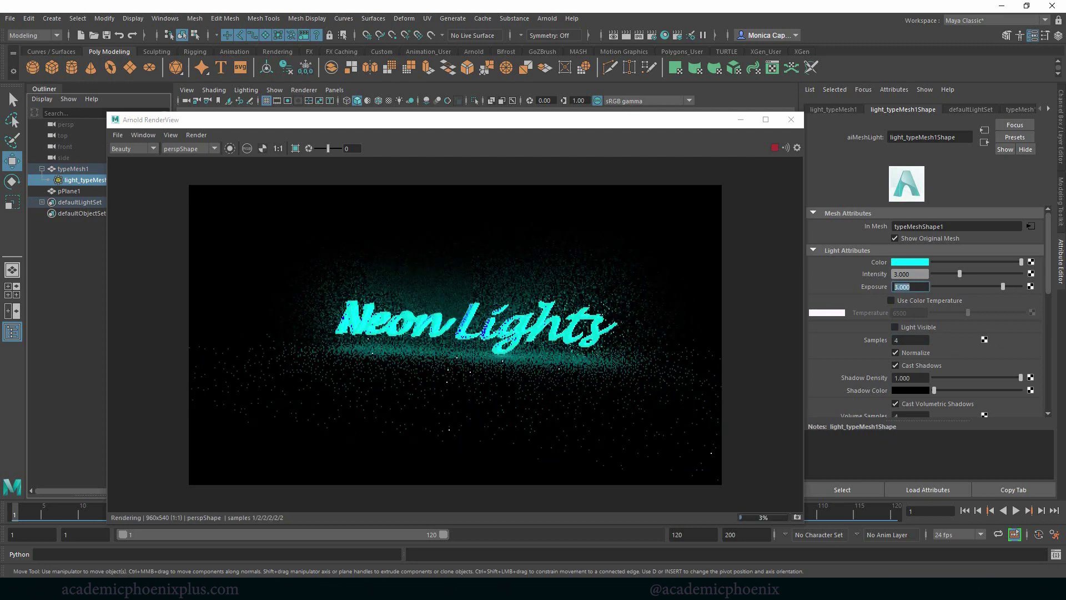
pyautogui.click(906, 339)
pyautogui.write('3')
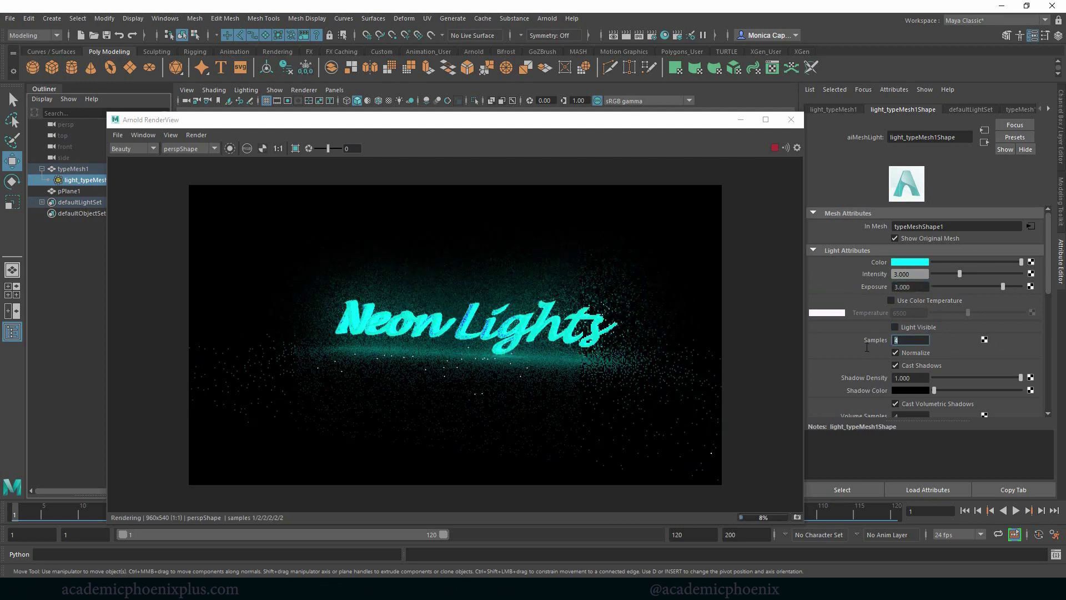
pyautogui.click(909, 274)
pyautogui.write('2')
pyautogui.press('Return')
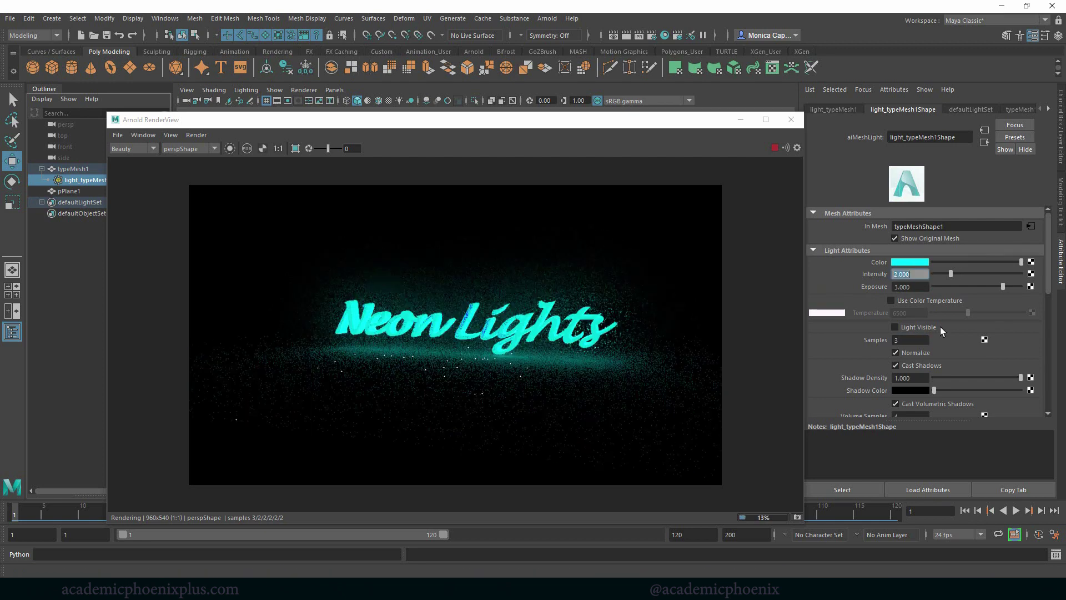
pyautogui.click(904, 341)
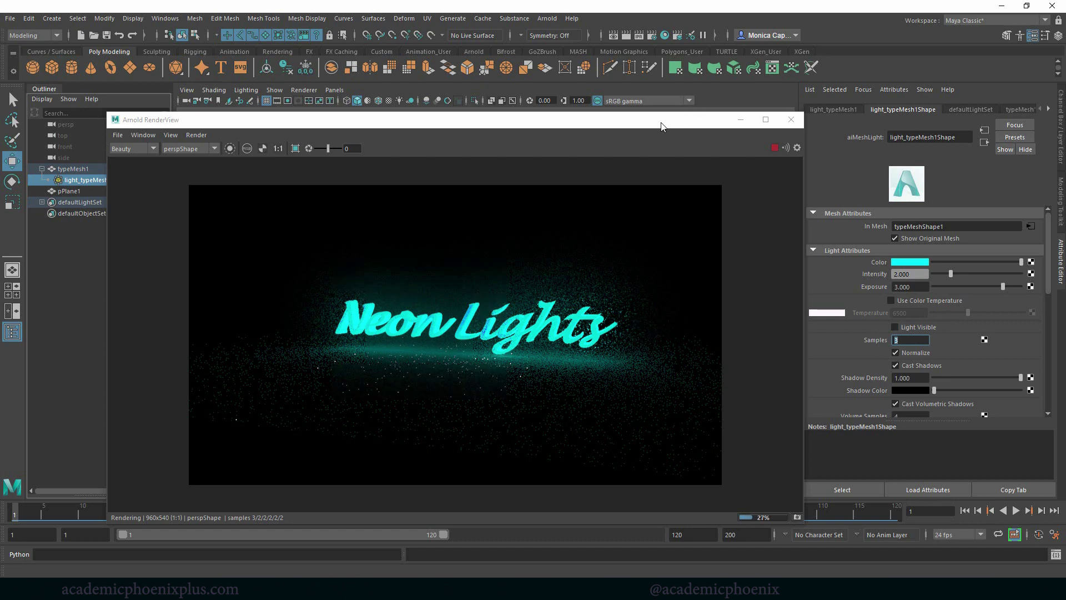
# Move the render view aside and open the aiAtmosphereVolume attributes from the render settings
pyautogui.moveTo(661, 126); pyautogui.dragTo(520, 127)
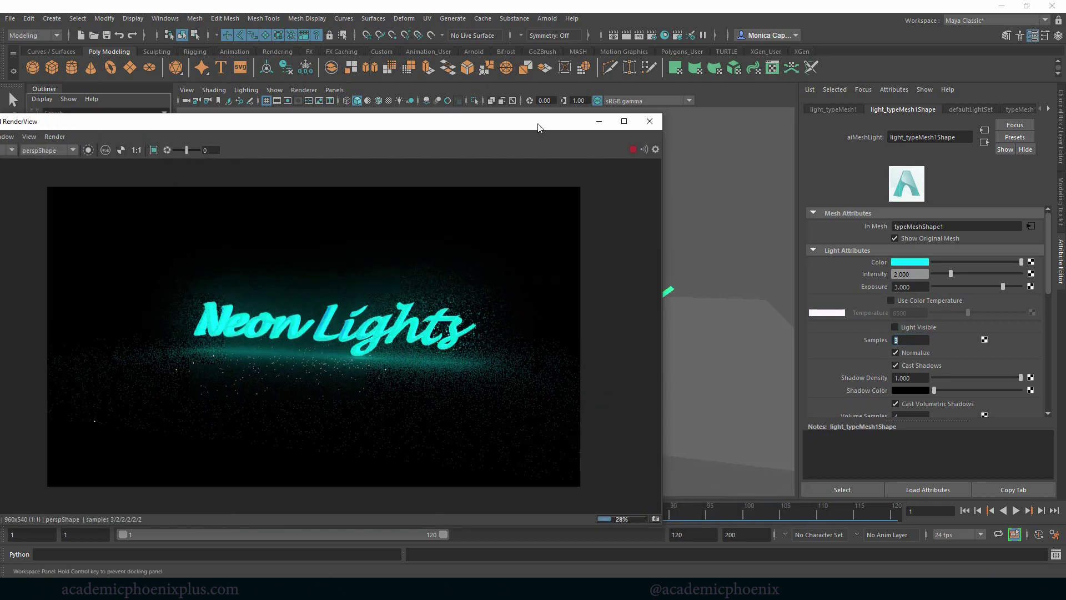
pyautogui.click(652, 37)
pyautogui.click(723, 441)
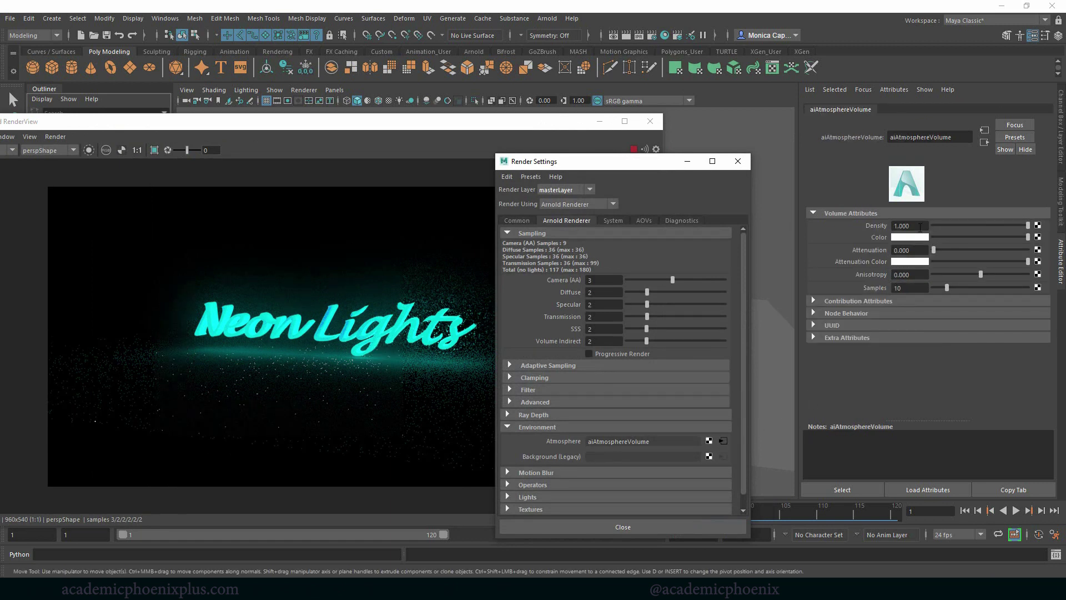
pyautogui.moveTo(920, 227); pyautogui.dragTo(858, 229)
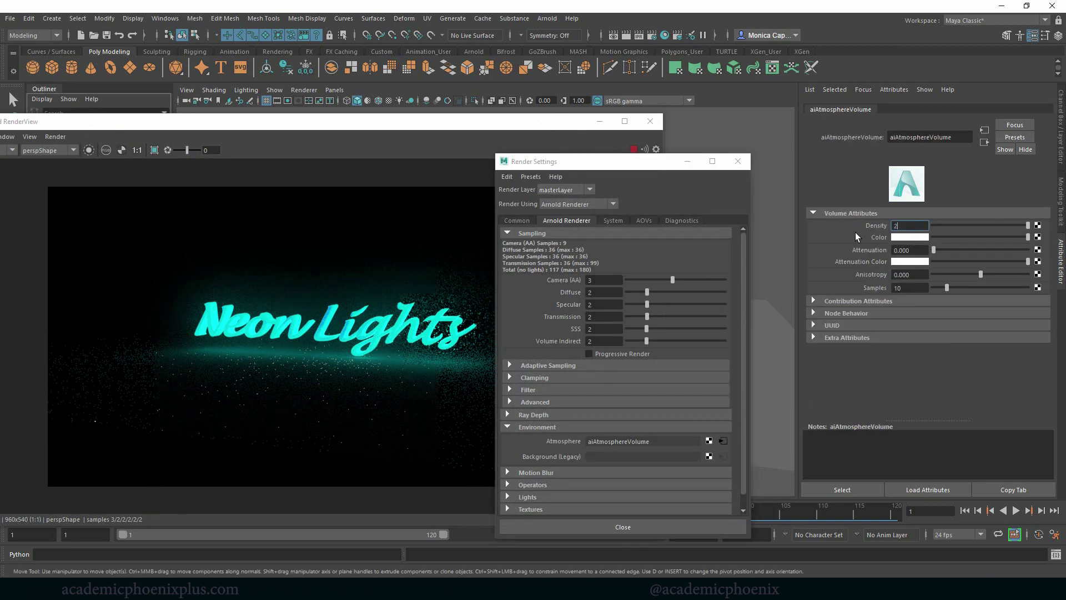
pyautogui.write('2')
pyautogui.hotkey('ctrl', 'z')
# Set the atmosphere volume's color to cyan, keeping its density at 1
pyautogui.click(921, 239)
pyautogui.click(847, 229)
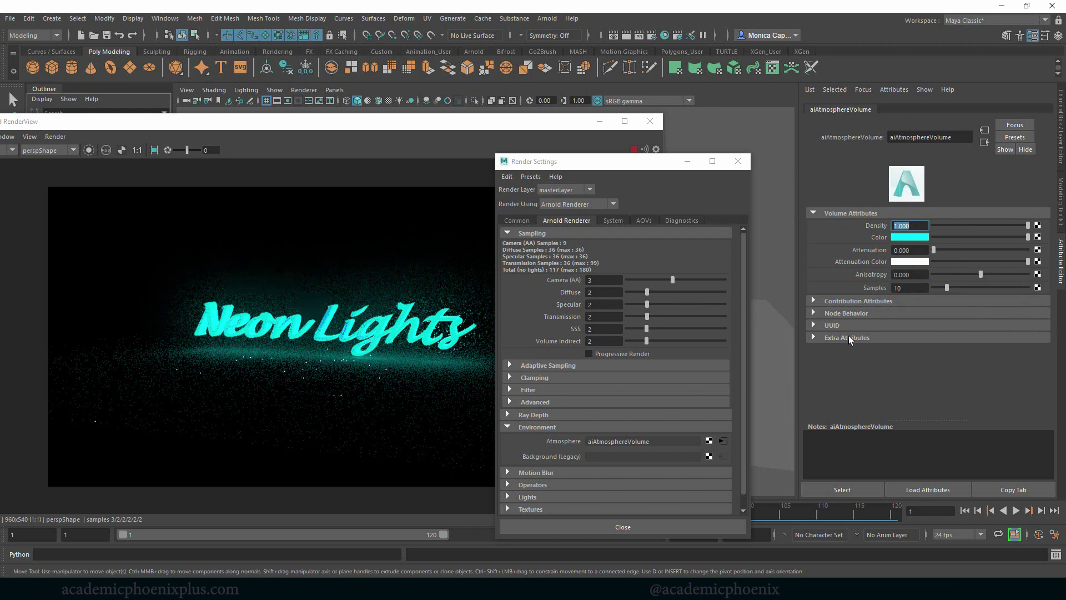
# Set the Arnold render samples to 4 for Camera (AA), 4 for Volume Indirect and 3 for Diffuse
pyautogui.doubleClick(599, 280)
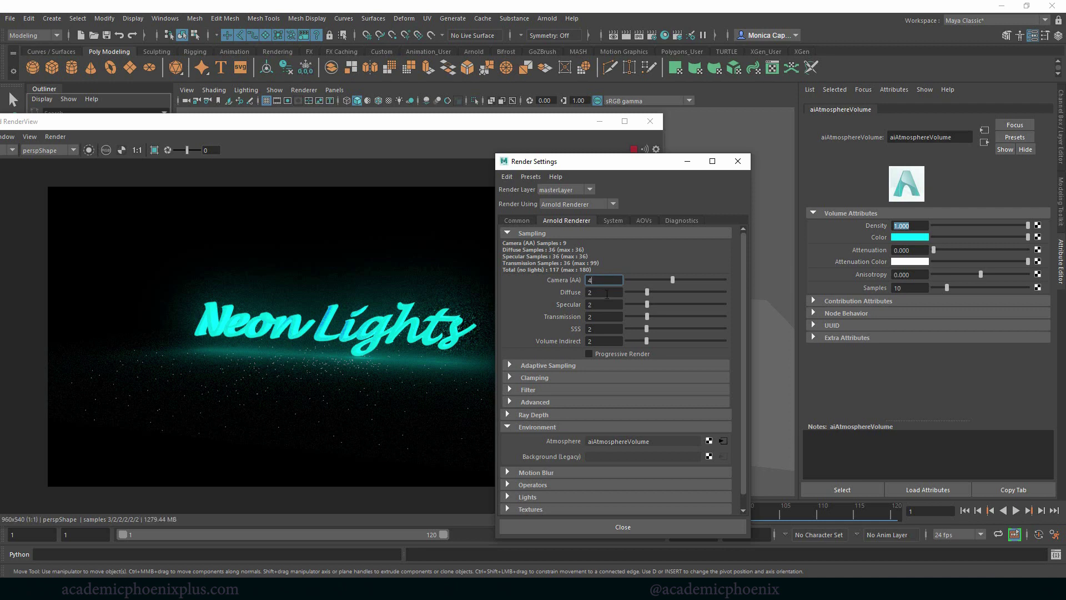
pyautogui.doubleClick(604, 340)
pyautogui.write('4')
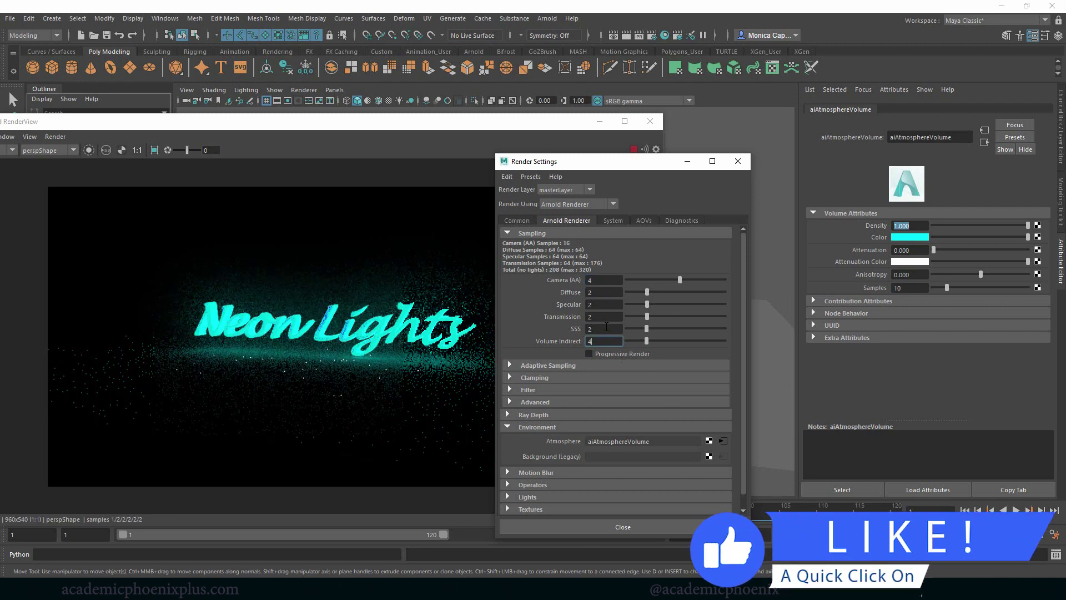
pyautogui.click(606, 328)
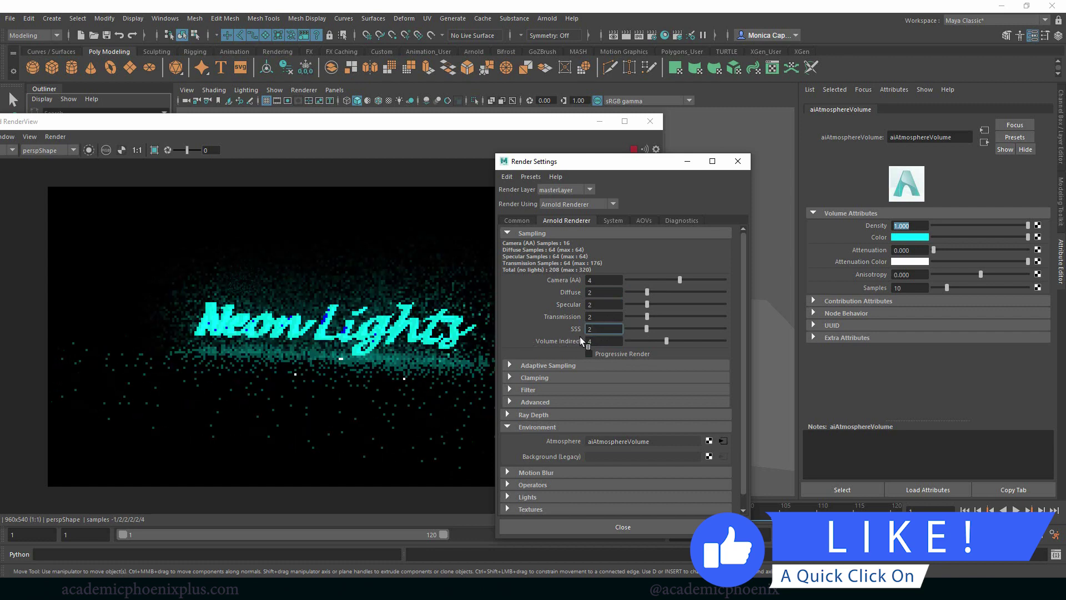
pyautogui.doubleClick(604, 292)
pyautogui.write('3')
pyautogui.press('Tab')
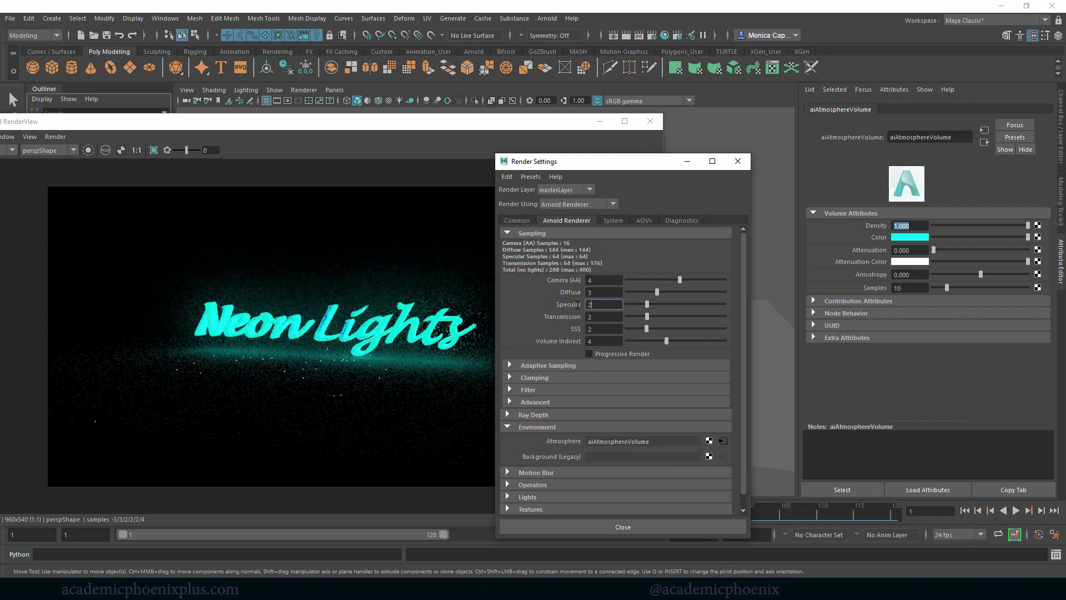
# Try a Specular sample value of 1 in the Arnold render settings and return it to 2
pyautogui.write('1')
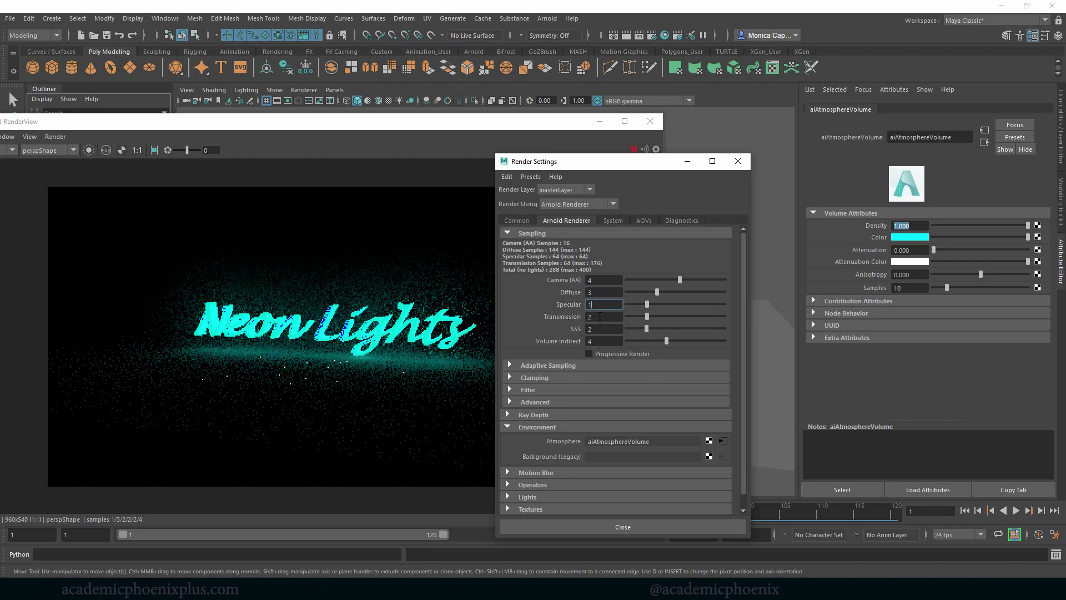
pyautogui.press('Tab')
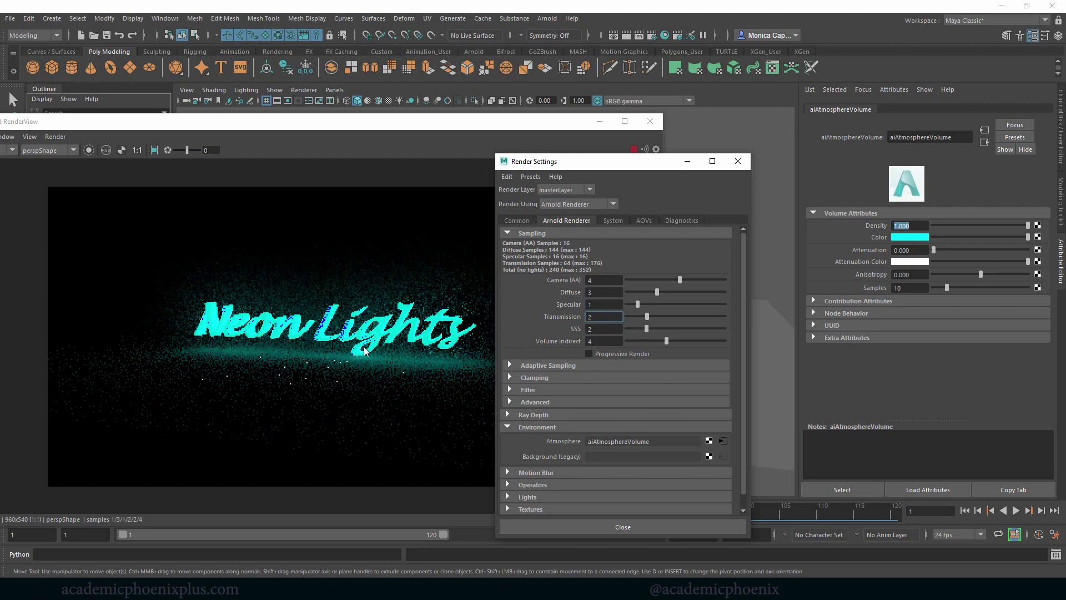
pyautogui.doubleClick(604, 304)
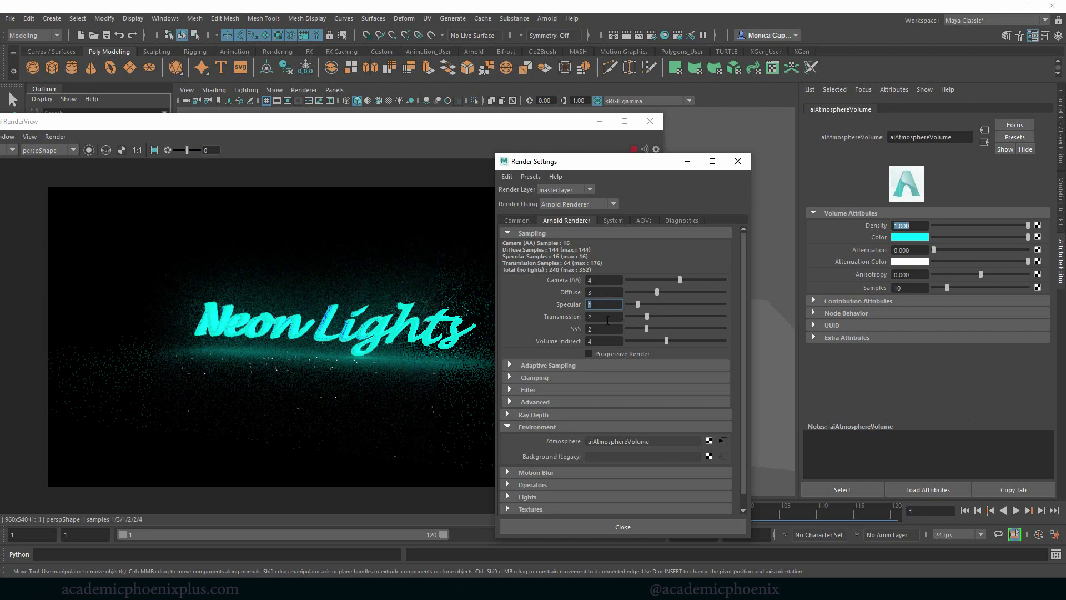
pyautogui.write('2')
pyautogui.press('Tab')
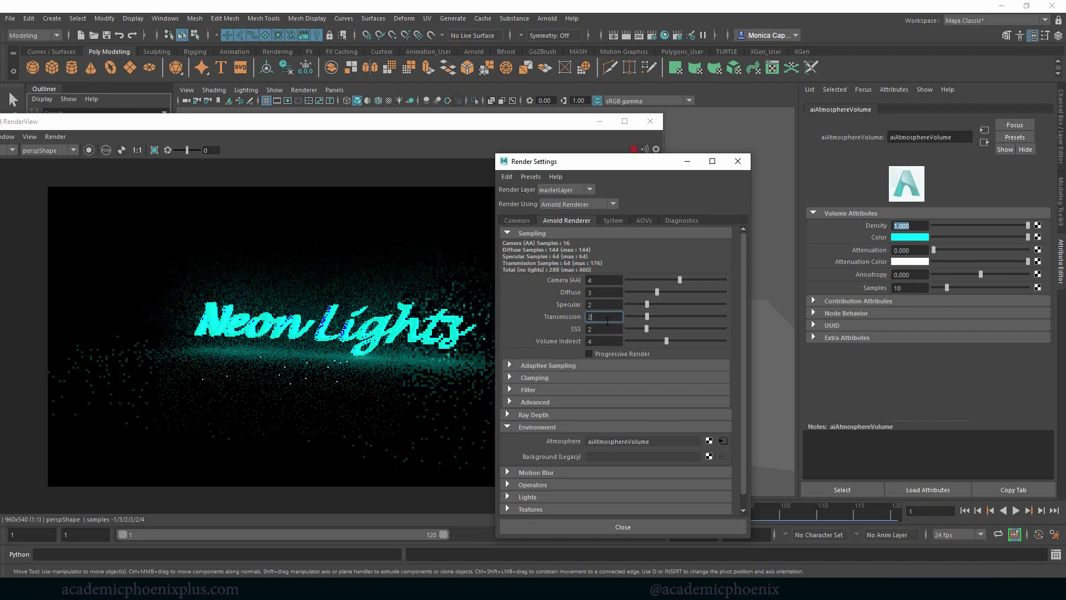
# Enable Adaptive Sampling with Max. Camera (AA) at 7, close the render settings and minimize the render view
pyautogui.click(561, 365)
pyautogui.click(592, 377)
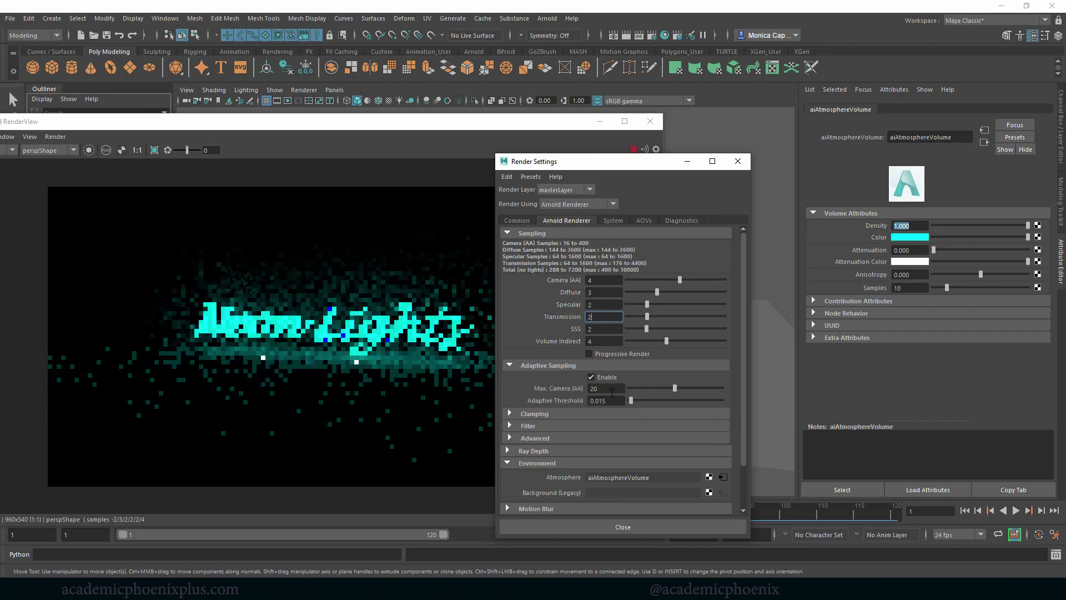
pyautogui.doubleClick(605, 389)
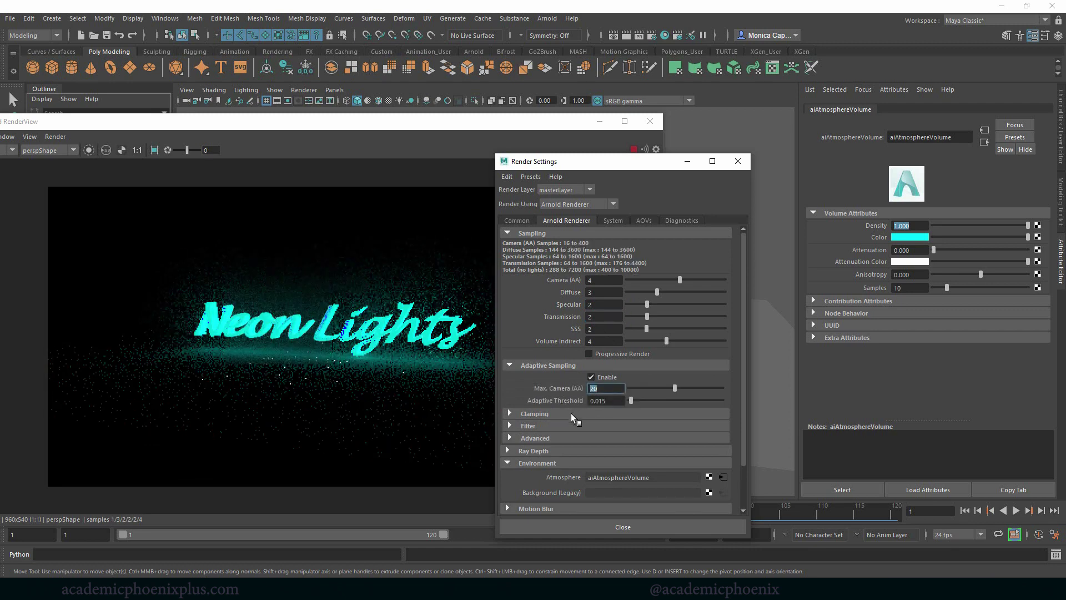
pyautogui.write('7')
pyautogui.press('Return')
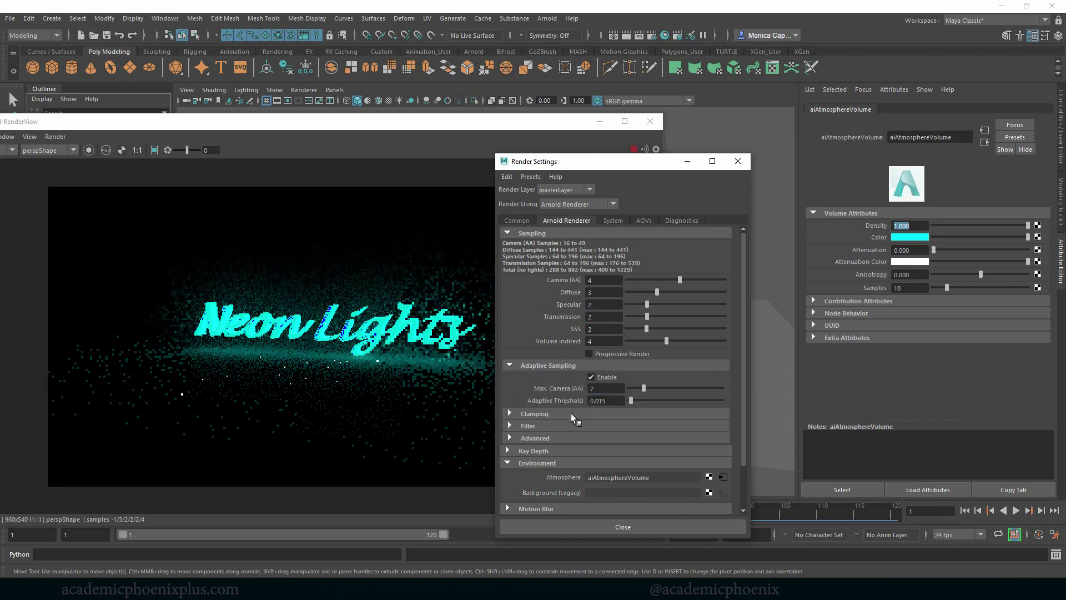
pyautogui.click(623, 527)
pyautogui.click(599, 121)
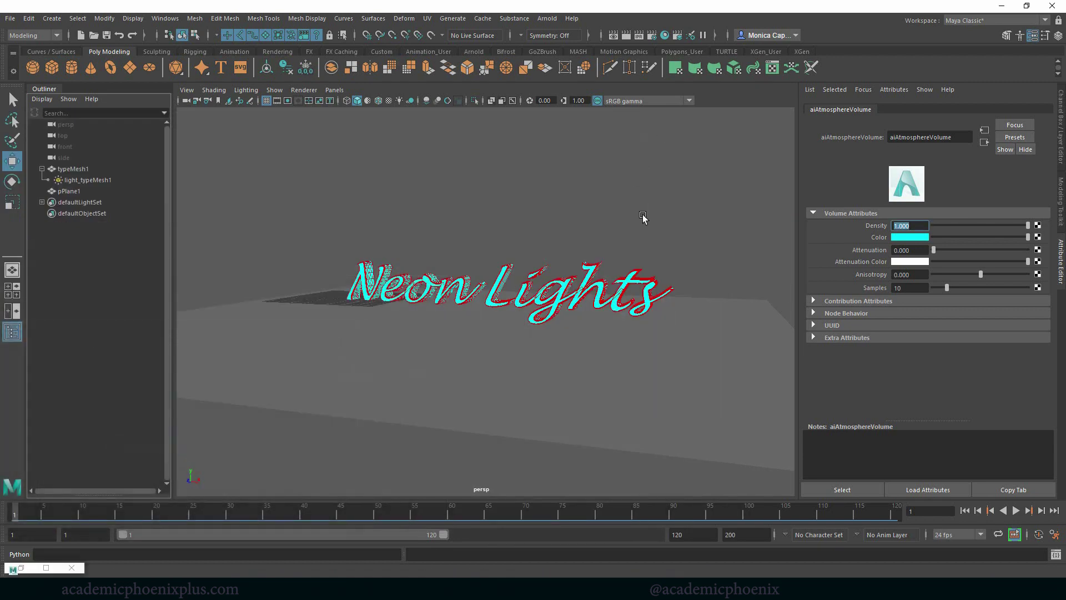
# Frame the Neon Lights text larger in the perspective view, show the resolution gate and check the framing in the live render
pyautogui.scroll(5, 538, 243)
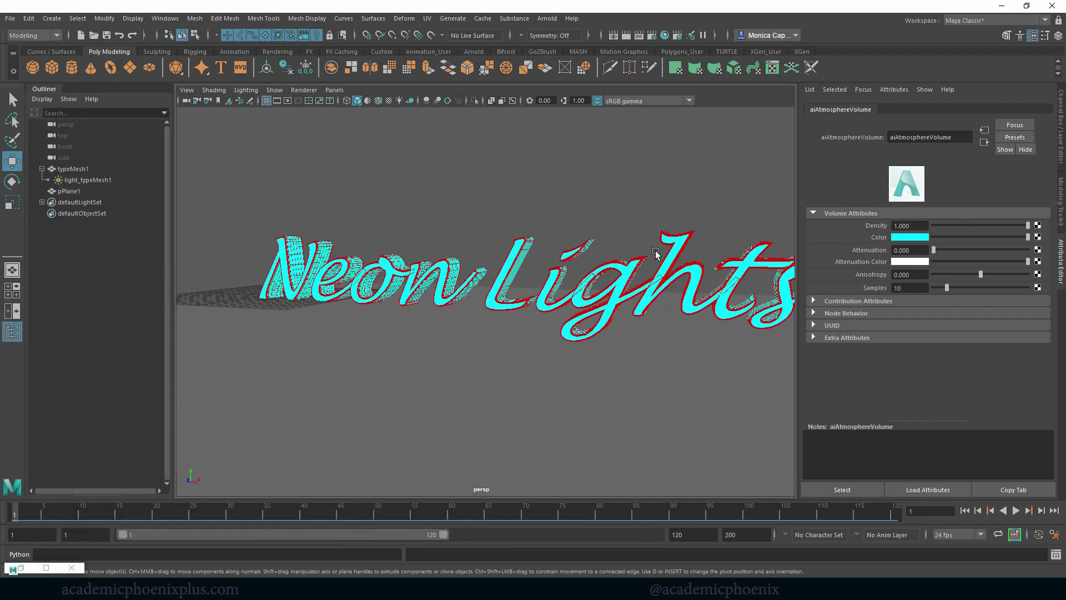
pyautogui.scroll(1, 613, 260)
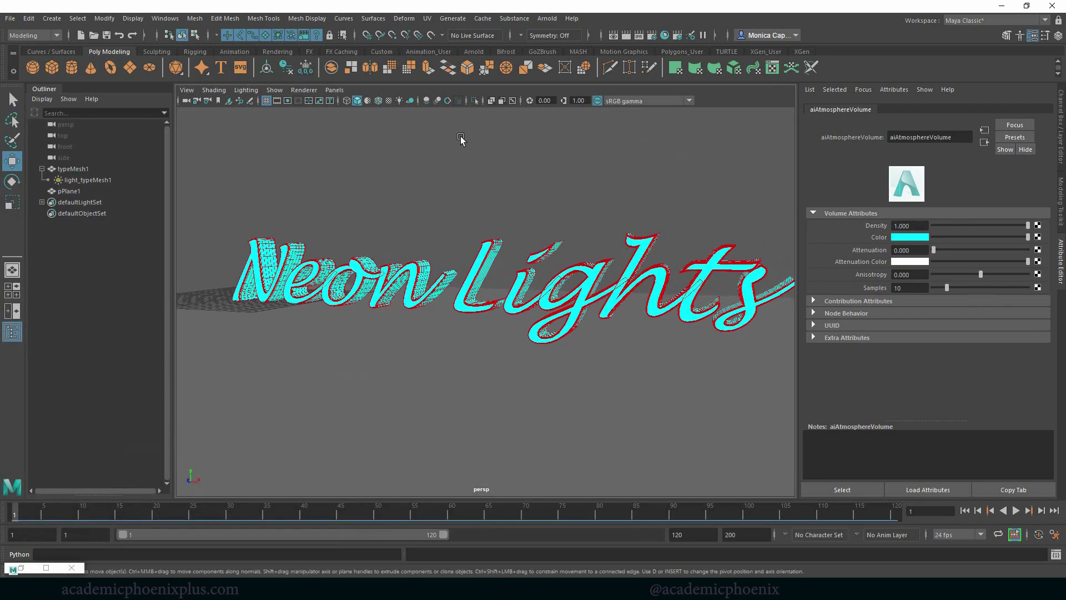
pyautogui.click(287, 101)
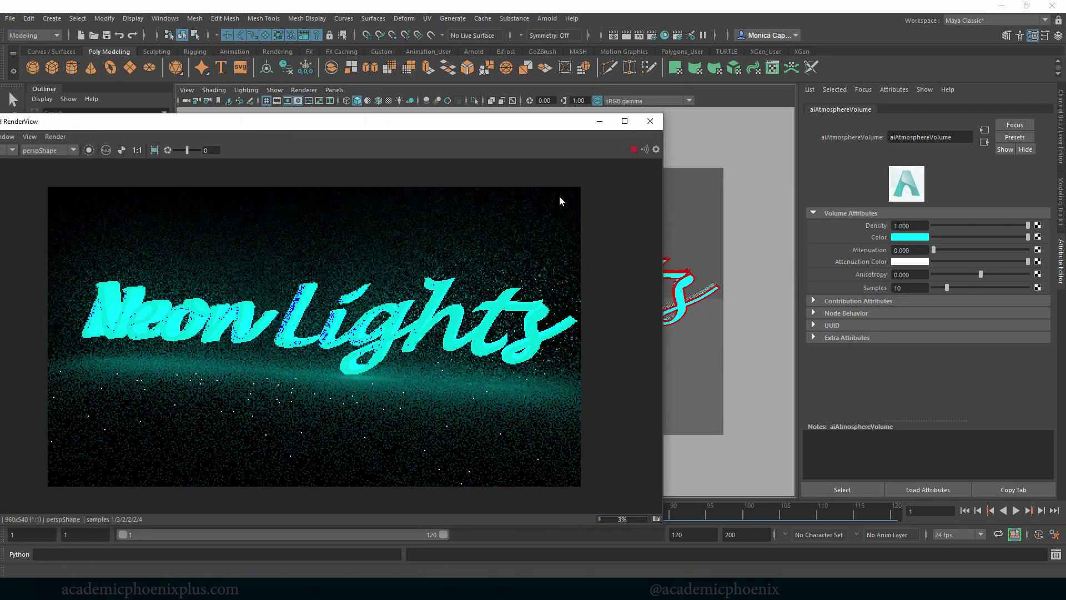
pyautogui.moveTo(528, 128); pyautogui.dragTo(618, 104)
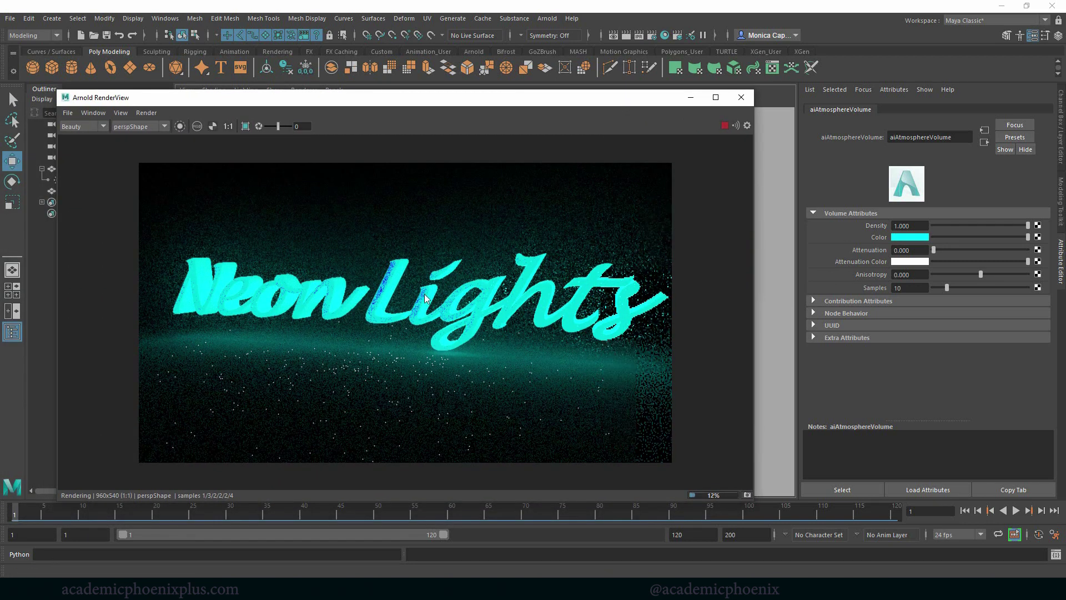
# Create a point light and move it sideways and up so it sits within the word "Neon"
pyautogui.click(51, 18)
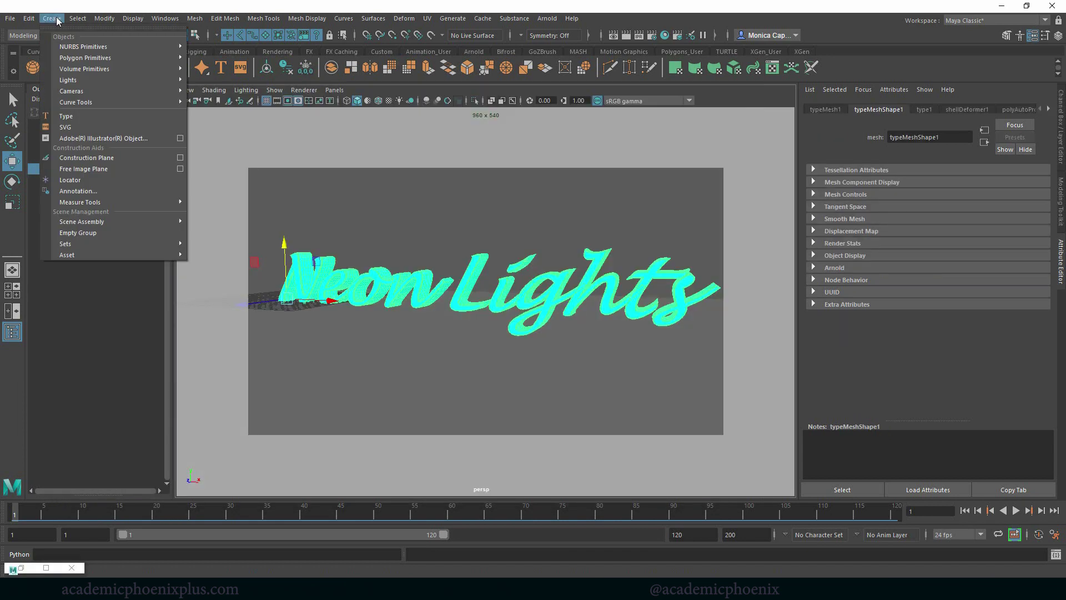
pyautogui.moveTo(127, 80)
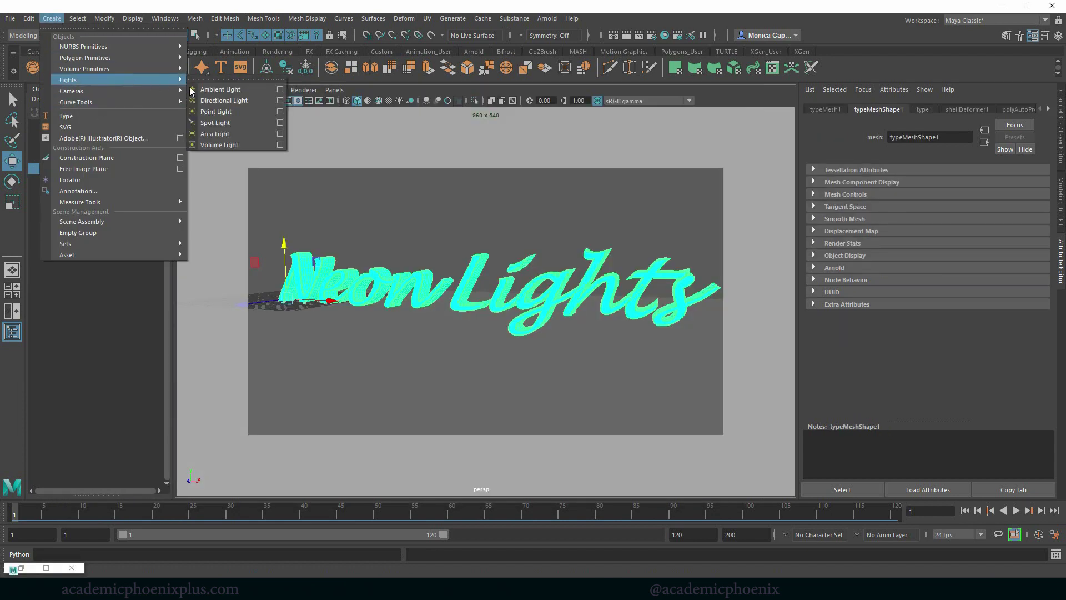
pyautogui.click(223, 116)
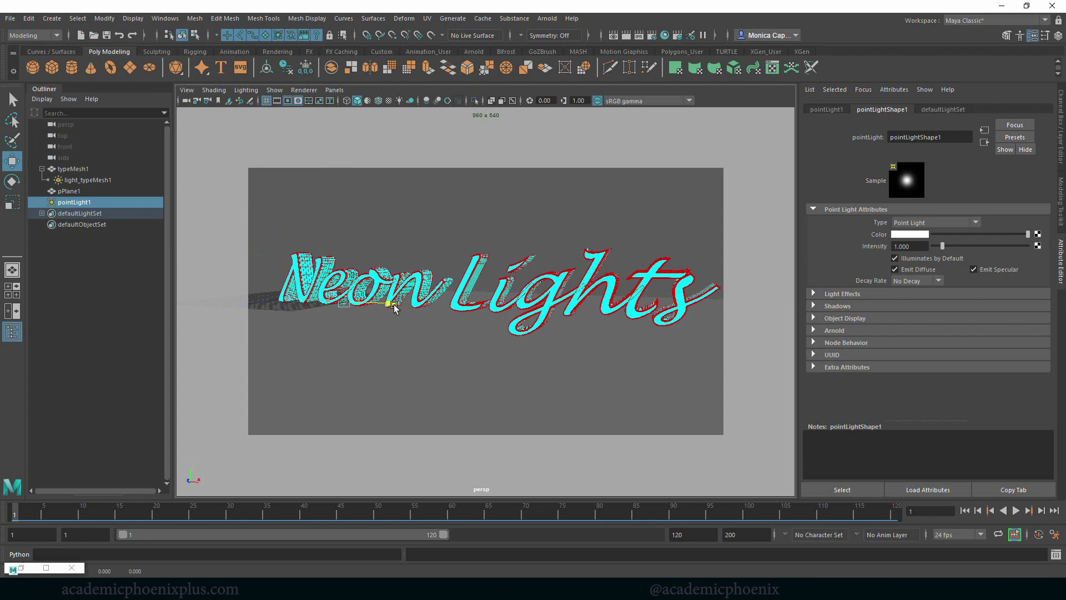
pyautogui.moveTo(332, 302); pyautogui.dragTo(394, 304)
pyautogui.moveTo(343, 254); pyautogui.dragTo(351, 230)
# Set the point light's color to the saved cyan, shifting its hue slightly toward blue to about 196
pyautogui.click(919, 236)
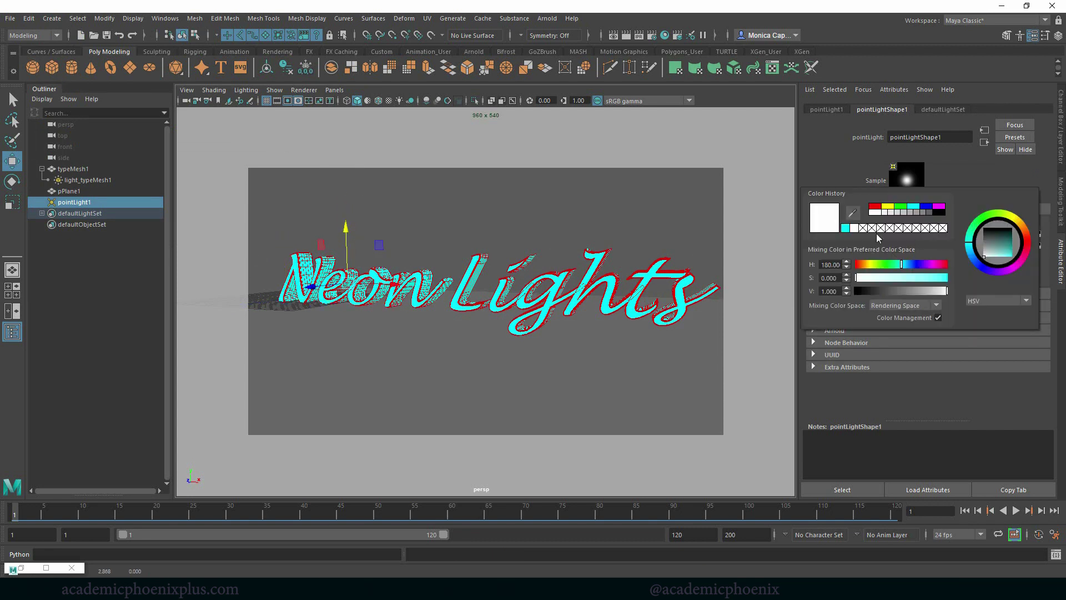
pyautogui.click(846, 227)
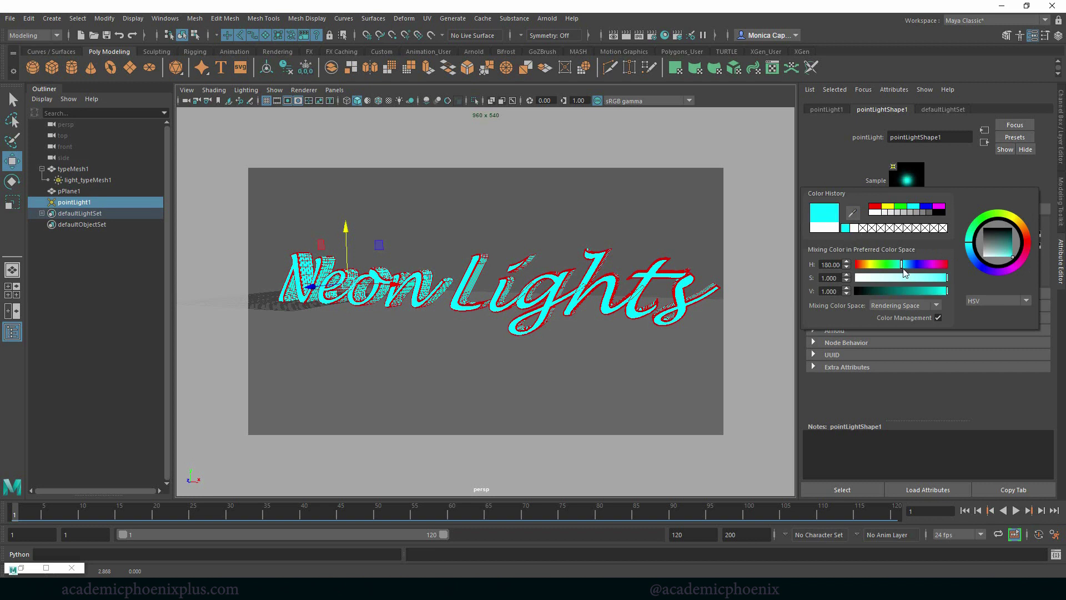
pyautogui.click(904, 261)
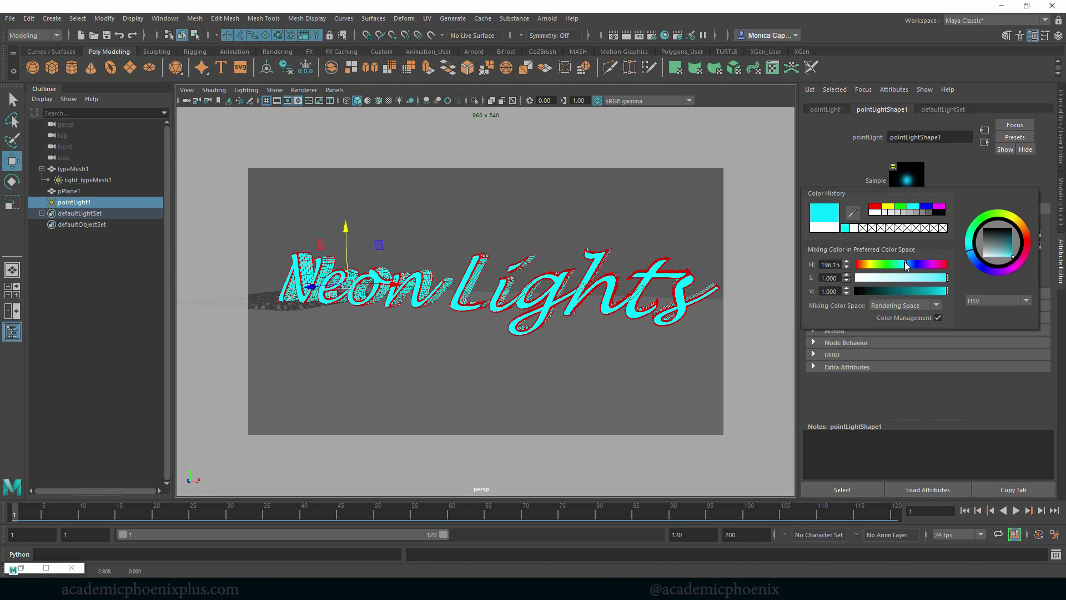
# Bring back the Arnold render view and hide the light_typeMesh1 mesh light
pyautogui.click(546, 20)
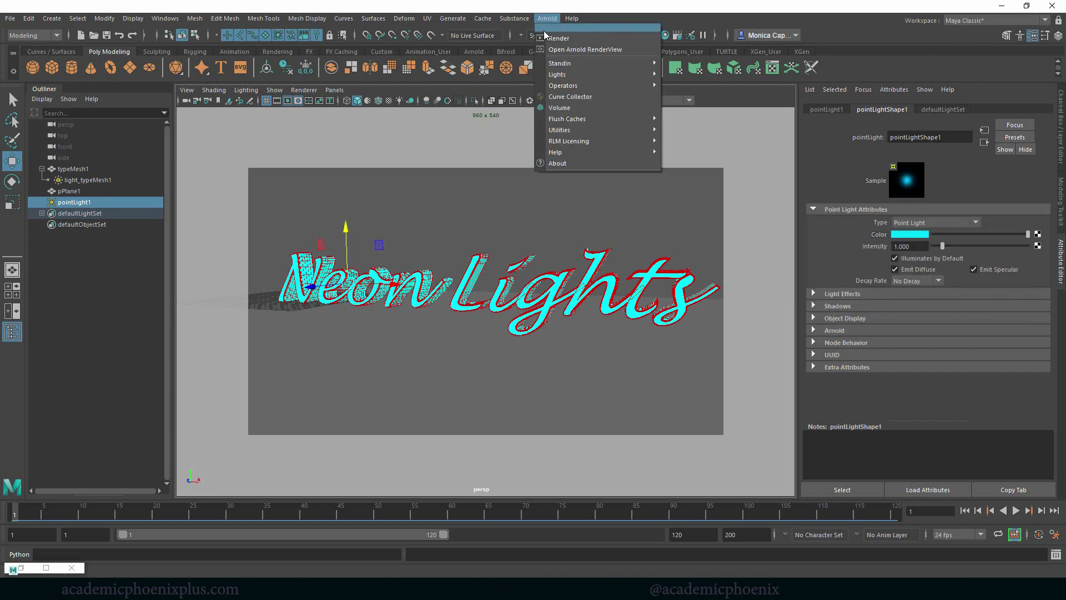
pyautogui.press('Escape')
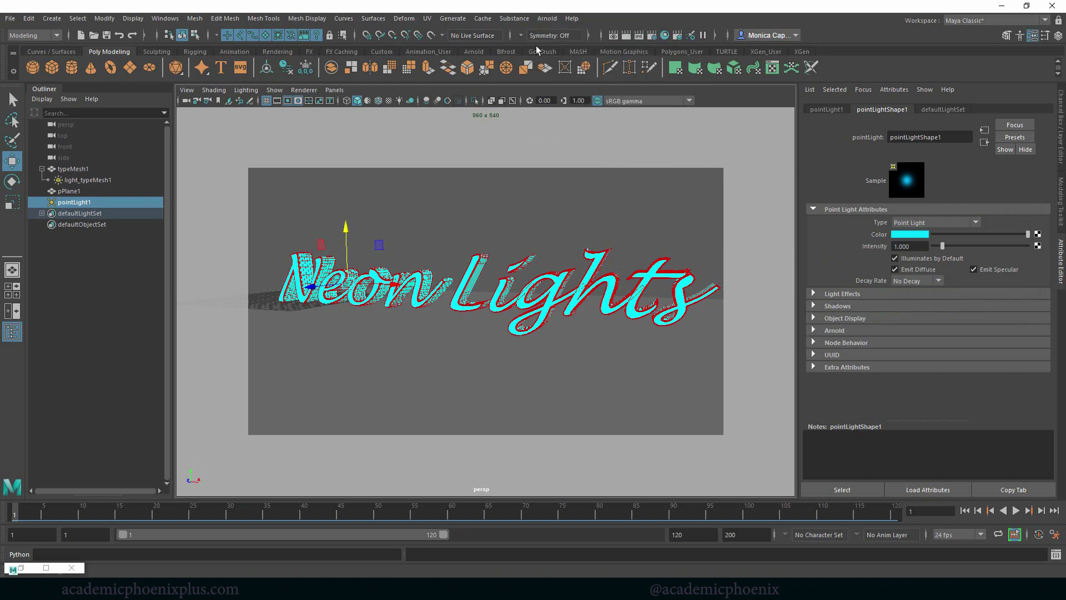
pyautogui.click(21, 568)
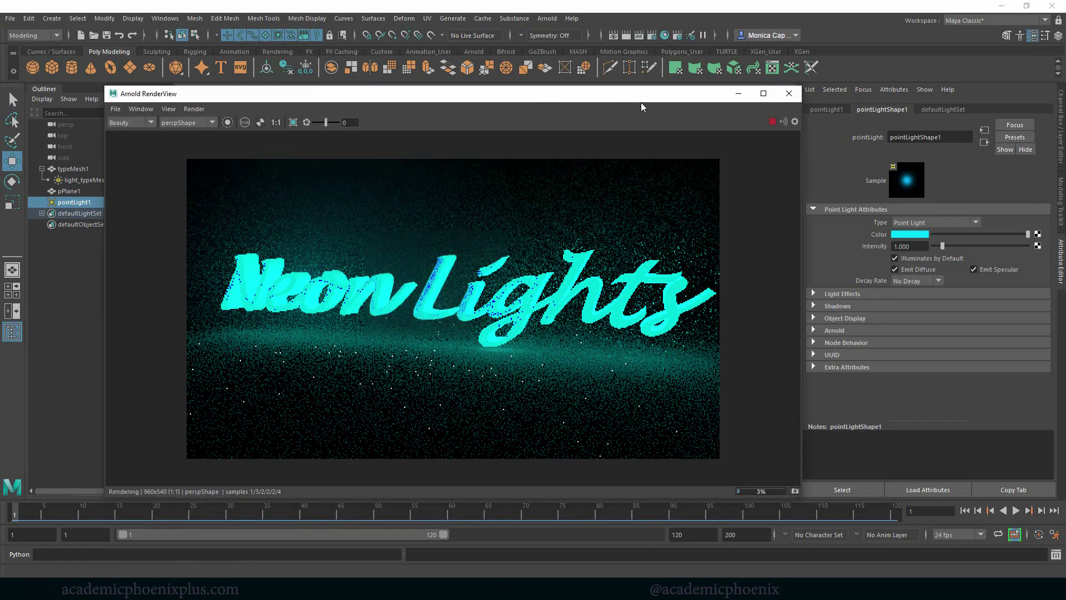
pyautogui.moveTo(641, 102); pyautogui.dragTo(744, 110)
pyautogui.click(83, 180)
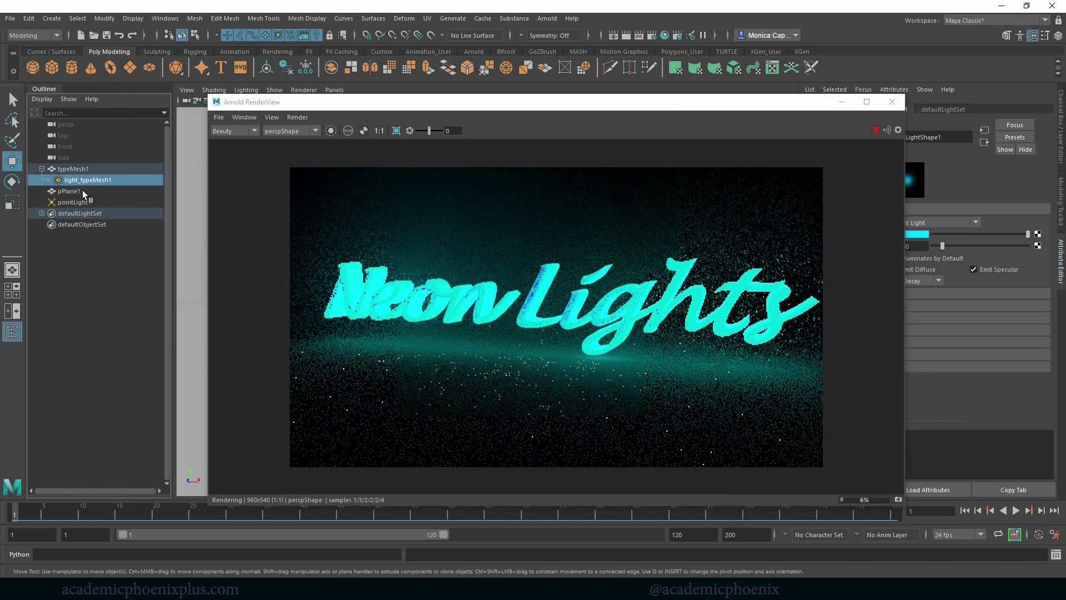
pyautogui.hotkey('ctrl', 'h')
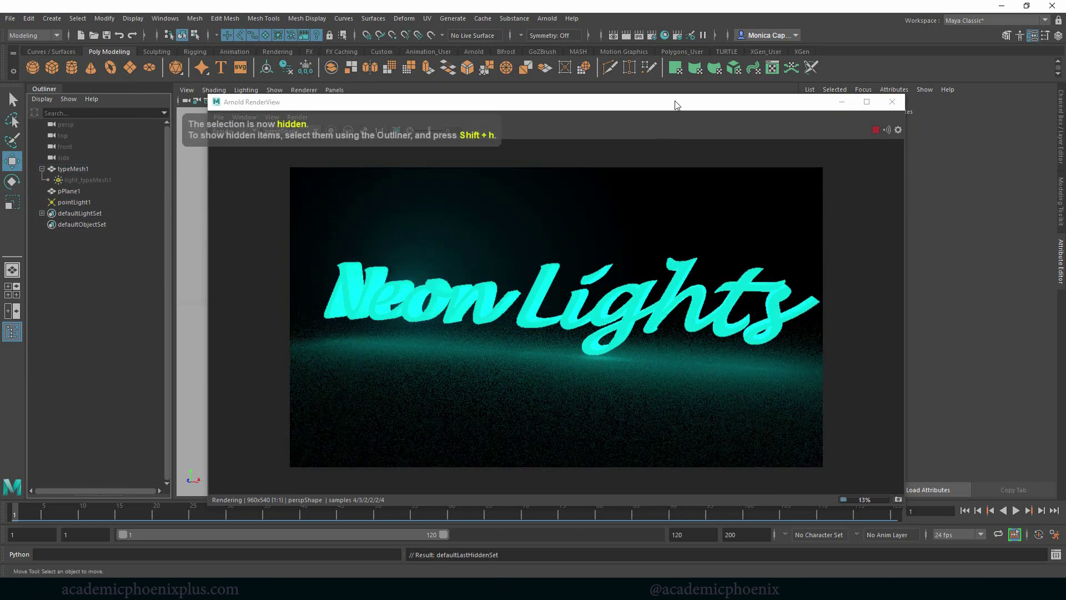
pyautogui.moveTo(677, 105); pyautogui.dragTo(590, 122)
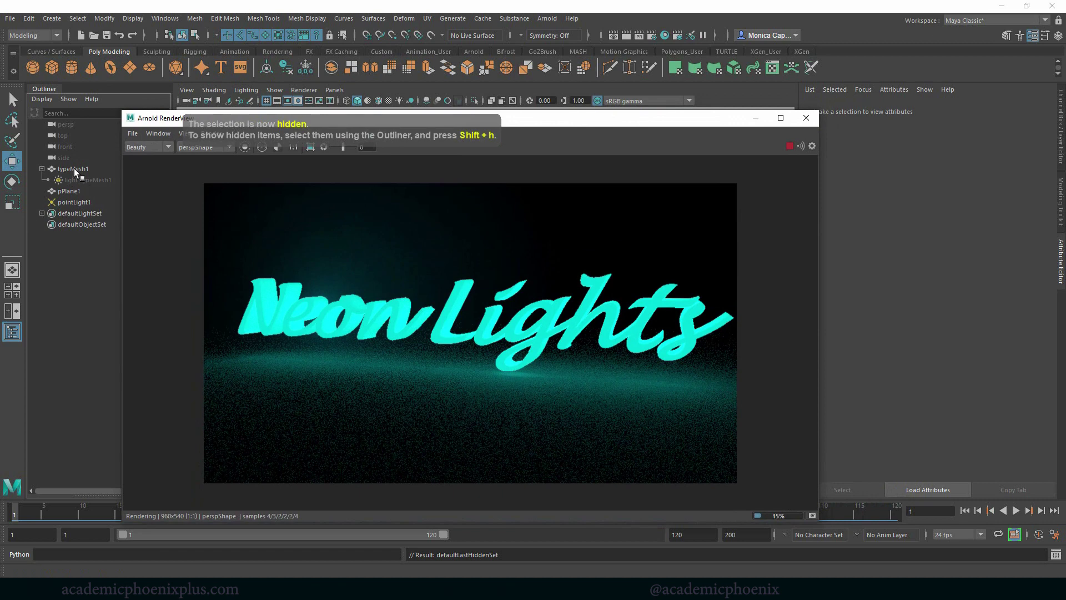
# Raise the point light's intensity to about 2.74 and add a Light Decay filter to the light
pyautogui.click(71, 202)
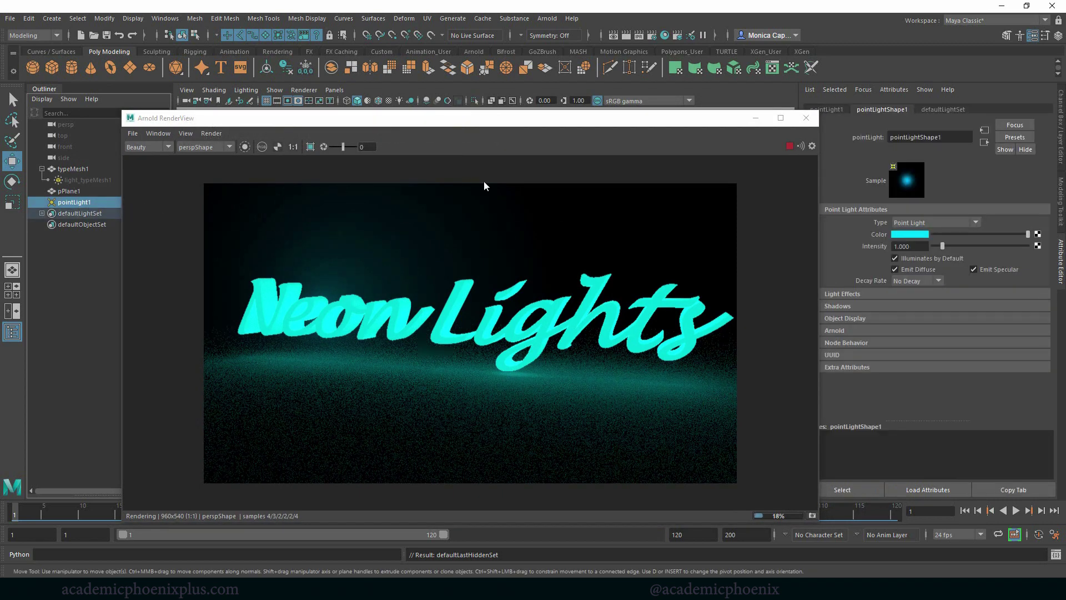
pyautogui.click(952, 245)
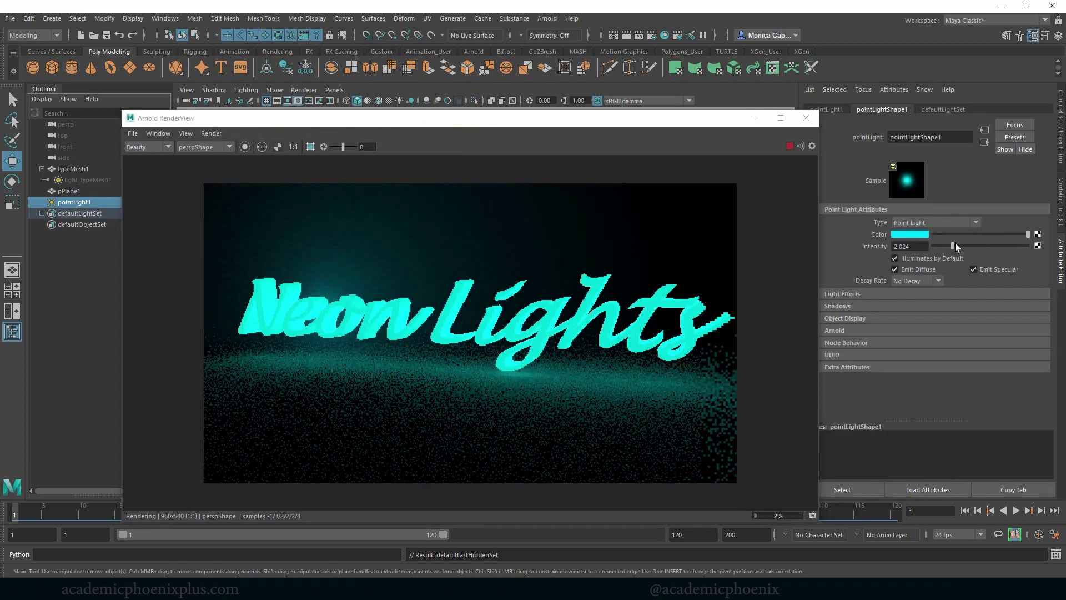
pyautogui.click(959, 245)
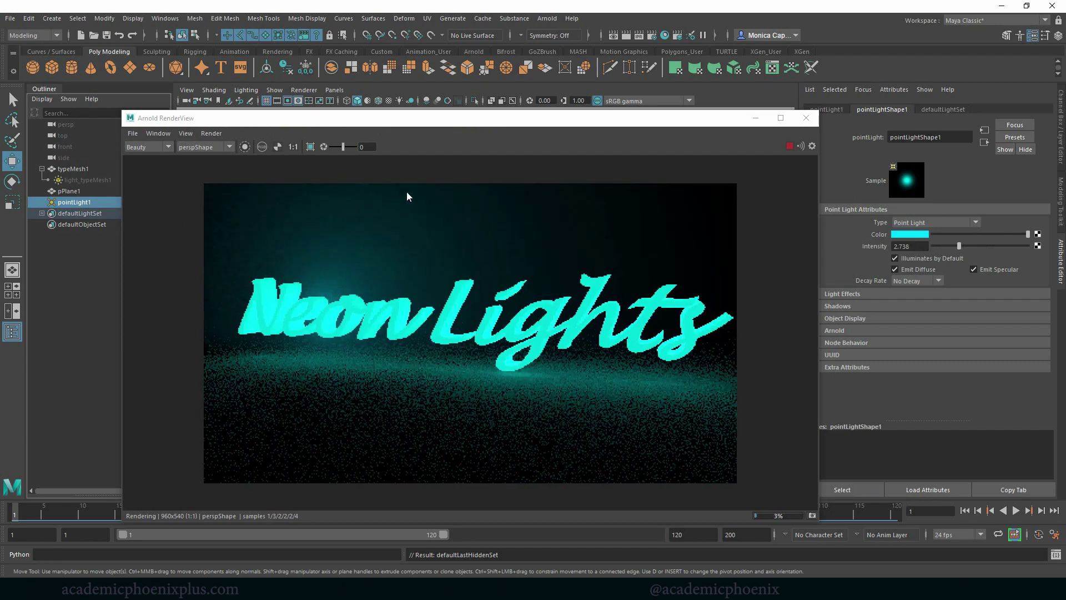
pyautogui.click(895, 330)
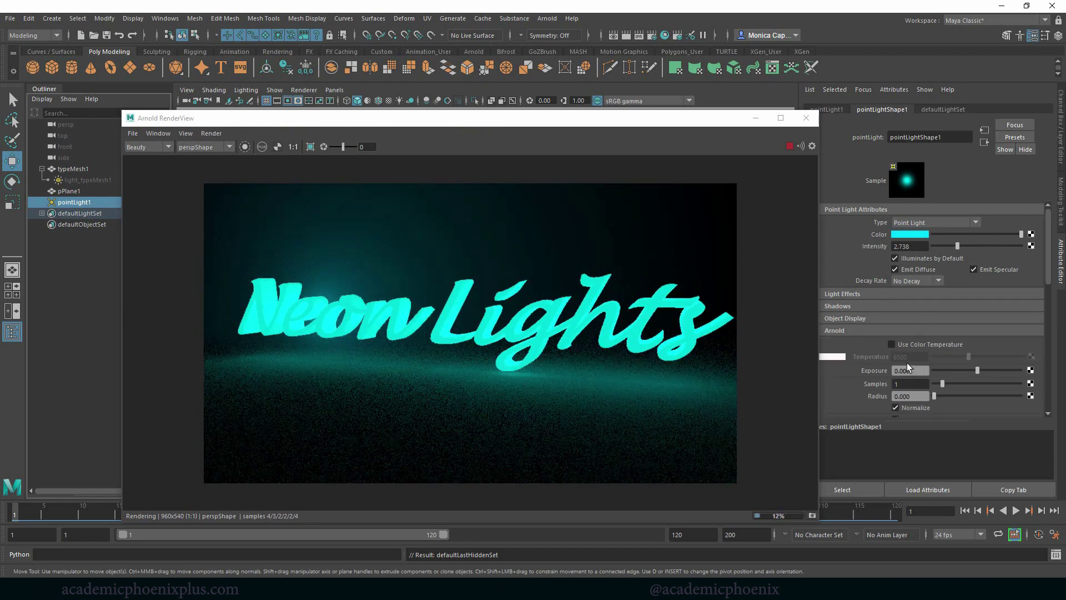
pyautogui.scroll(-5, 933, 333)
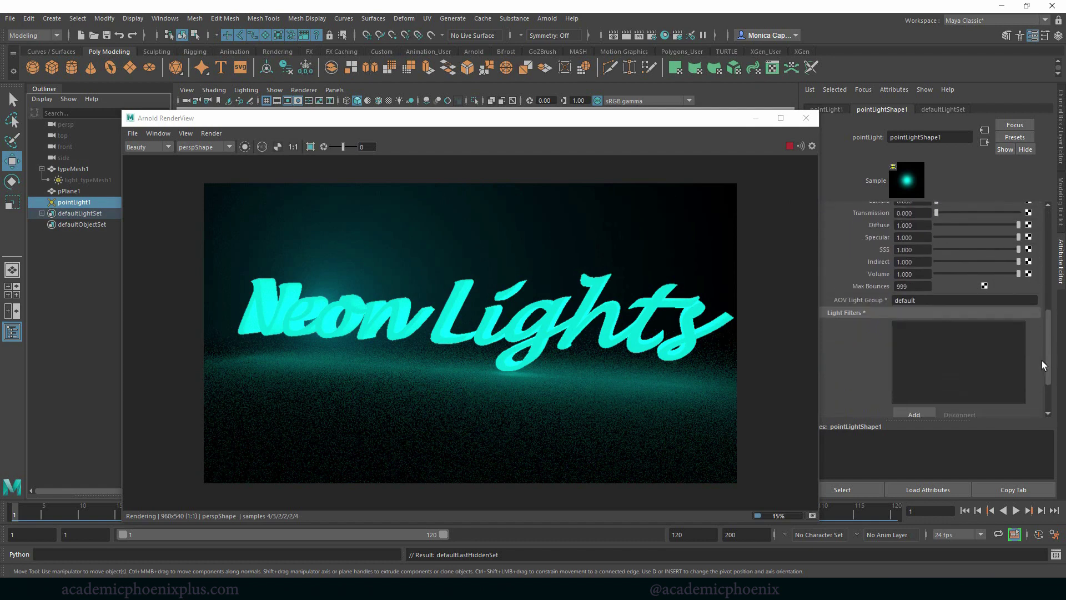
pyautogui.click(914, 408)
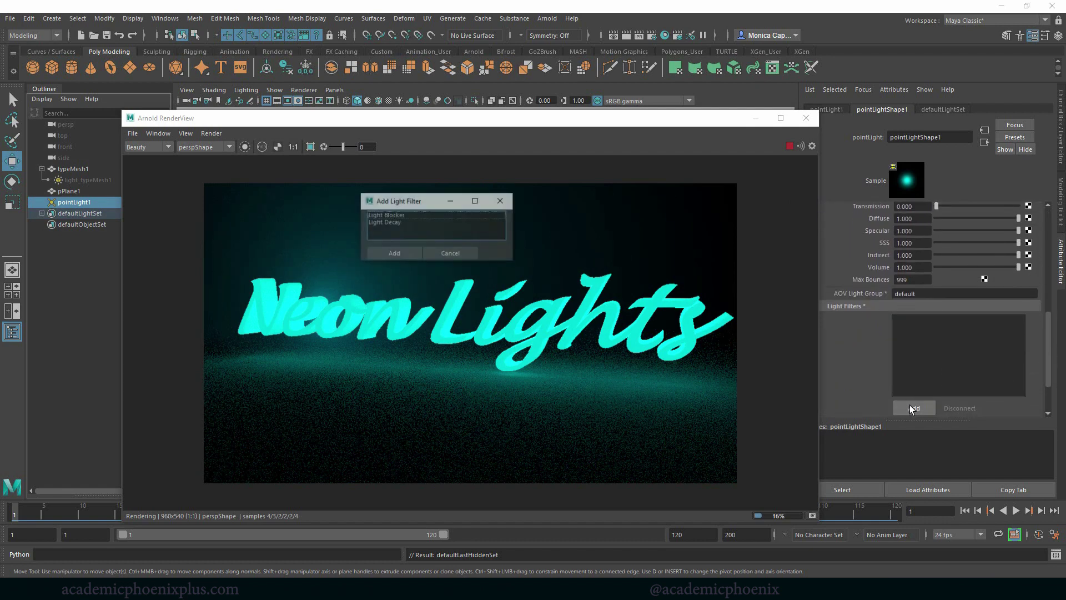
pyautogui.click(384, 222)
pyautogui.click(393, 253)
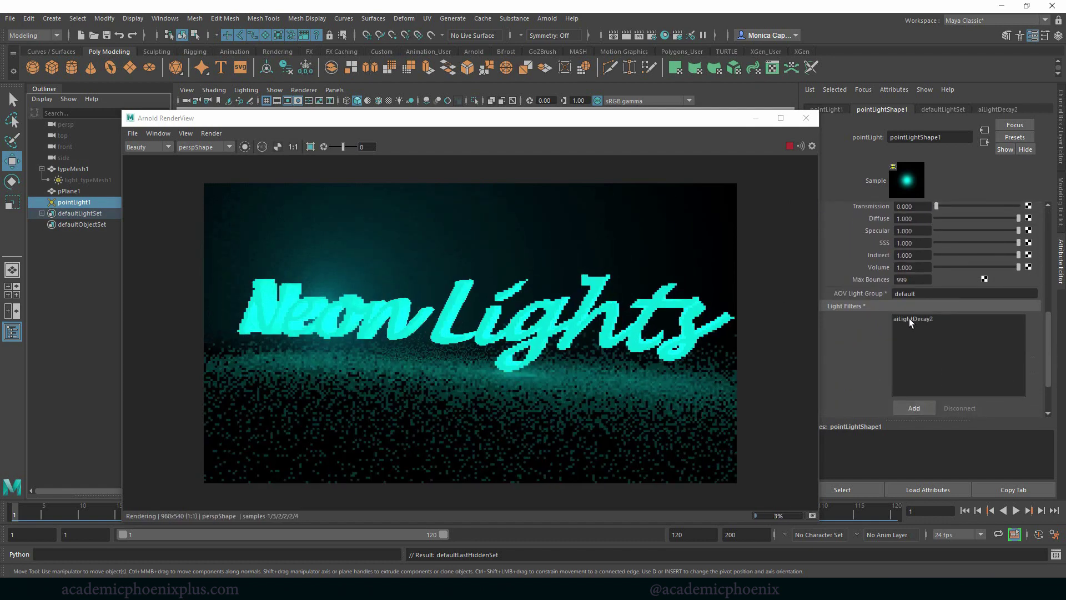
# Enable Use Far Attenuation on the point light's decay filter, trying a Far End of 20 and settling on 15
pyautogui.doubleClick(913, 318)
pyautogui.click(936, 261)
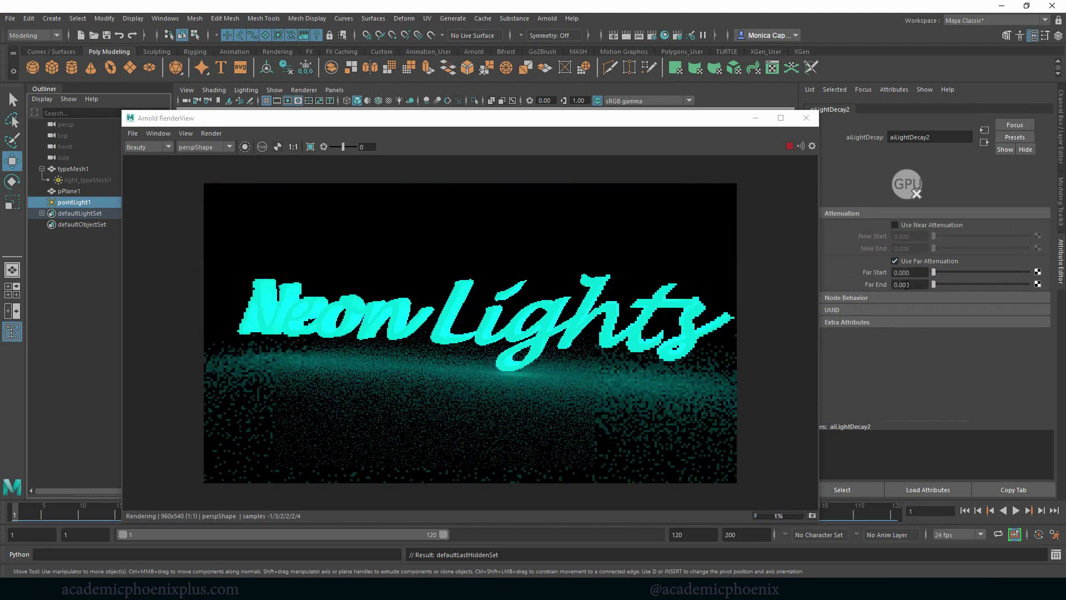
pyautogui.click(892, 284)
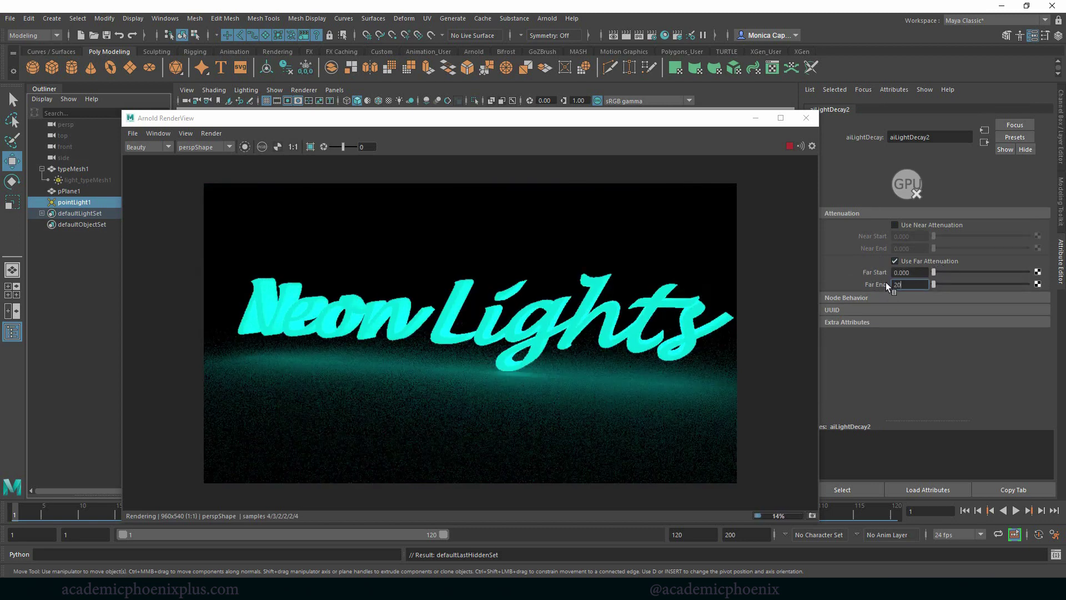
pyautogui.press('Return')
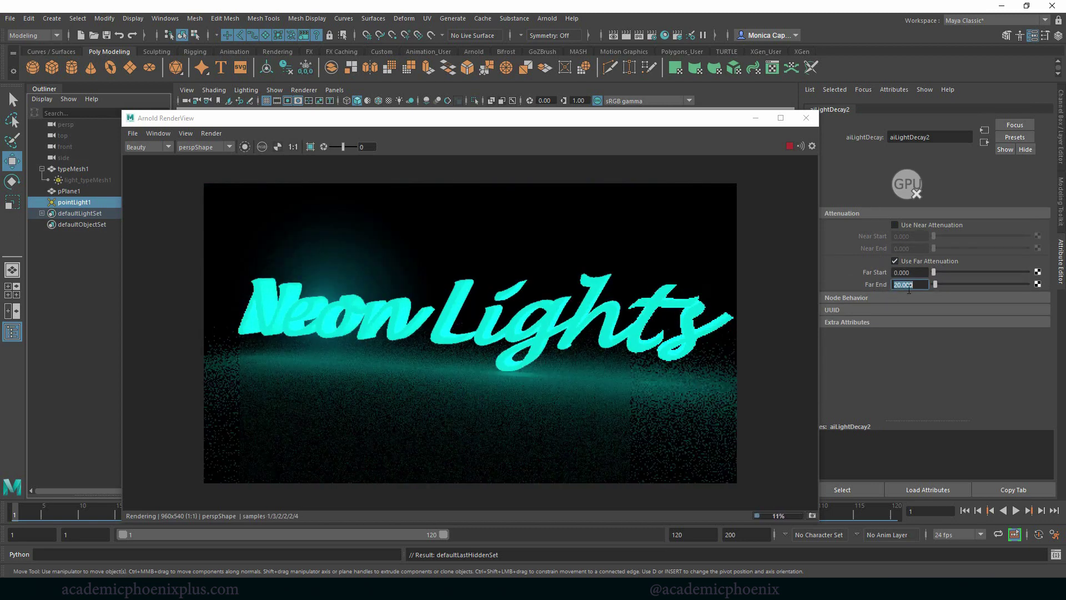
pyautogui.press('Return')
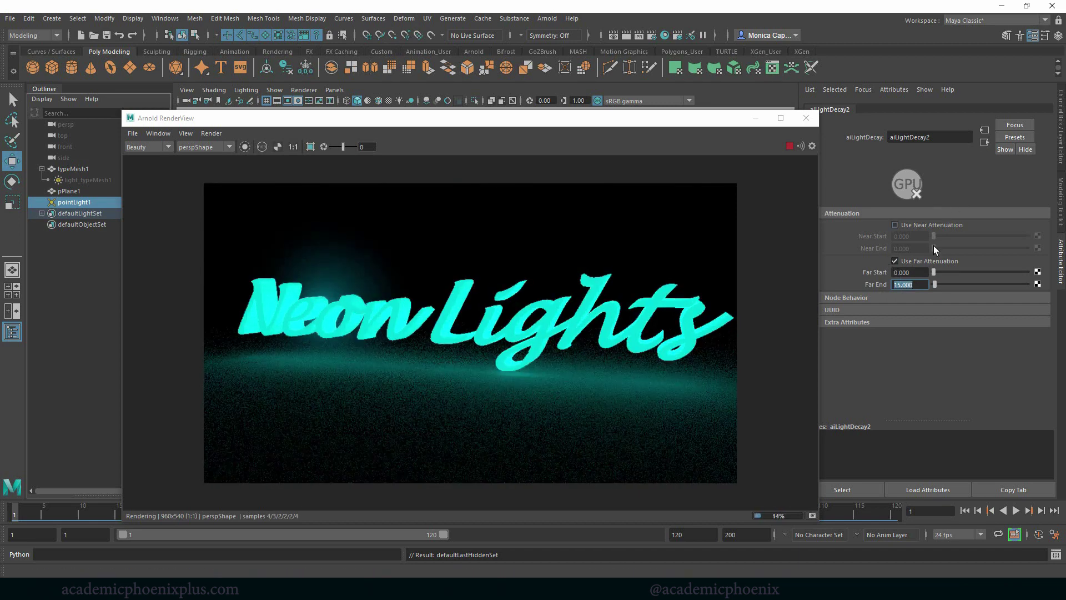
# Try a point light intensity of about 3.85, and settle on 3
pyautogui.click(97, 201)
pyautogui.scroll(6, 1000, 258)
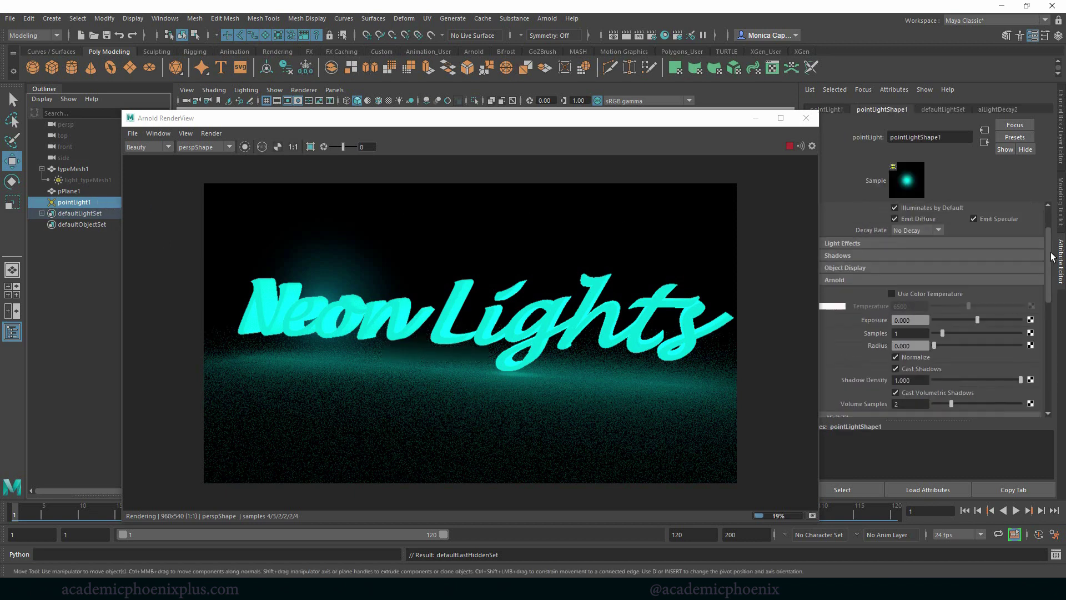
pyautogui.moveTo(964, 246); pyautogui.dragTo(956, 246)
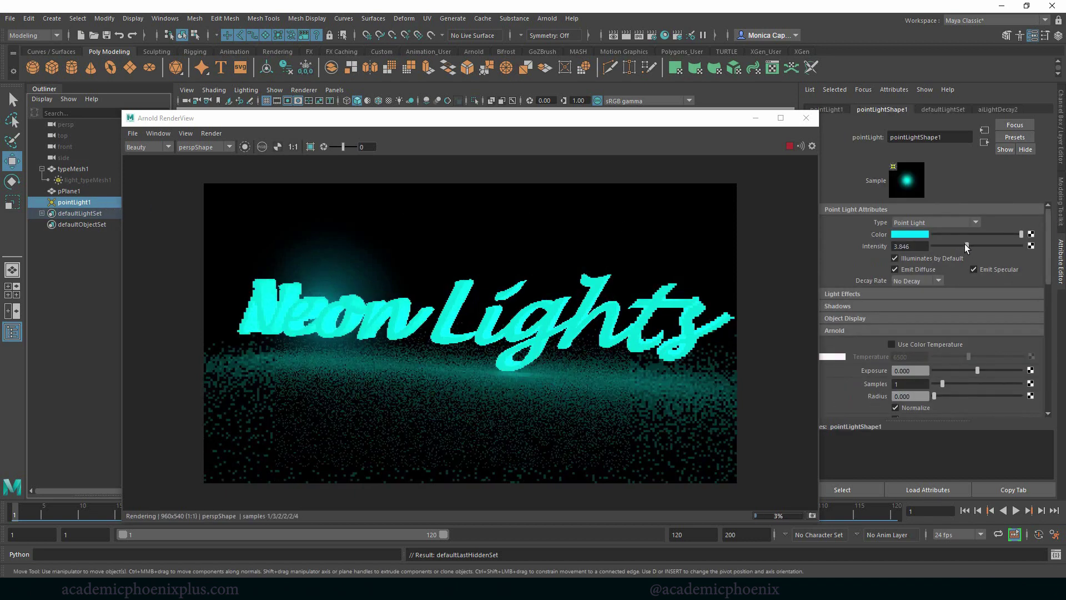
pyautogui.doubleClick(923, 246)
pyautogui.write('3')
pyautogui.press('Return')
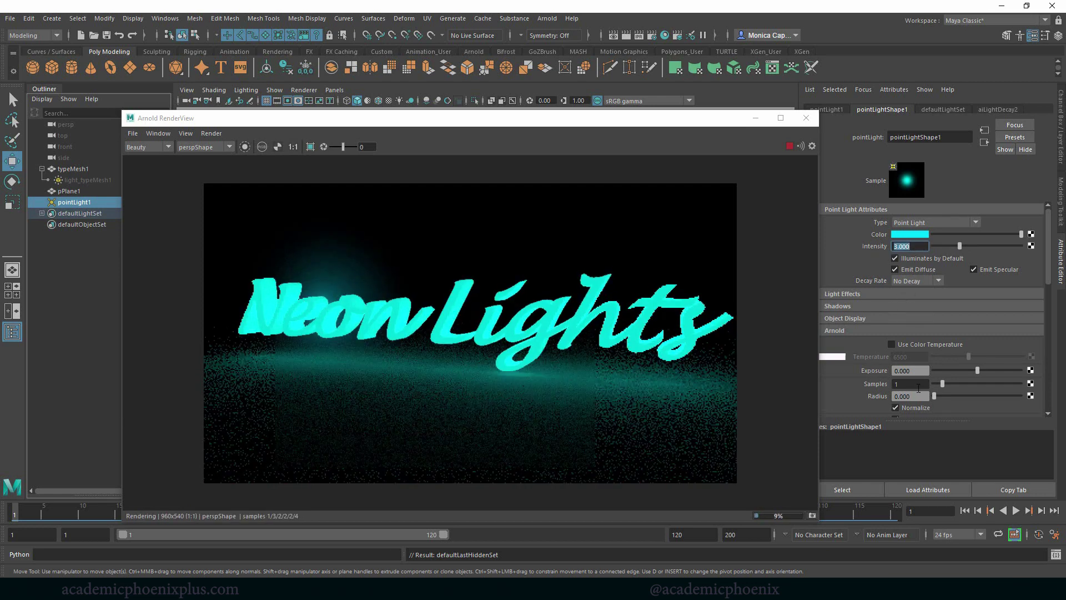
# Set the point light's Arnold Samples to 3 and its Volume Samples to 3
pyautogui.press('Tab')
pyautogui.press('Tab')
pyautogui.write('3')
pyautogui.press('Return')
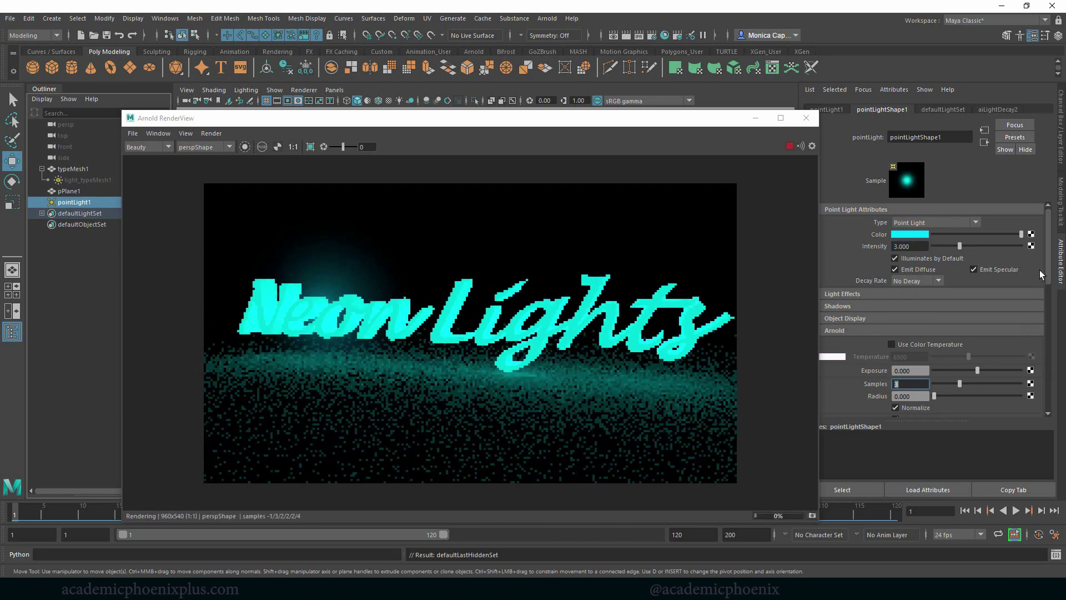
pyautogui.scroll(-5, 882, 356)
pyautogui.press('Tab')
pyautogui.press('Tab')
pyautogui.press('Tab')
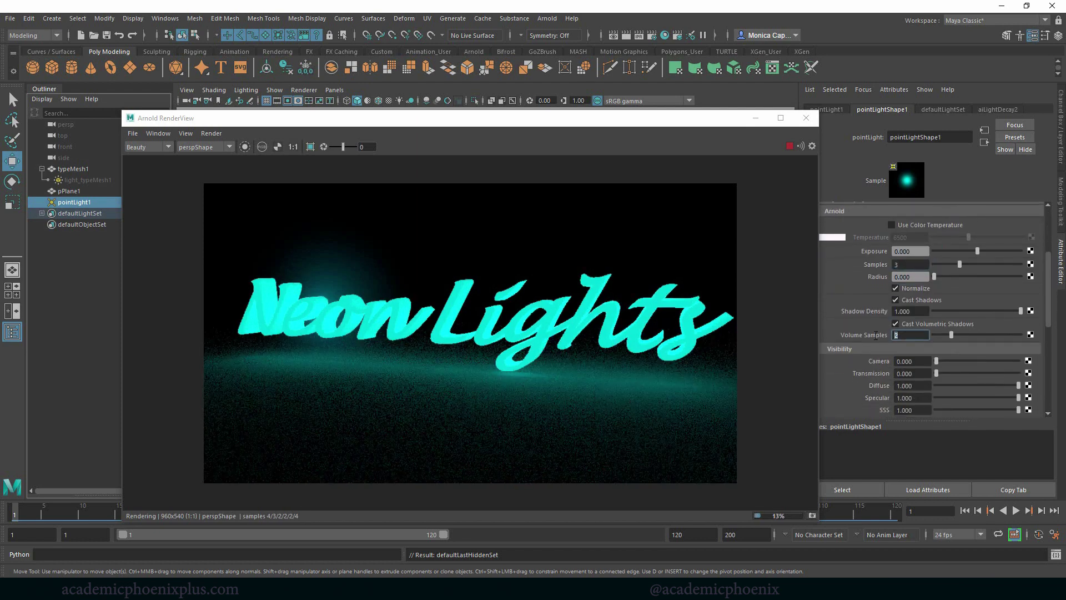
pyautogui.write('3')
pyautogui.press('Return')
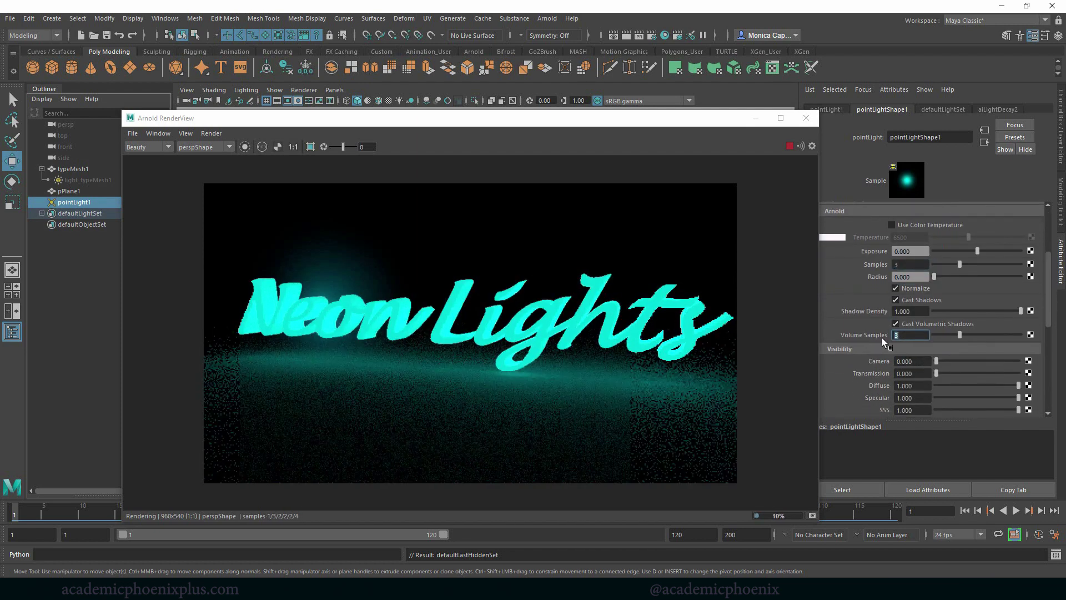
# Minimize the render view, duplicate the point light and move the copy across to the end of the word "Lights"
pyautogui.click(755, 117)
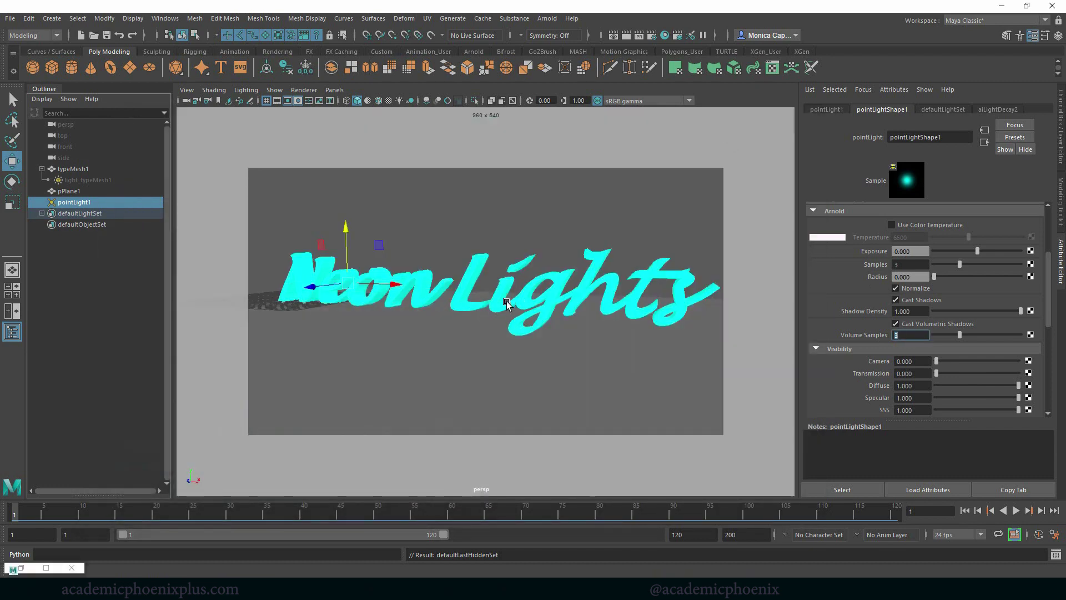
pyautogui.moveTo(390, 289); pyautogui.dragTo(675, 293)
pyautogui.hotkey('ctrl', 'd')
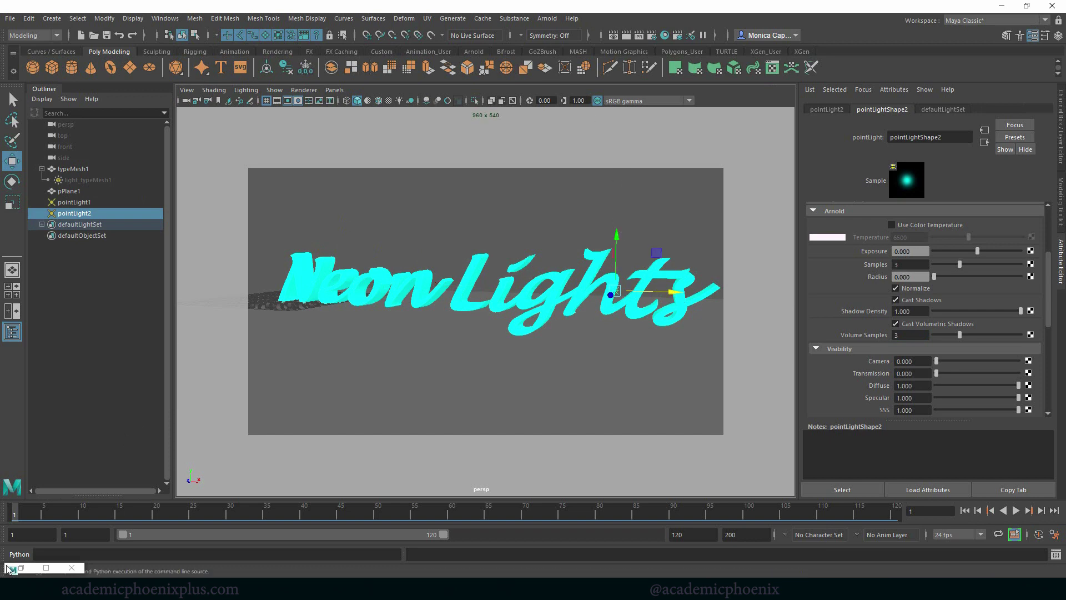
# Add a Light Decay filter to the duplicated point light in the word "Lights"
pyautogui.click(22, 568)
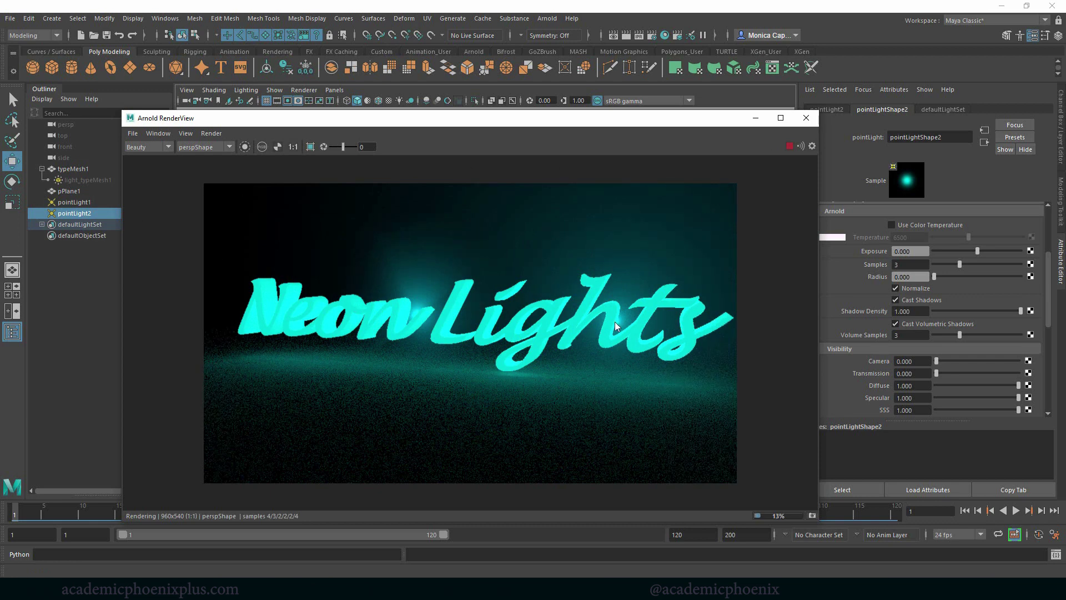
pyautogui.click(756, 118)
pyautogui.moveTo(1048, 294); pyautogui.dragTo(1048, 371)
pyautogui.click(914, 344)
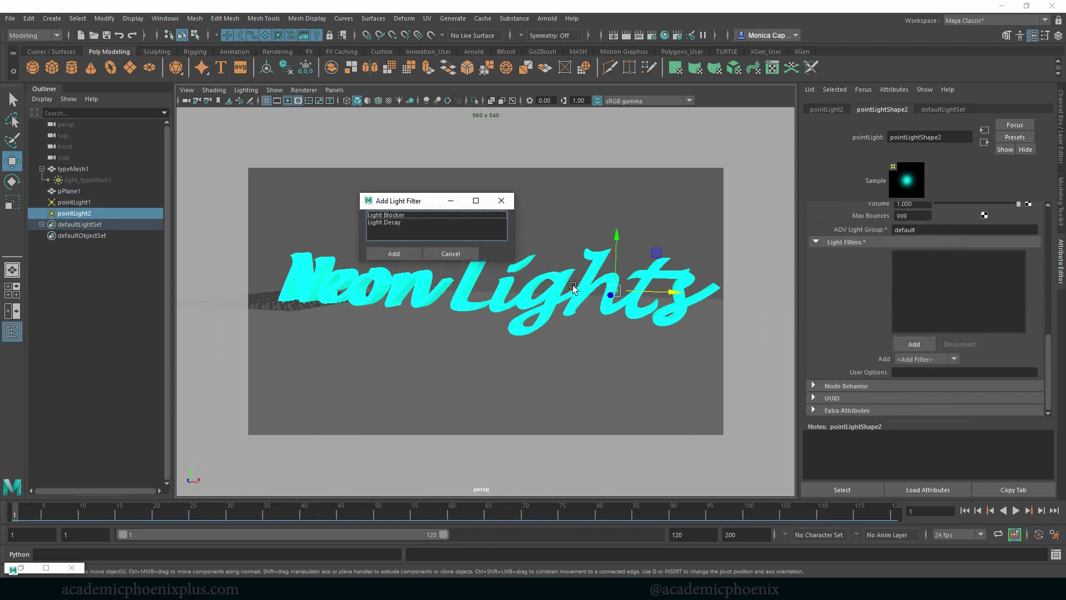
pyautogui.click(393, 222)
pyautogui.click(394, 253)
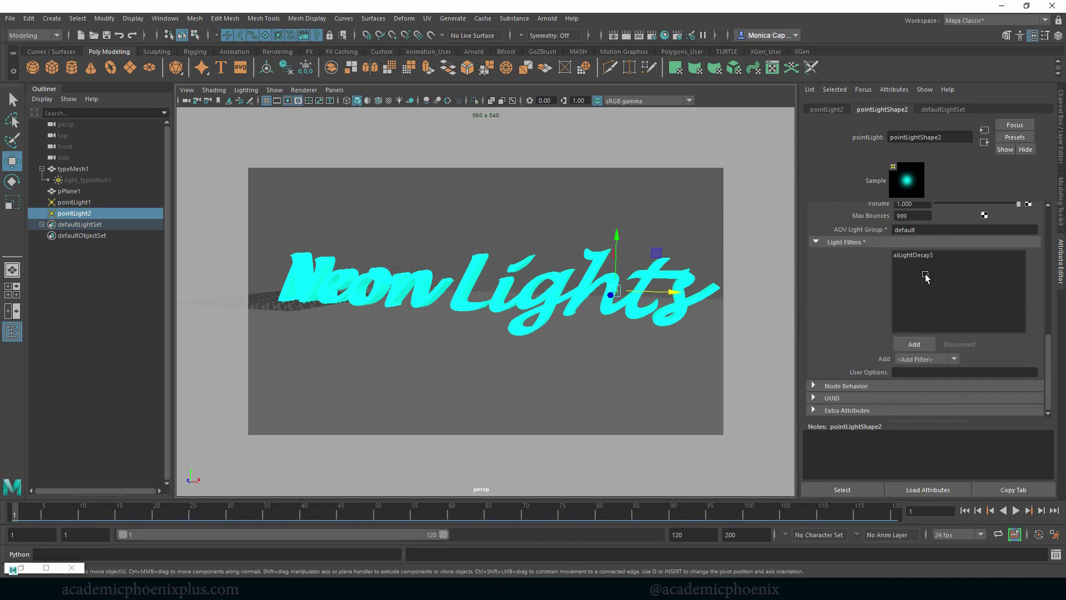
# Enable Use Far Attenuation on the duplicated point light's decay filter and set its Far End to 20
pyautogui.click(916, 255)
pyautogui.doubleClick(916, 256)
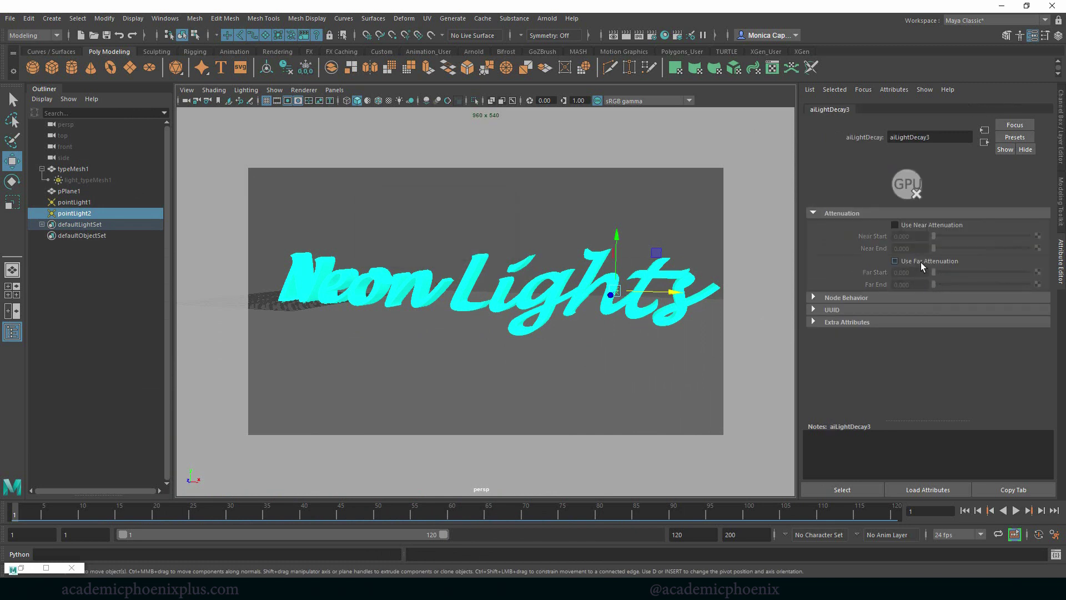
pyautogui.click(921, 262)
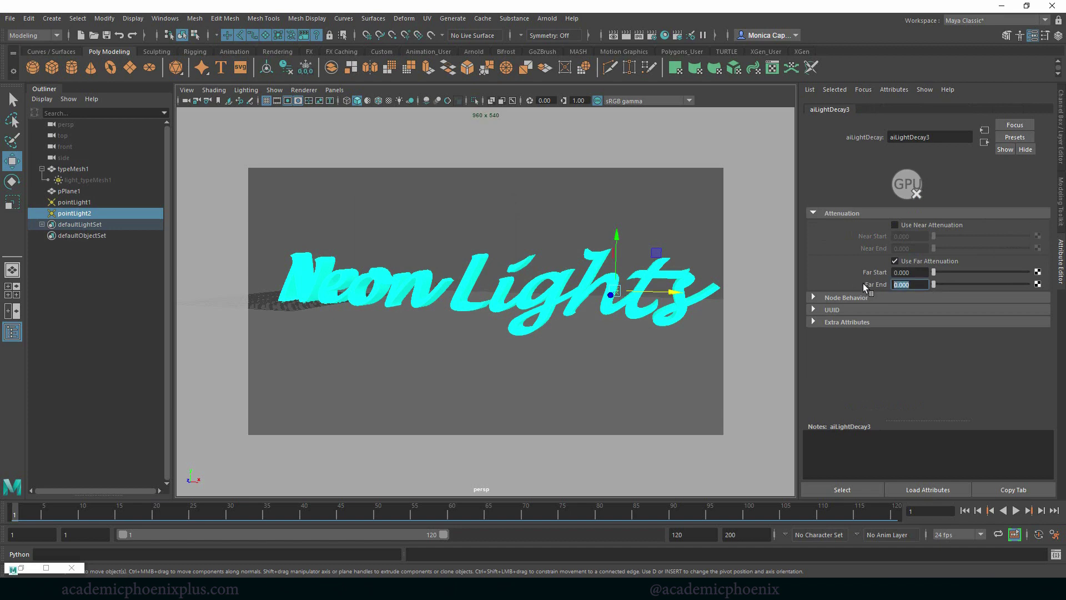
# Restore the Arnold render view and limit rendering to a crop region around the end of the word "Lights"
pyautogui.click(21, 568)
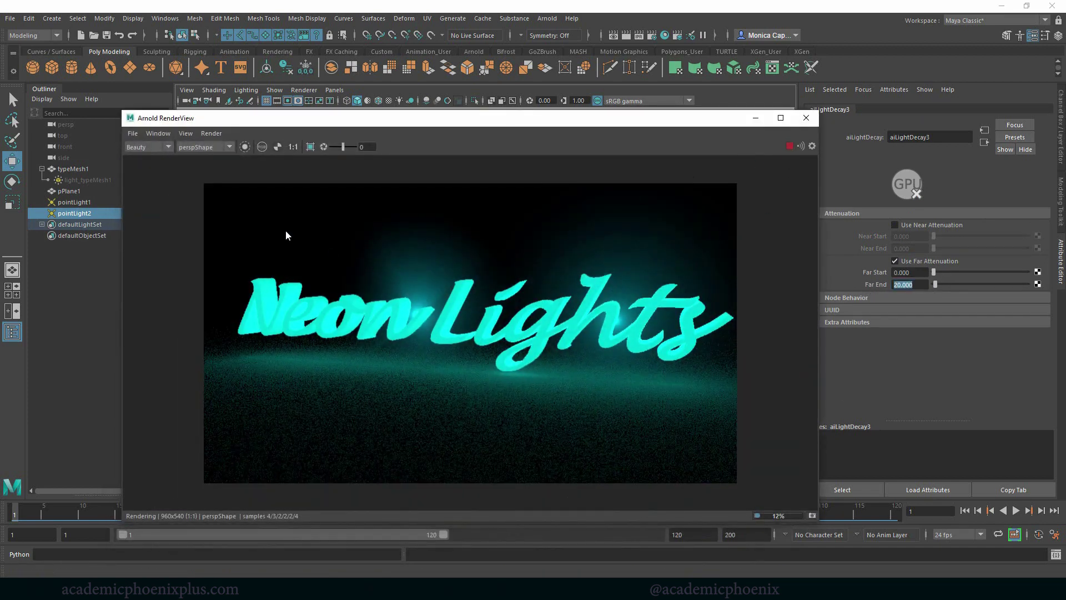
pyautogui.click(311, 146)
pyautogui.moveTo(534, 240); pyautogui.dragTo(685, 392)
# Enable Use Near Attenuation on the decay filter, try Near End values including 3 and 1, settle on 2, and turn off the crop region
pyautogui.click(924, 225)
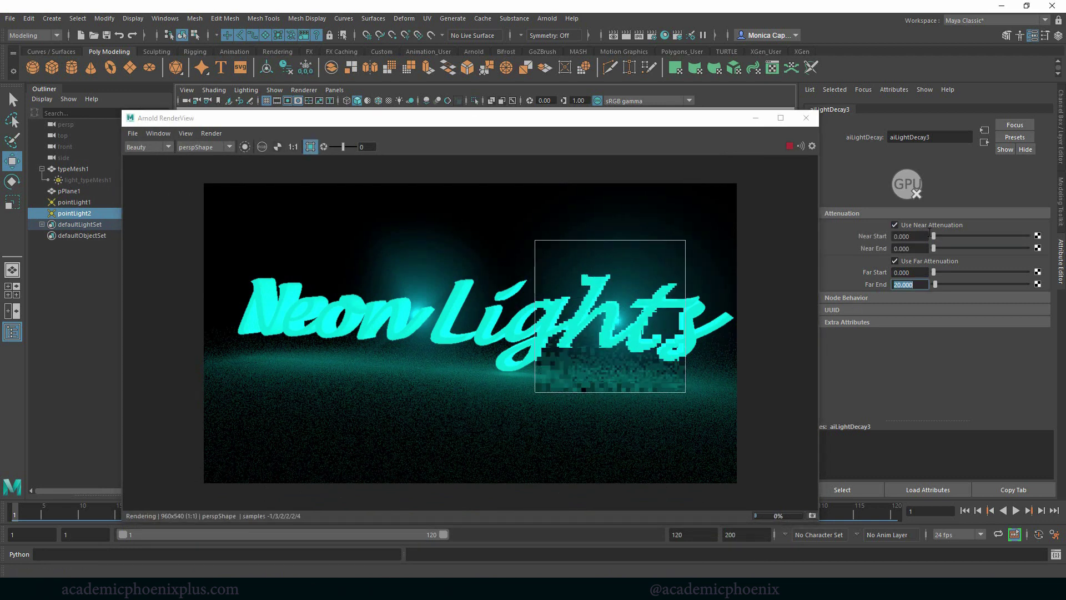
pyautogui.moveTo(938, 244); pyautogui.dragTo(935, 248)
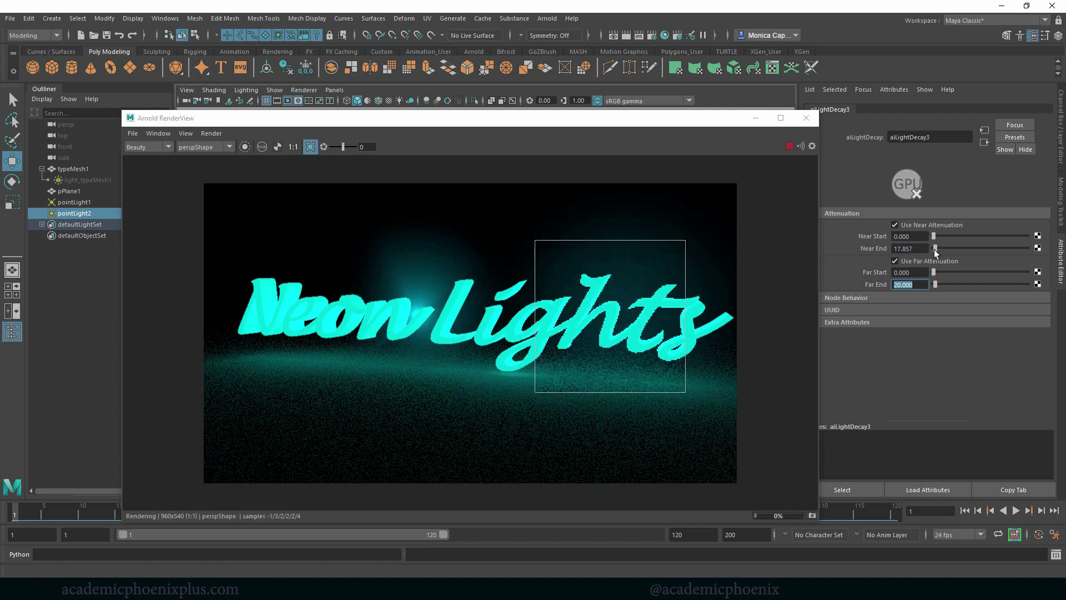
pyautogui.click(921, 248)
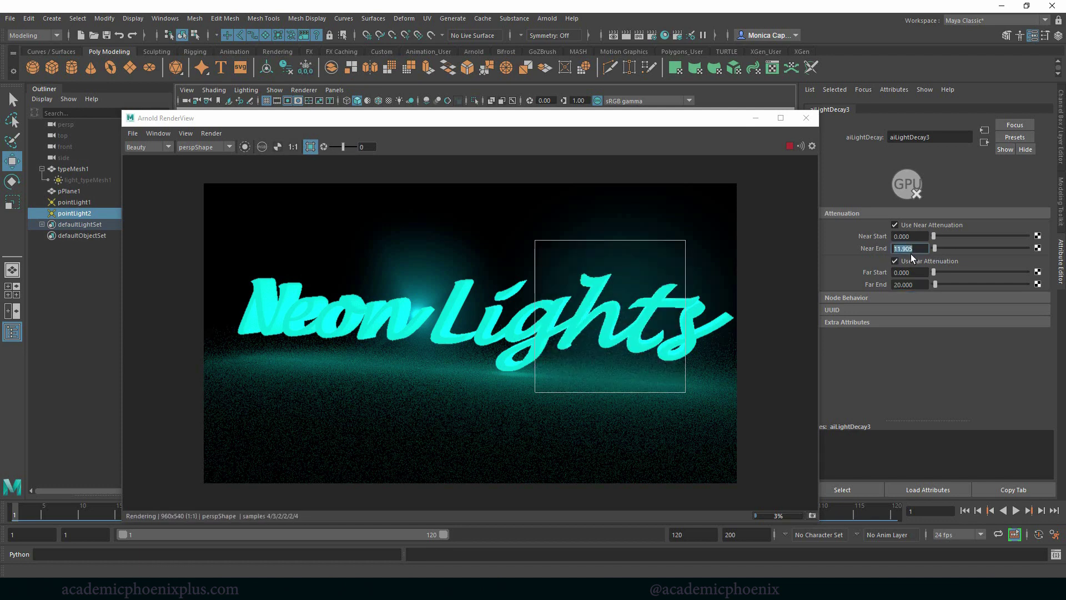
pyautogui.write('3')
pyautogui.press('Return')
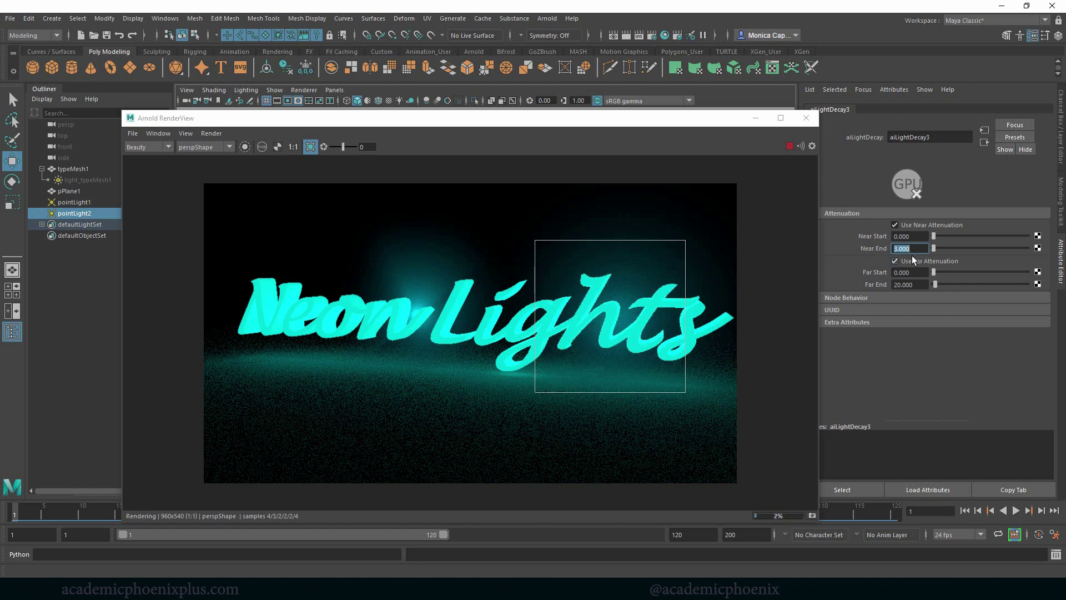
pyautogui.write('2')
pyautogui.press('Return')
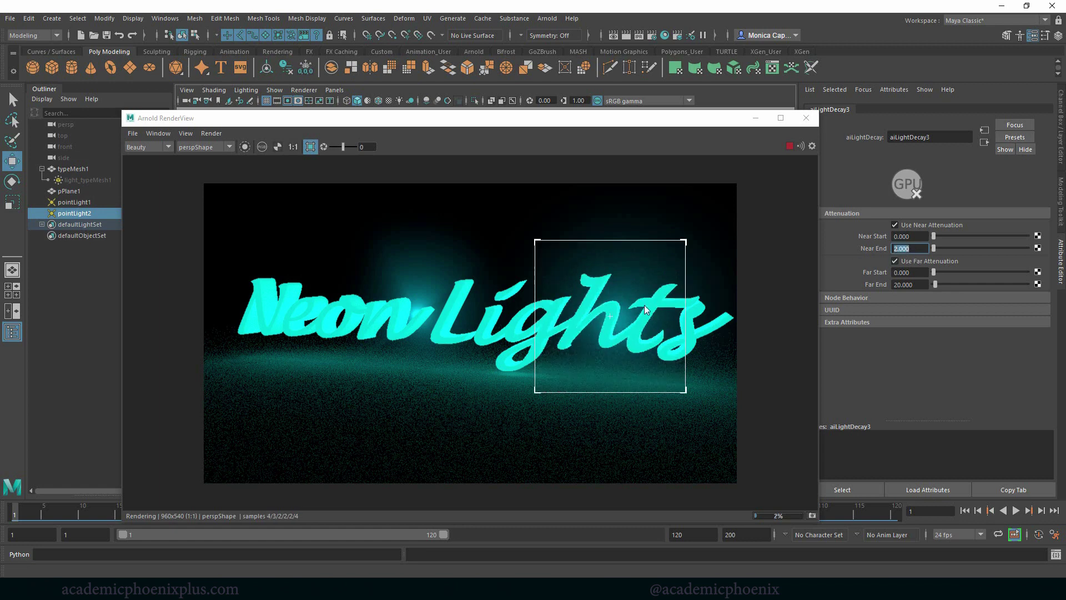
pyautogui.write('1')
pyautogui.press('Return')
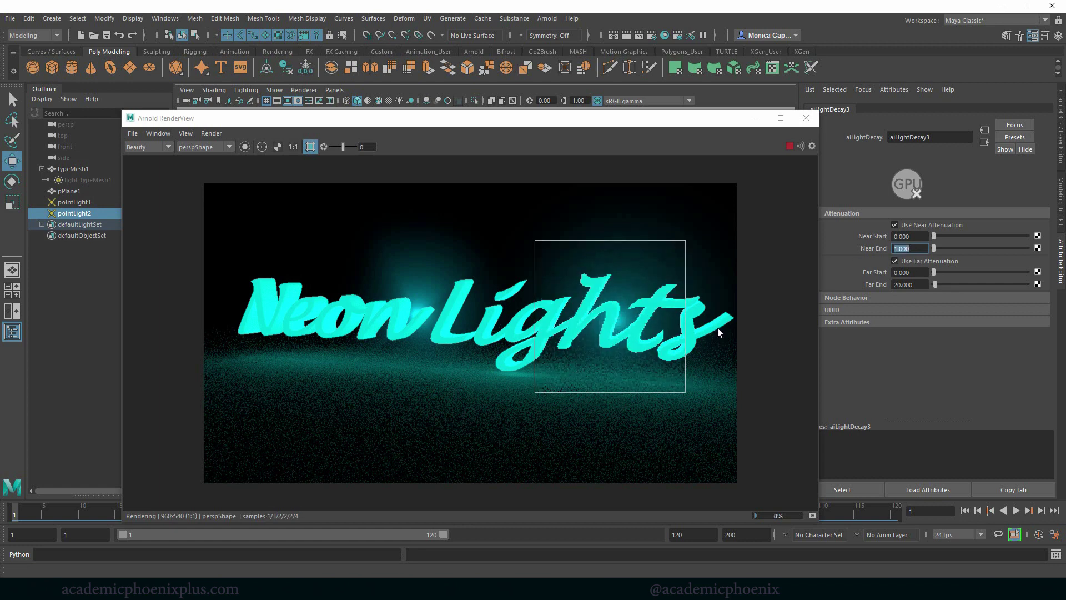
pyautogui.press('Return')
pyautogui.click(310, 146)
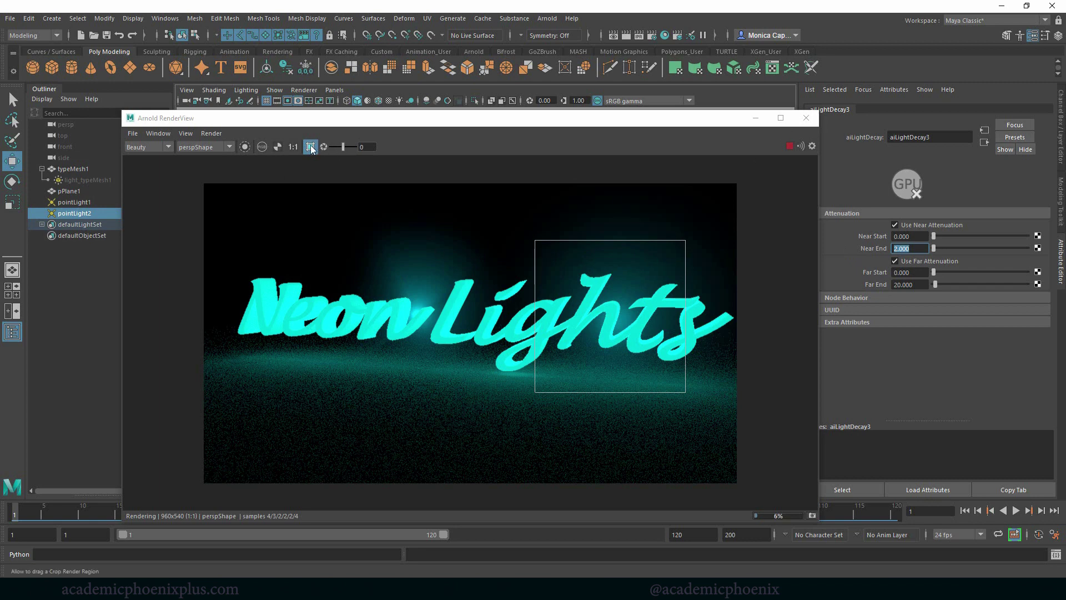
# Set Near End to 2 on the first point light's decay filter
pyautogui.click(73, 202)
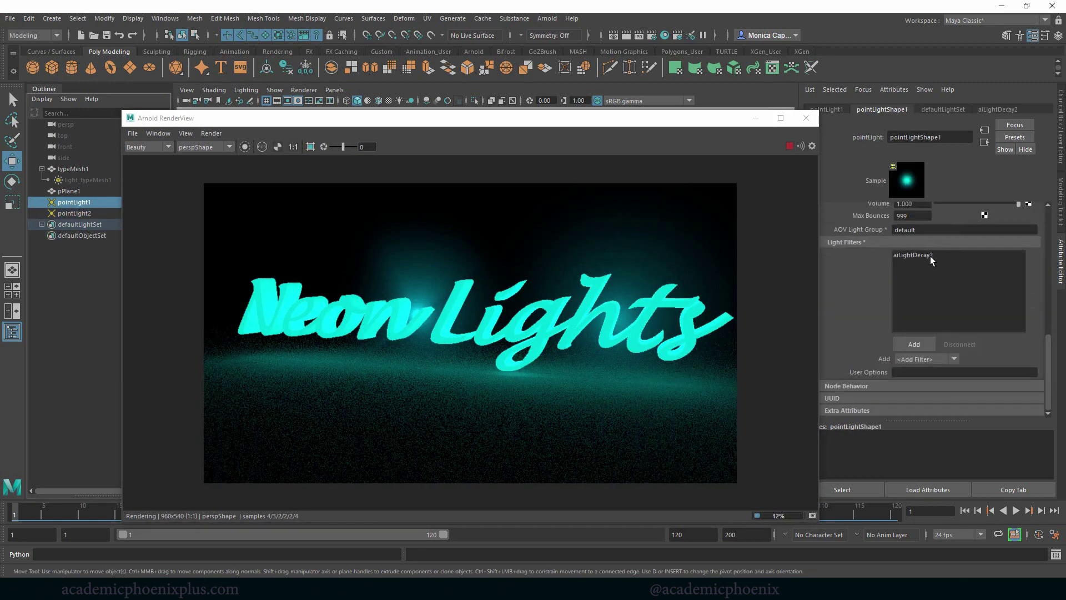
pyautogui.click(931, 256)
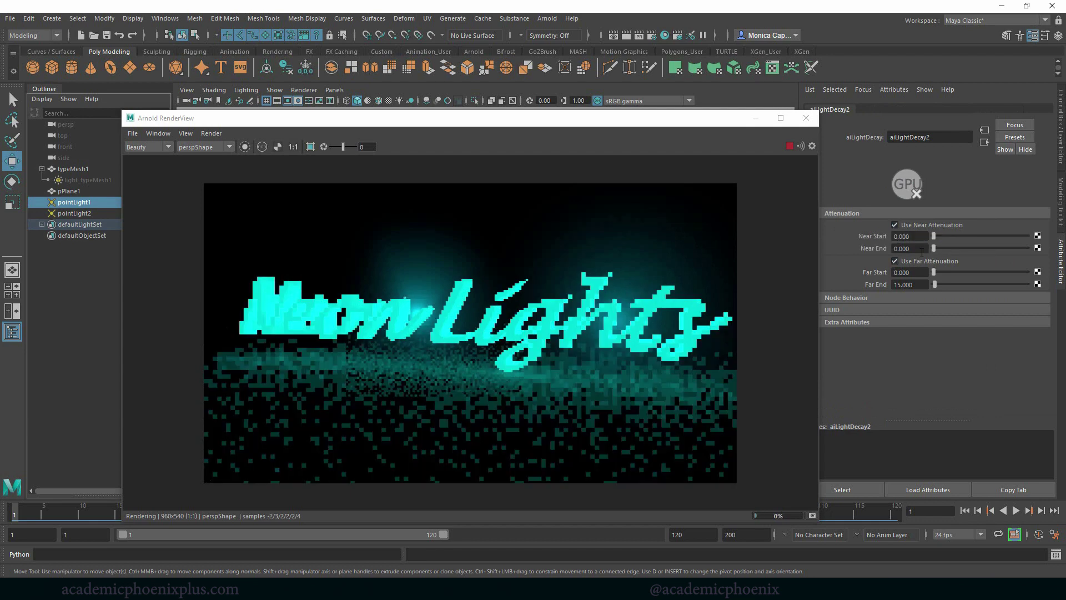
pyautogui.doubleClick(905, 248)
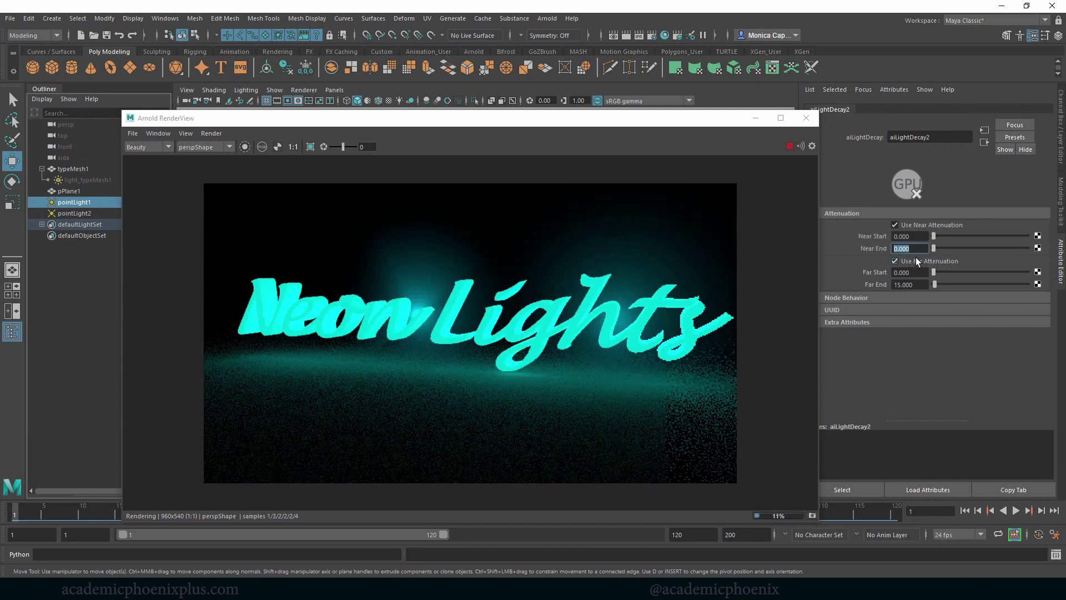
pyautogui.write('2')
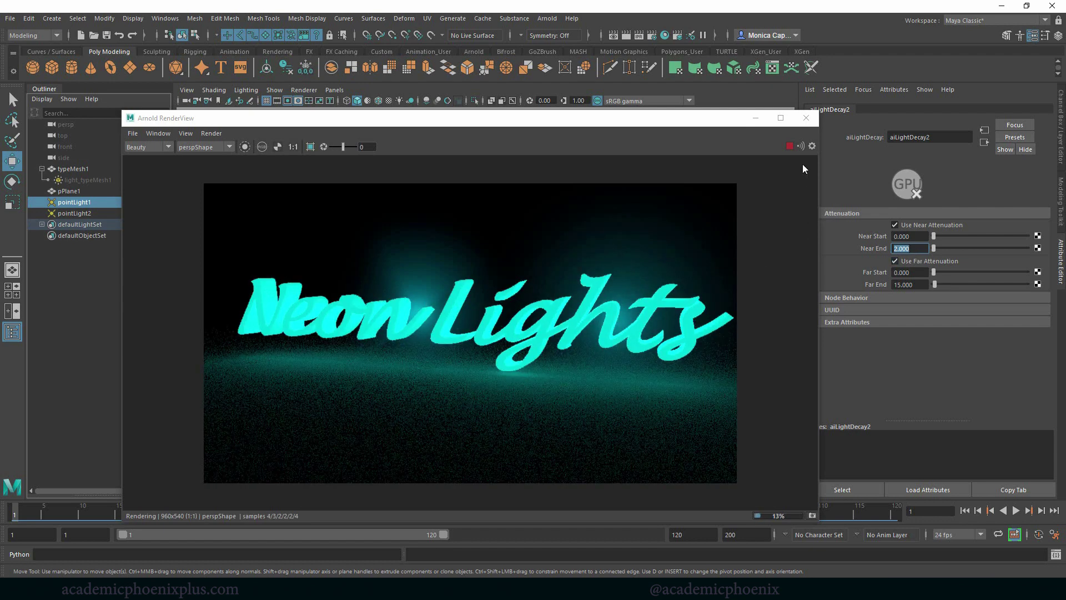
# Stop the Arnold render, unhide the text's mesh light, and restart the render
pyautogui.click(789, 145)
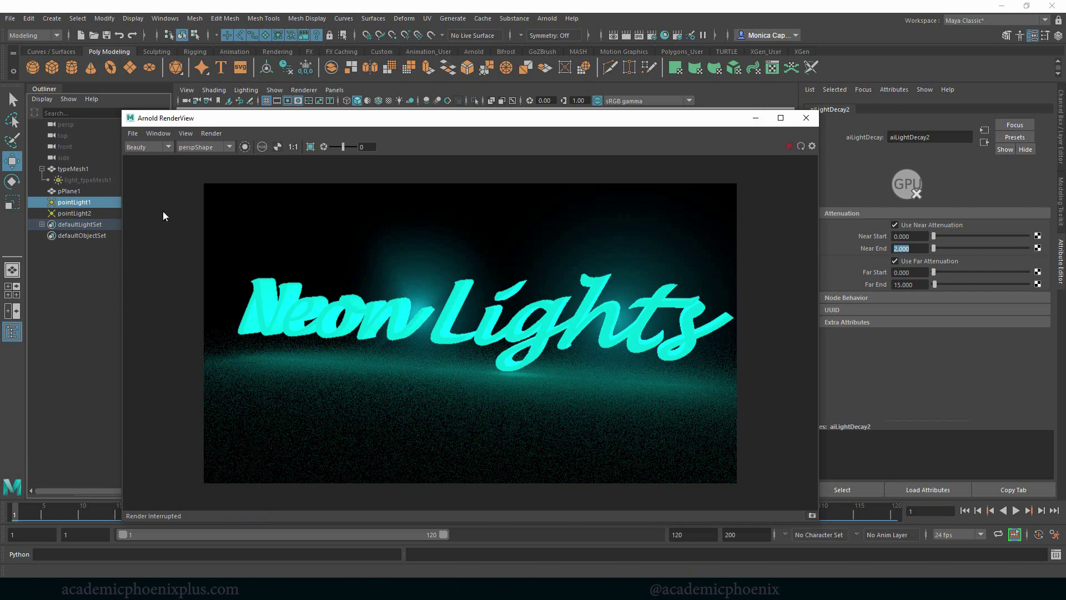
pyautogui.click(88, 180)
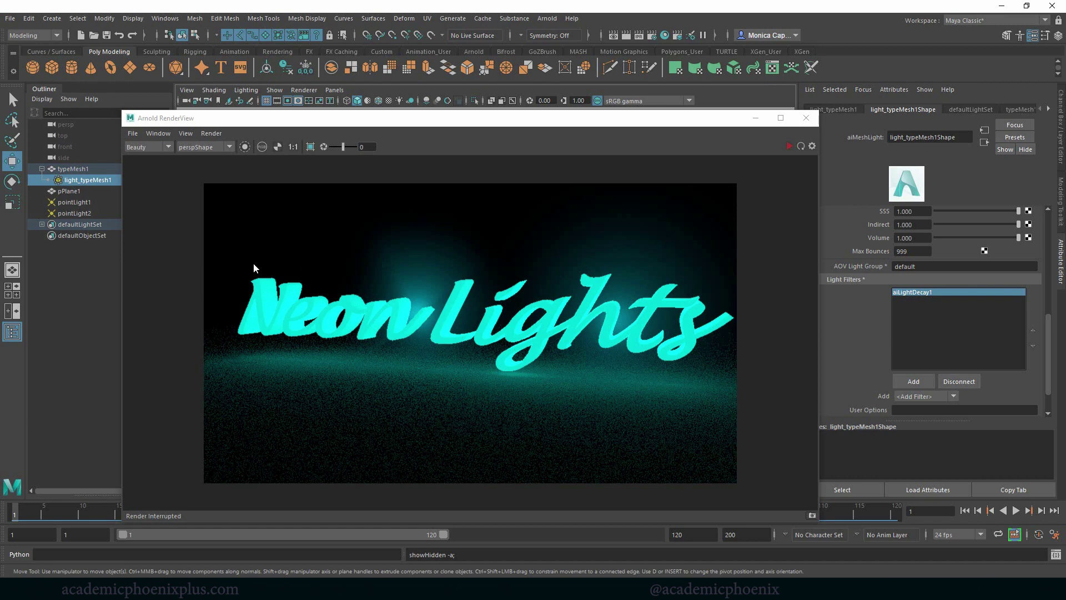
pyautogui.moveTo(84, 181); pyautogui.dragTo(100, 180, button='middle')
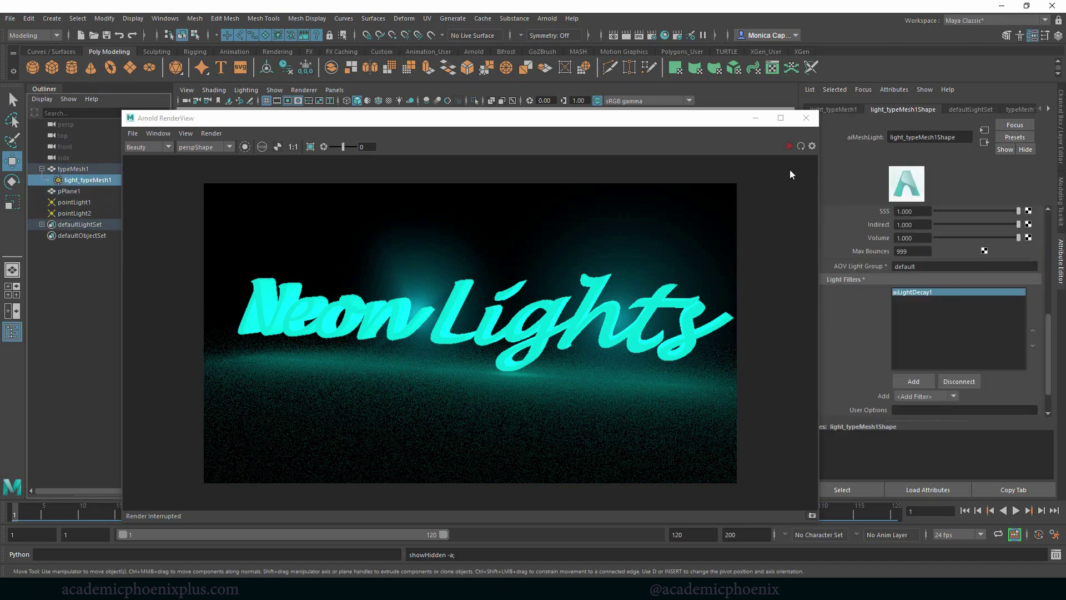
pyautogui.click(788, 147)
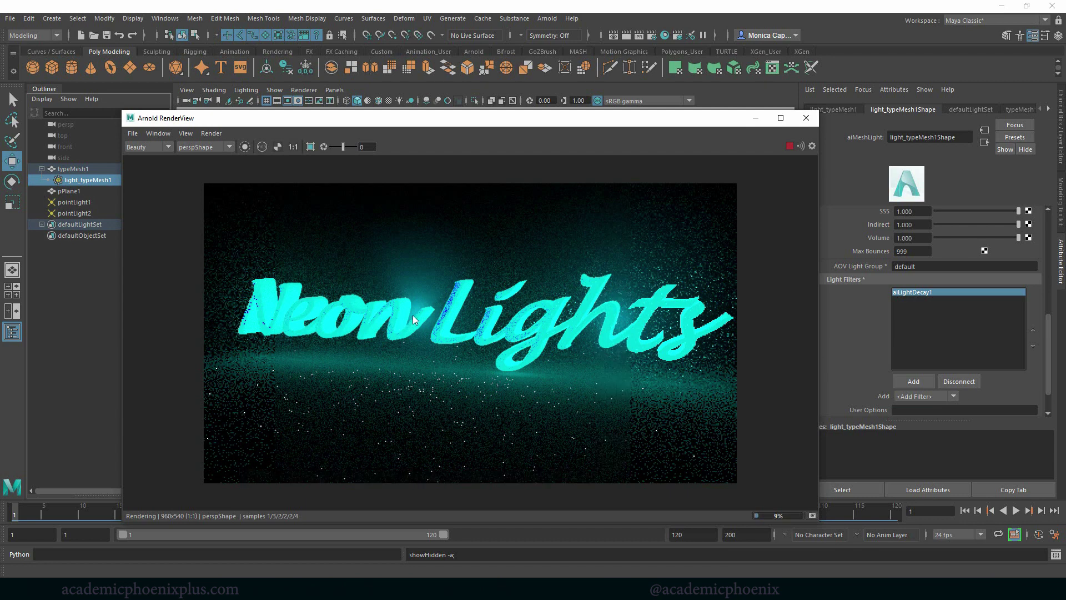
# Minimize the render view, duplicate the second point light and move the copy to the beginning of the word "Neon"
pyautogui.click(756, 118)
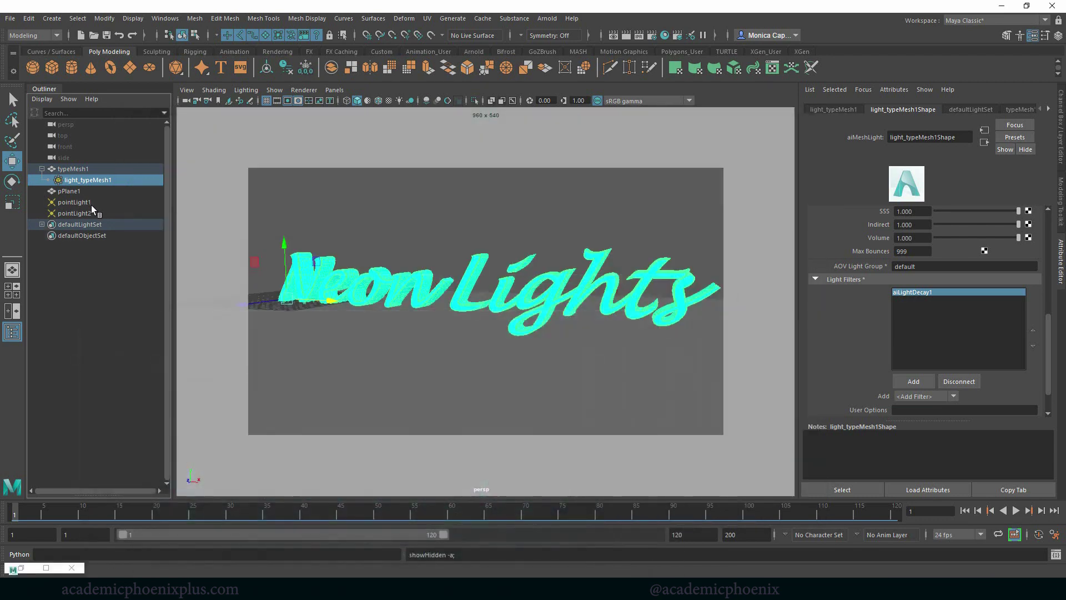
pyautogui.click(100, 213)
pyautogui.hotkey('ctrl', 'd')
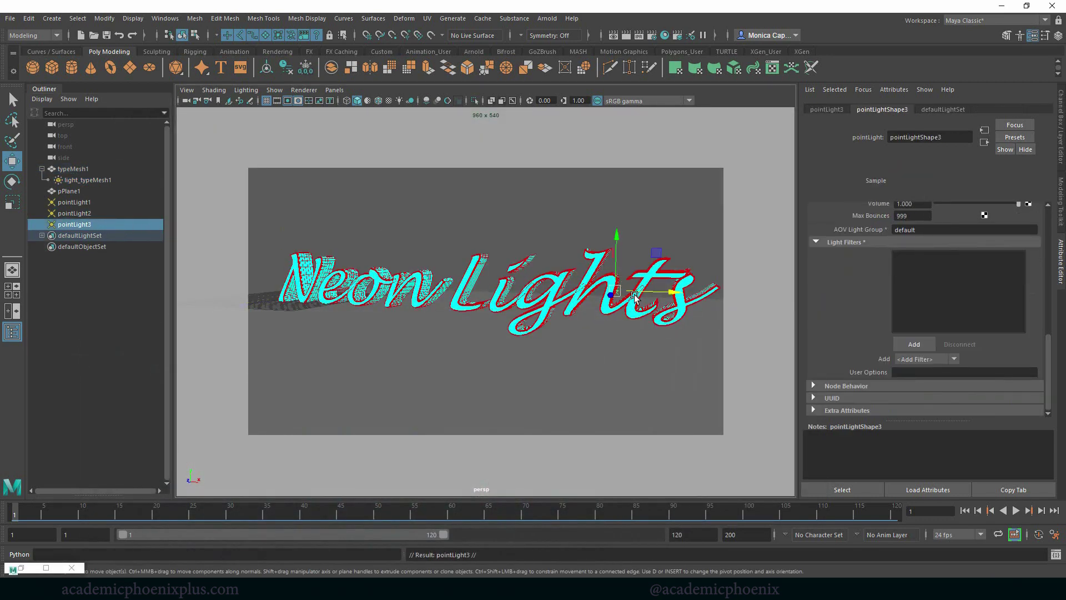
pyautogui.moveTo(672, 292); pyautogui.dragTo(422, 293)
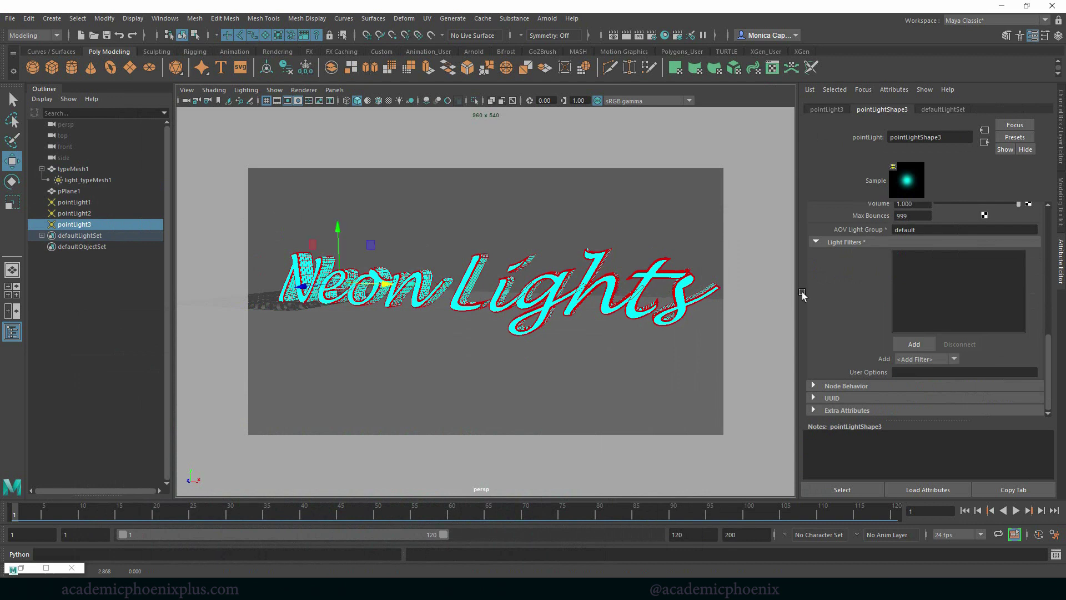
# Add a Light Decay filter to the third point light, enabling near and far attenuation with Near End 2 and Far End 15
pyautogui.click(914, 344)
pyautogui.doubleClick(414, 223)
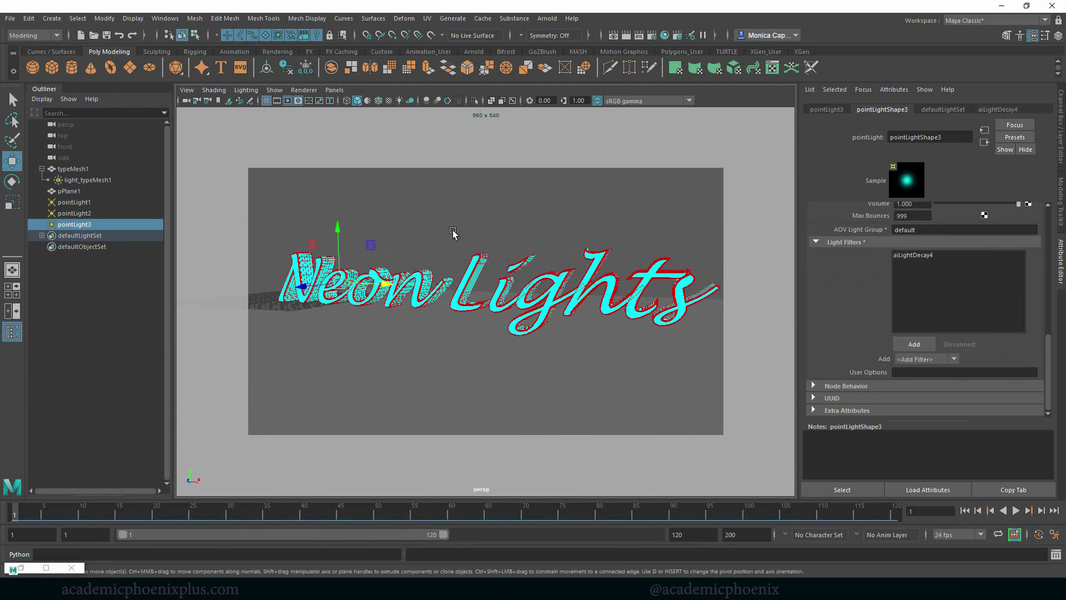
pyautogui.doubleClick(916, 256)
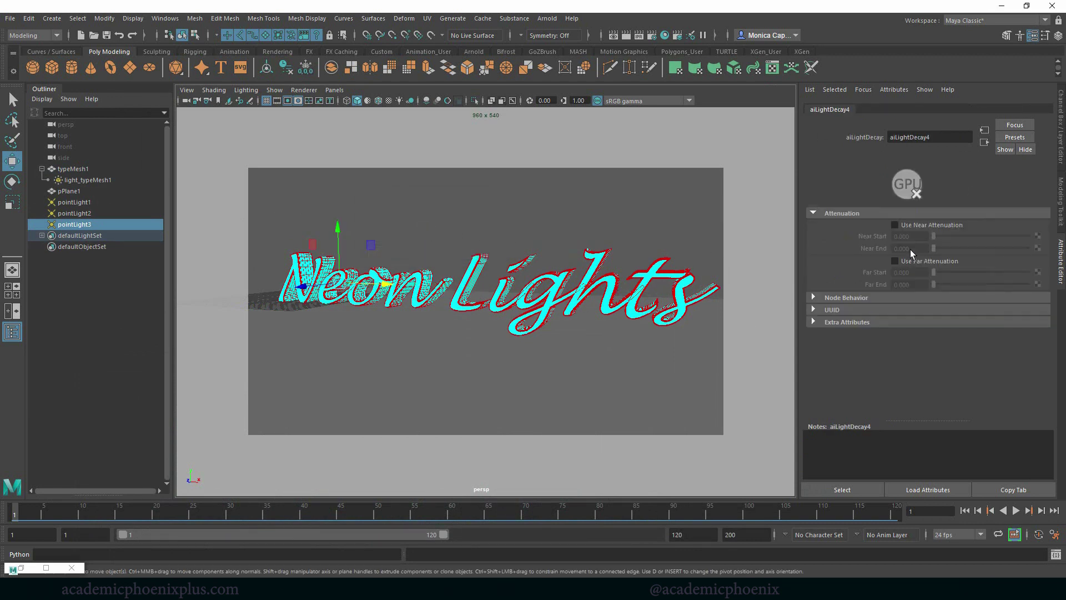
pyautogui.click(924, 224)
pyautogui.click(921, 248)
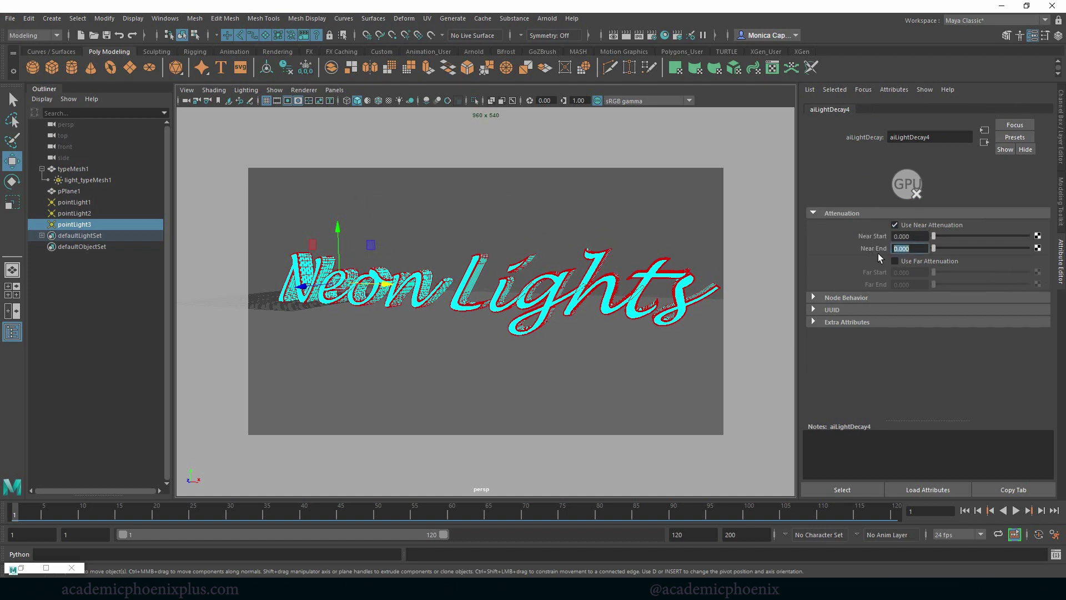
pyautogui.write('2')
pyautogui.click(931, 262)
pyautogui.click(909, 284)
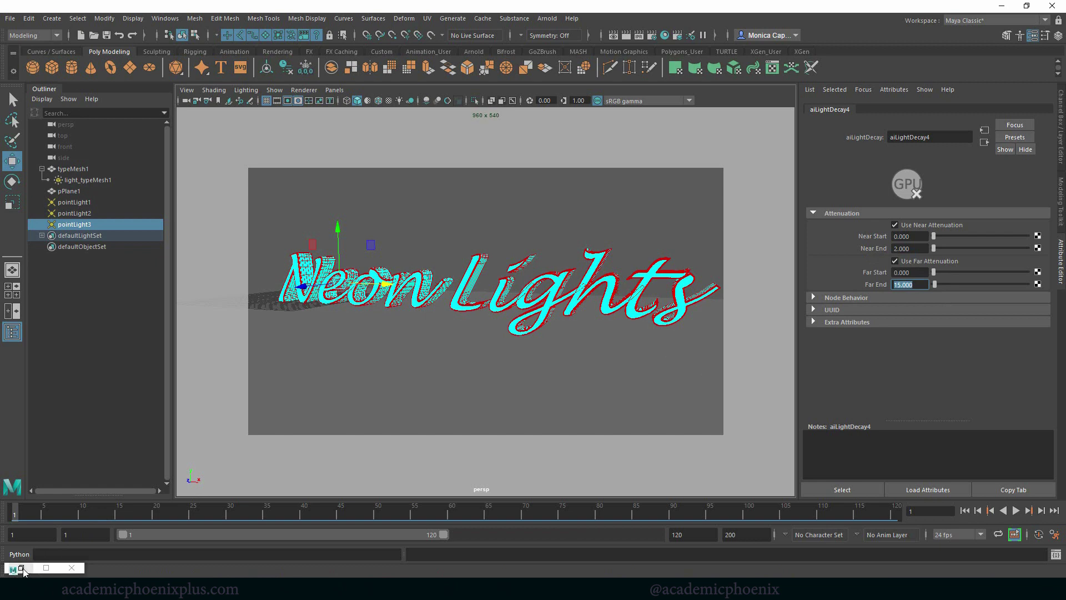
# Restart the Arnold render with its window moved aside, and reposition the first point light along the text
pyautogui.click(22, 569)
pyautogui.click(788, 147)
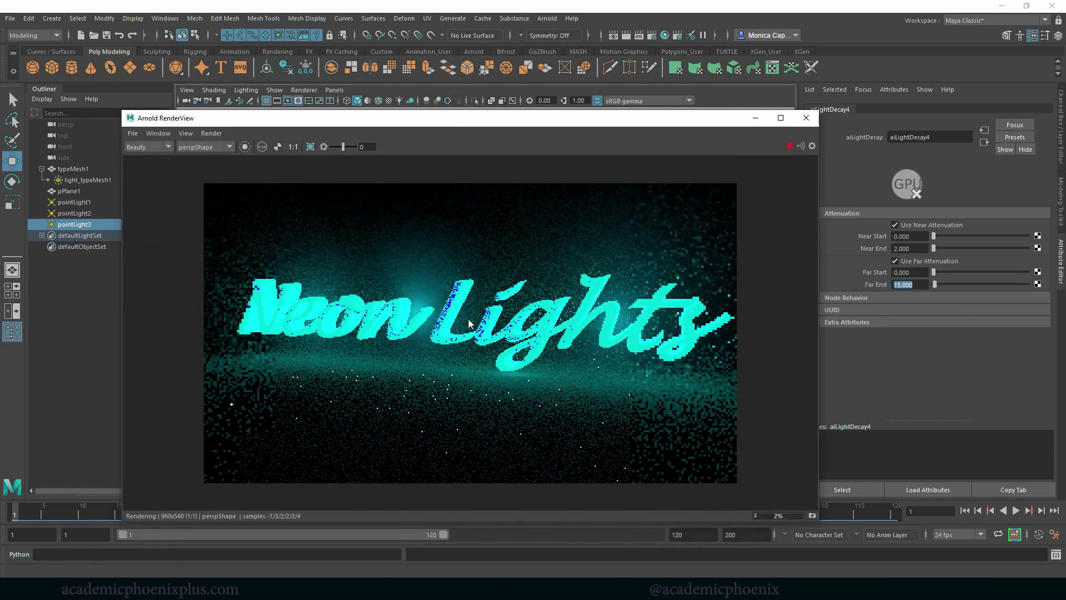
pyautogui.moveTo(638, 122); pyautogui.dragTo(997, 133)
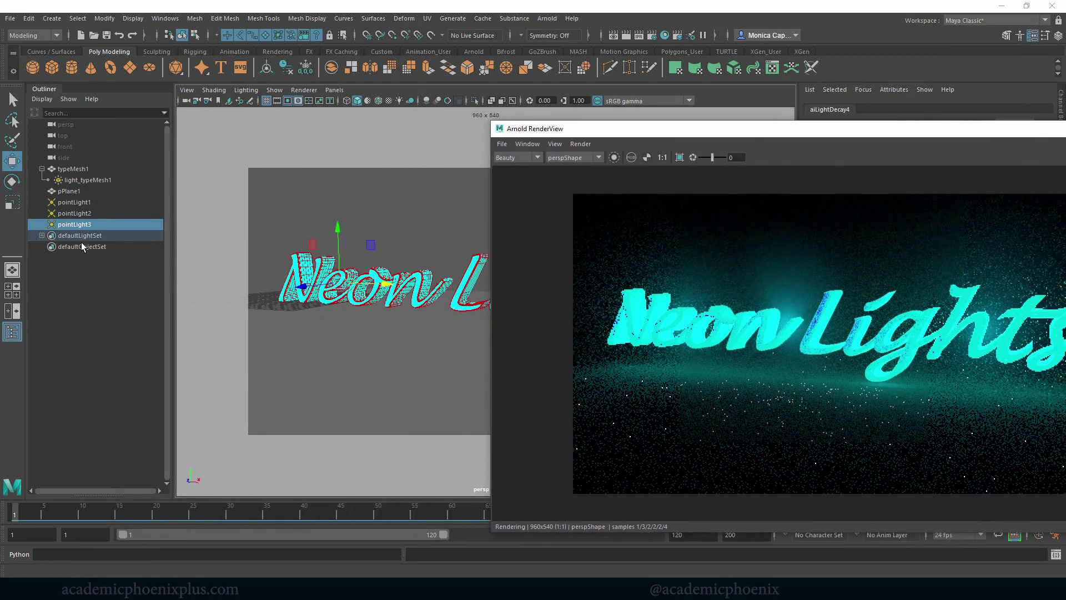
pyautogui.click(74, 202)
pyautogui.moveTo(374, 271); pyautogui.dragTo(469, 286, button='middle')
# Select the strip of ground-plane faces running behind the text and extrude it upward into a back wall
pyautogui.click(82, 168)
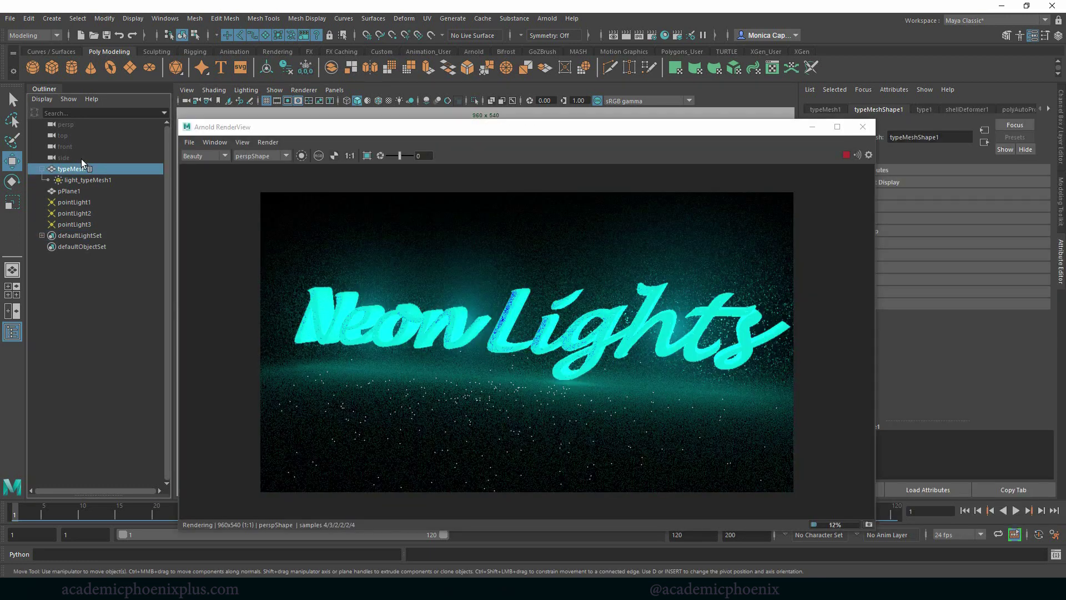
pyautogui.click(812, 127)
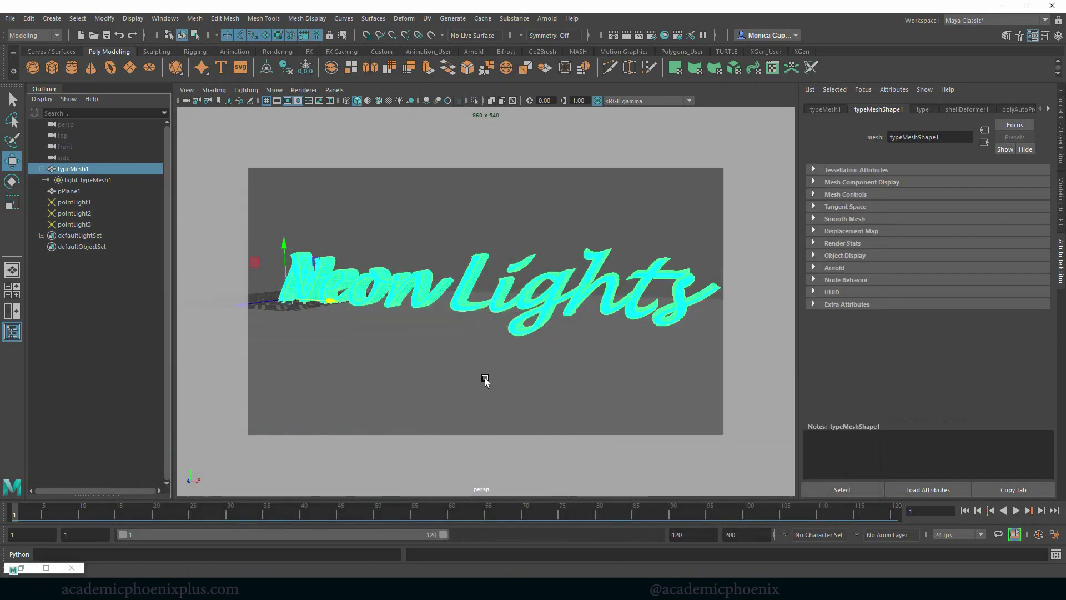
pyautogui.click(491, 371)
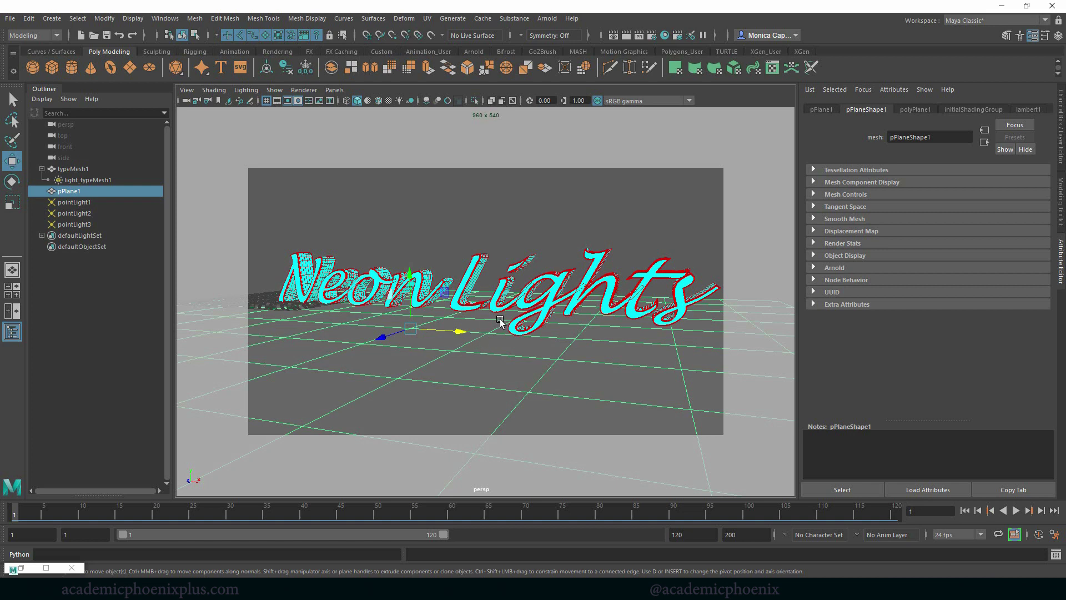
pyautogui.keyDown('alt'); pyautogui.moveTo(609, 274); pyautogui.dragTo(406, 345); pyautogui.keyUp('alt')
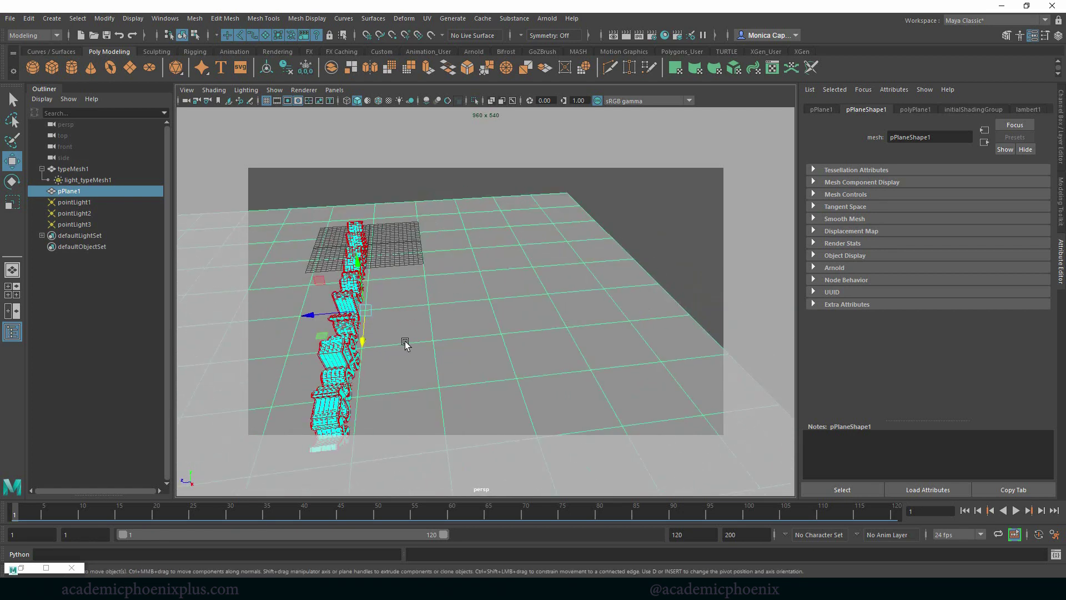
pyautogui.moveTo(467, 283); pyautogui.dragTo(460, 309, button='right')
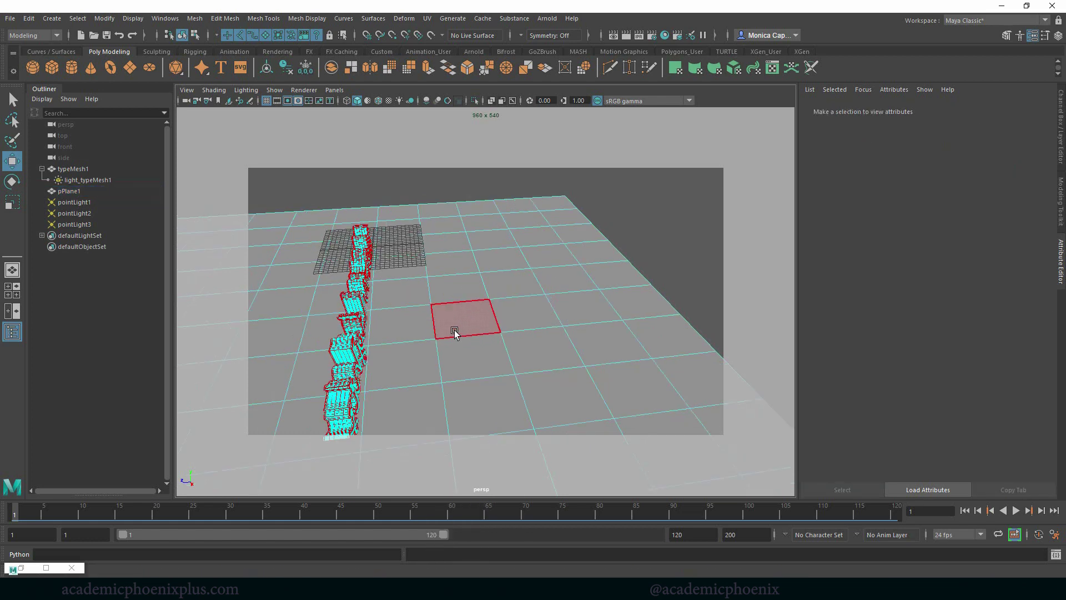
pyautogui.keyDown('alt'); pyautogui.moveTo(452, 328); pyautogui.dragTo(438, 302); pyautogui.keyUp('alt')
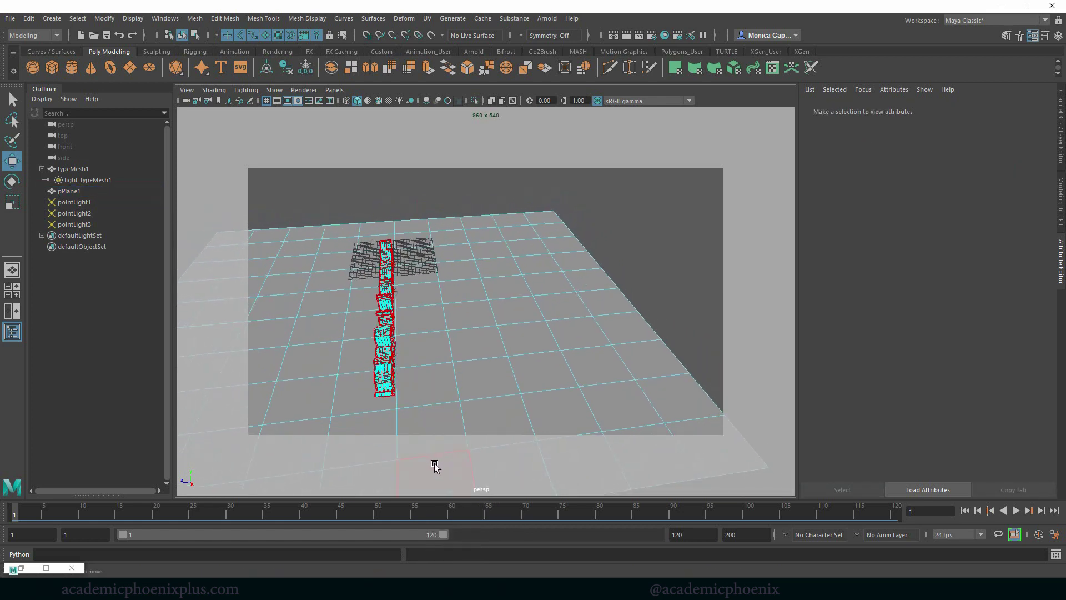
pyautogui.click(436, 463)
pyautogui.keyDown('shift'); pyautogui.doubleClick(404, 224); pyautogui.keyUp('shift')
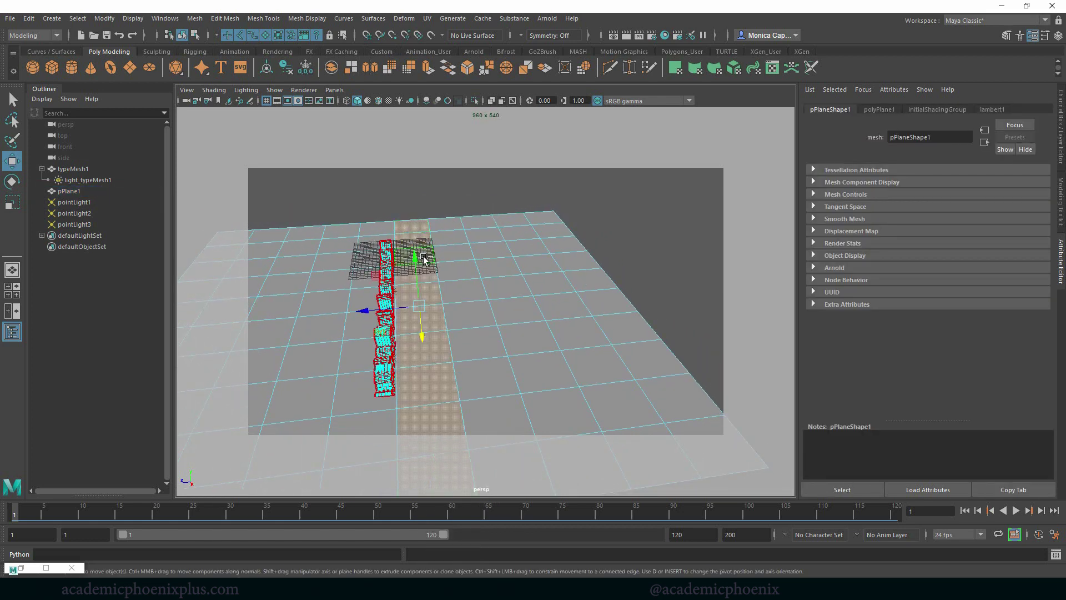
pyautogui.hotkey('ctrl', 'e')
pyautogui.moveTo(410, 188); pyautogui.dragTo(395, 119)
# Return to object mode, move the neon text forward from the back wall, and undo the extra move made with the plane also selected
pyautogui.keyDown('alt'); pyautogui.moveTo(399, 233); pyautogui.dragTo(344, 253); pyautogui.keyUp('alt')
pyautogui.moveTo(395, 282); pyautogui.dragTo(445, 267, button='right')
pyautogui.click(325, 289)
pyautogui.press('w')
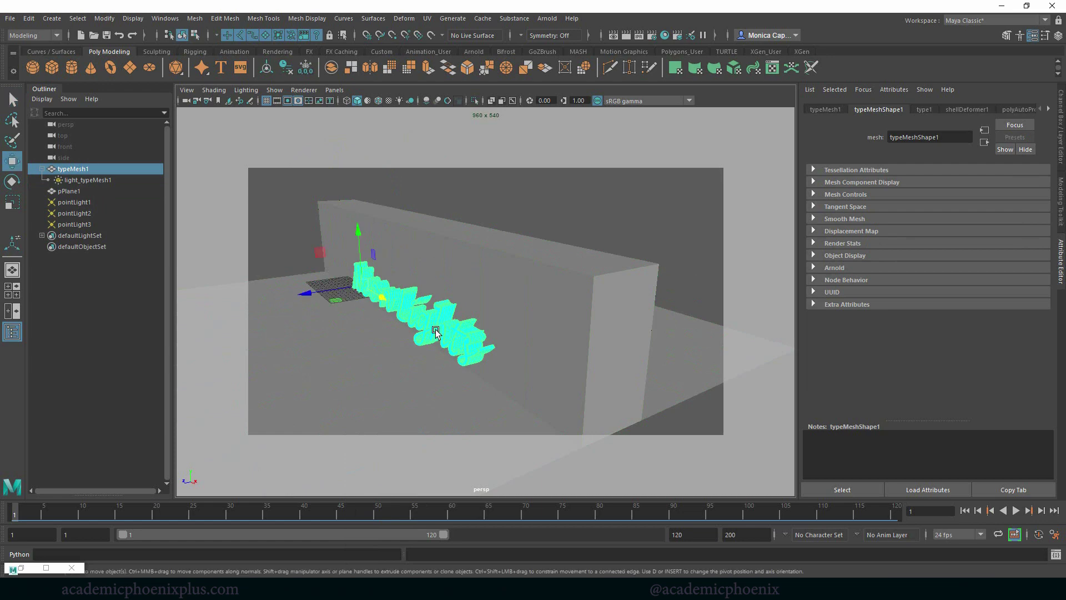
pyautogui.keyDown('alt'); pyautogui.moveTo(307, 291); pyautogui.dragTo(494, 315); pyautogui.keyUp('alt')
pyautogui.keyDown('alt'); pyautogui.moveTo(517, 277); pyautogui.dragTo(550, 252); pyautogui.keyUp('alt')
pyautogui.moveTo(549, 251); pyautogui.dragTo(578, 247, button='right')
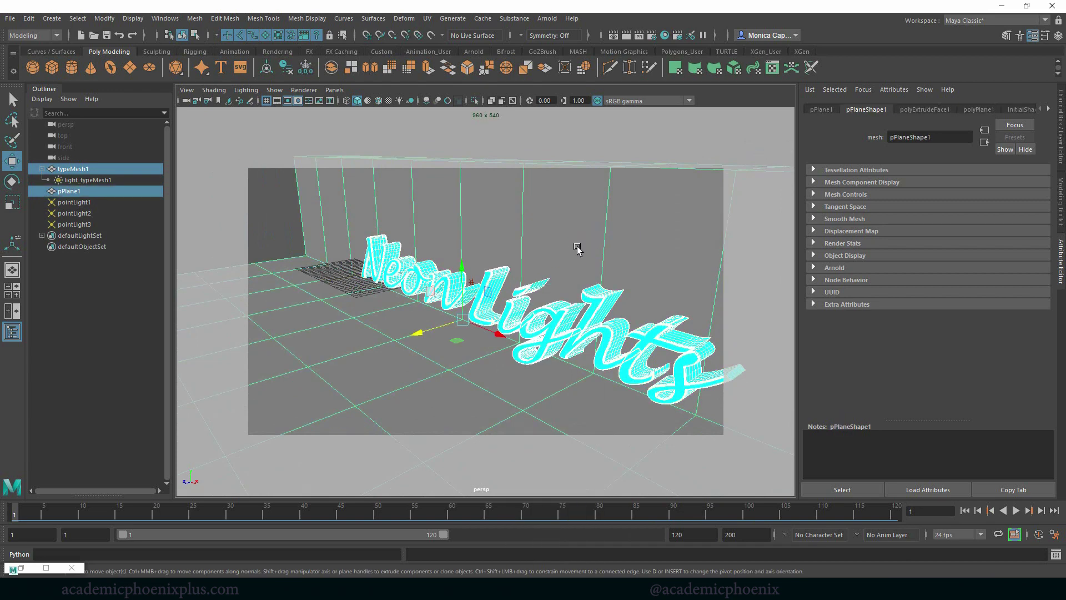
pyautogui.keyDown('alt'); pyautogui.moveTo(578, 247); pyautogui.dragTo(537, 264); pyautogui.keyUp('alt')
pyautogui.hotkey('ctrl', 'z')
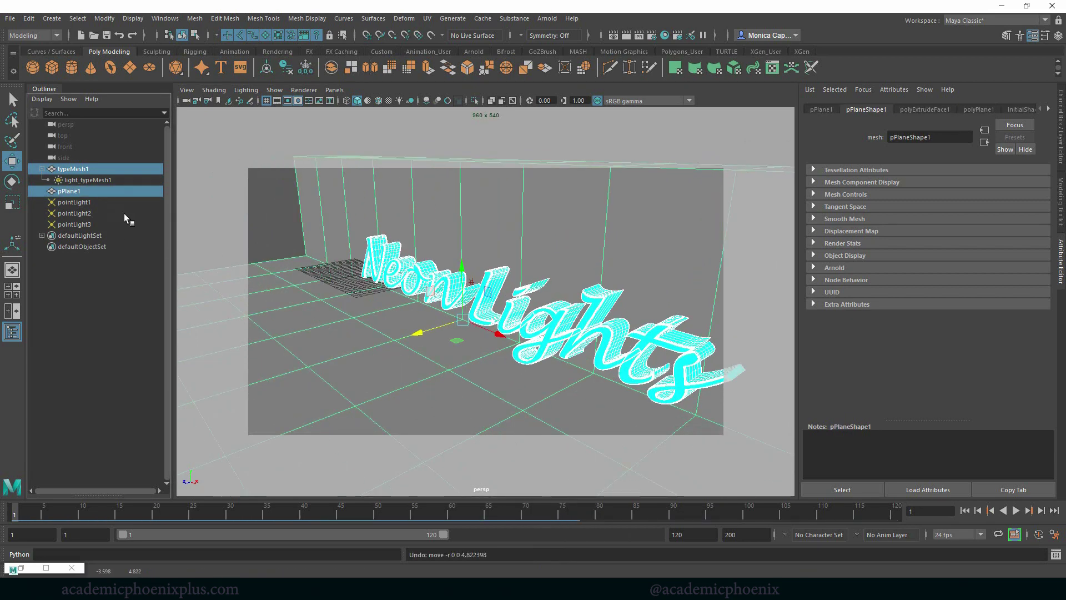
# Move all three point lights forward along Z to the text and render the scene again in Arnold
pyautogui.click(101, 203)
pyautogui.keyDown('shift'); pyautogui.click(73, 224); pyautogui.keyUp('shift')
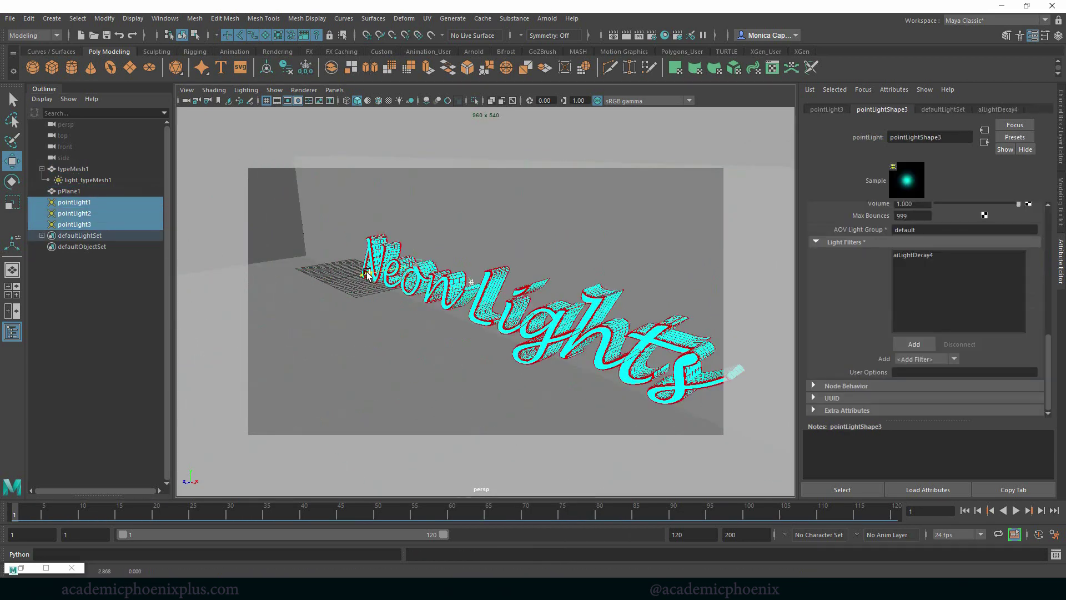
pyautogui.keyDown('alt'); pyautogui.moveTo(554, 285); pyautogui.dragTo(546, 244); pyautogui.keyUp('alt')
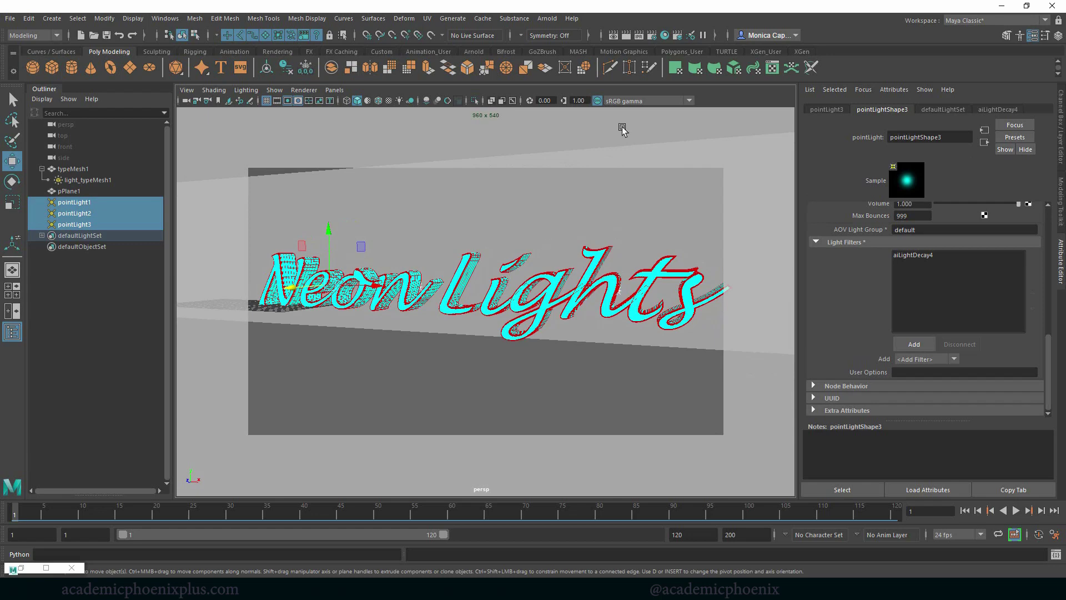
pyautogui.click(547, 18)
pyautogui.click(549, 19)
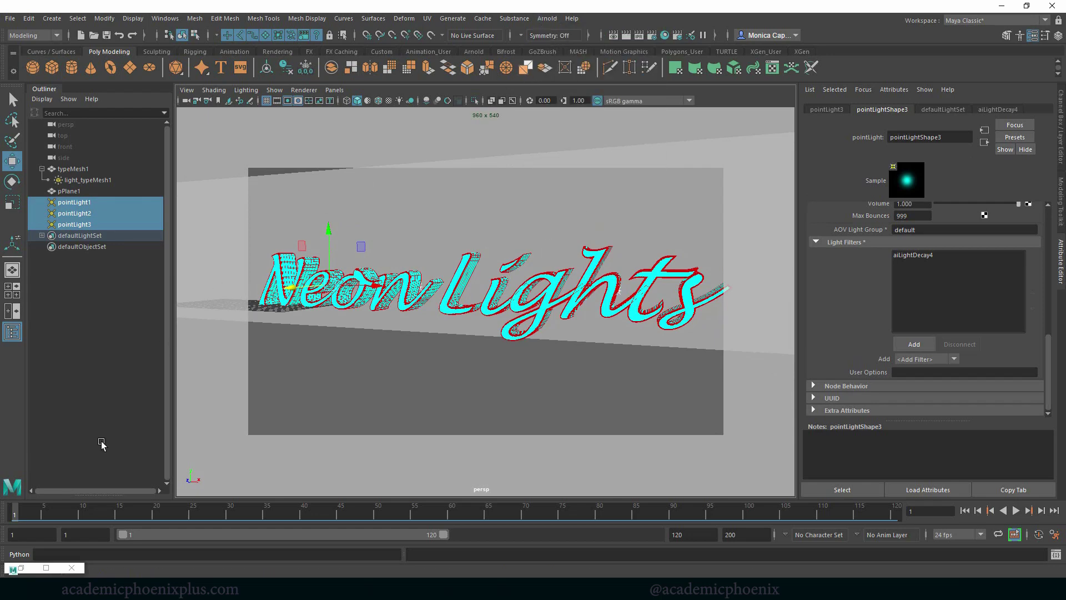
pyautogui.click(18, 568)
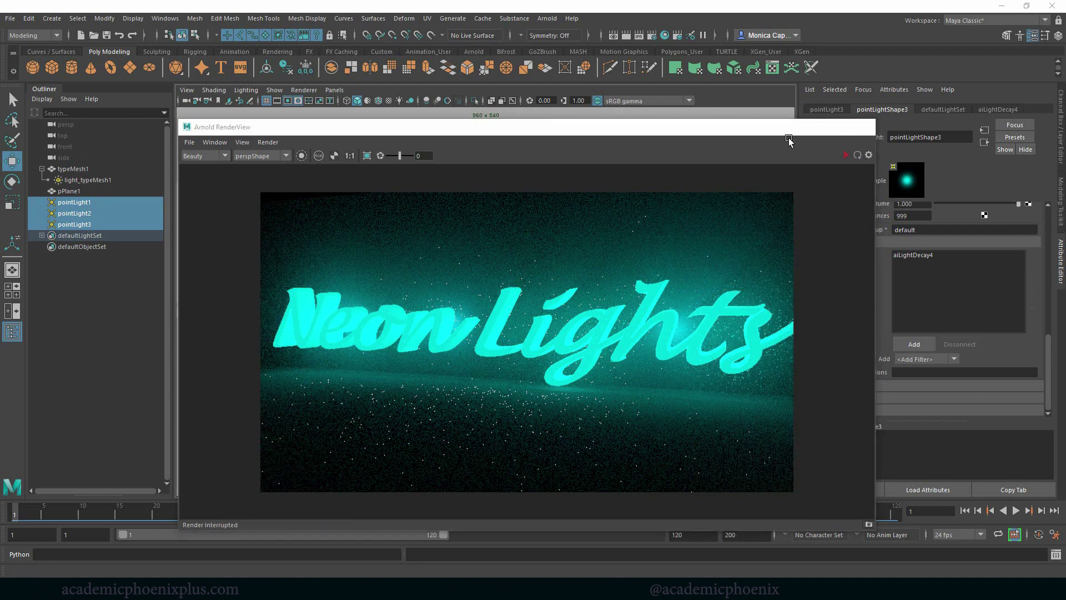
# Thin the neon text by scaling its depth to 0.302 in Z, re-render it in Arnold, and stop the render
pyautogui.click(812, 126)
pyautogui.click(83, 169)
pyautogui.press('r')
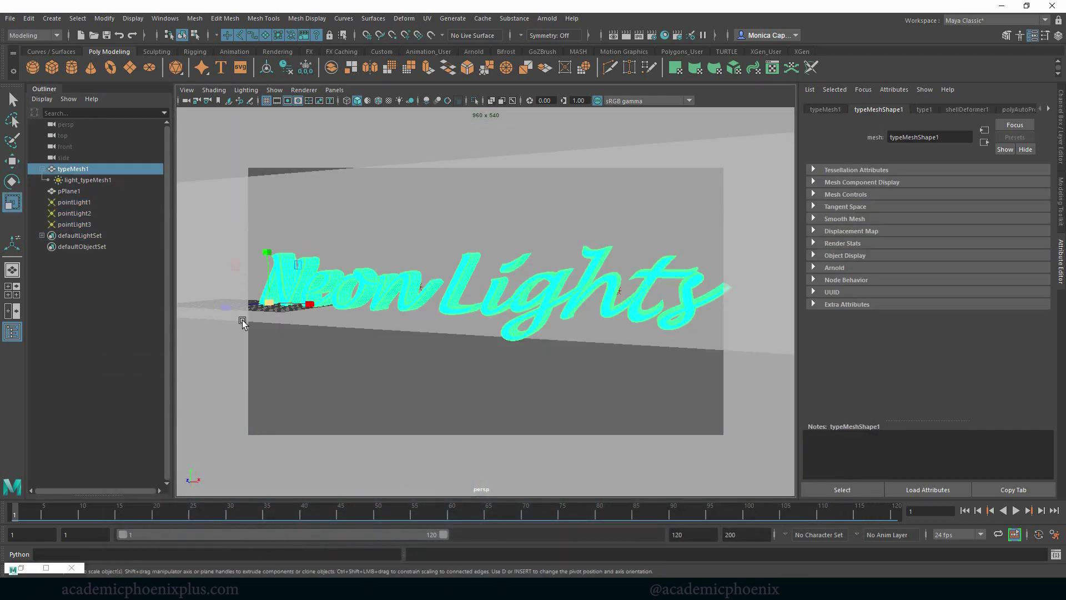
pyautogui.moveTo(233, 307); pyautogui.dragTo(256, 304)
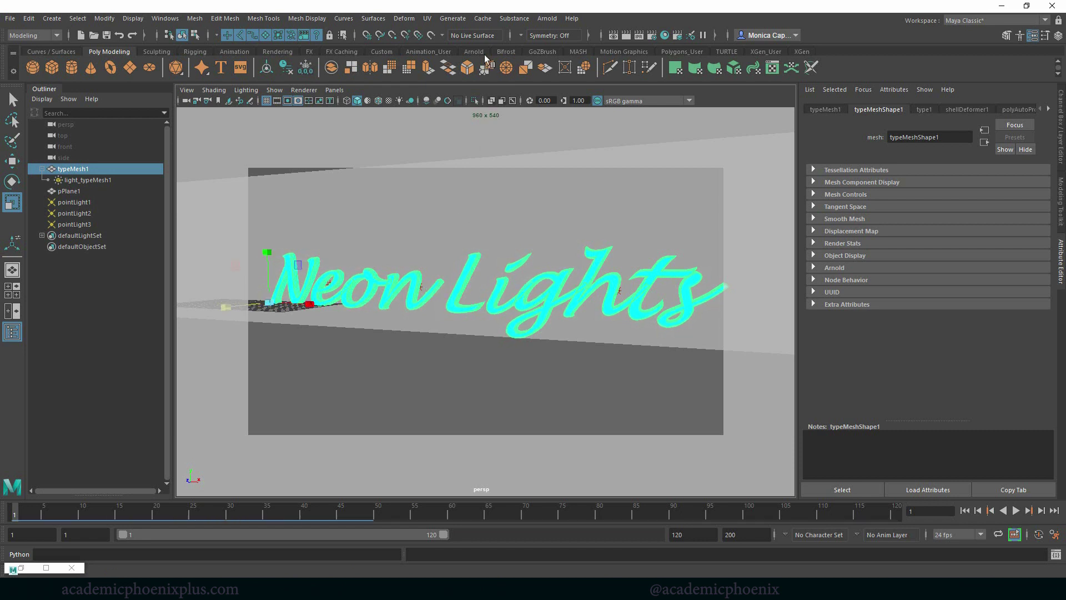
pyautogui.click(547, 18)
pyautogui.click(434, 199)
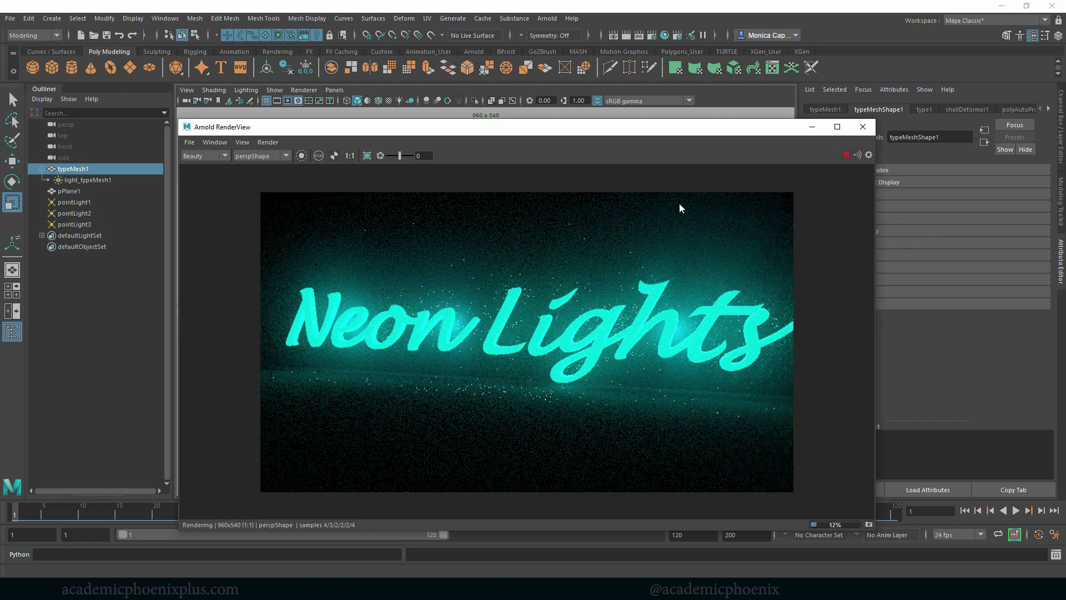
pyautogui.click(846, 155)
# Add an Arnold Physical Sky light to the scene and minimize the render view
pyautogui.click(547, 19)
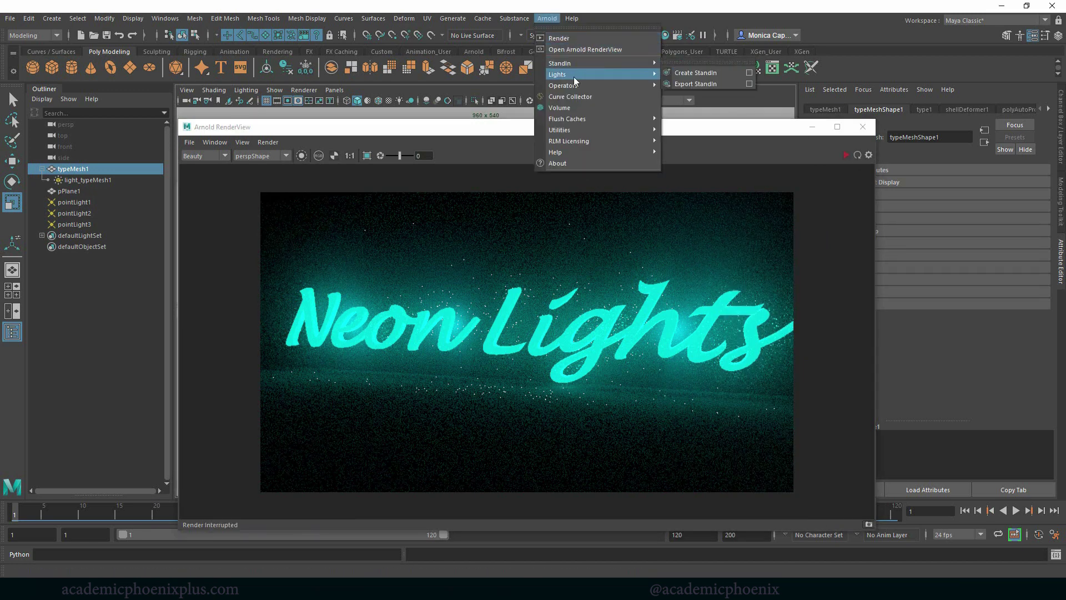
pyautogui.moveTo(575, 75)
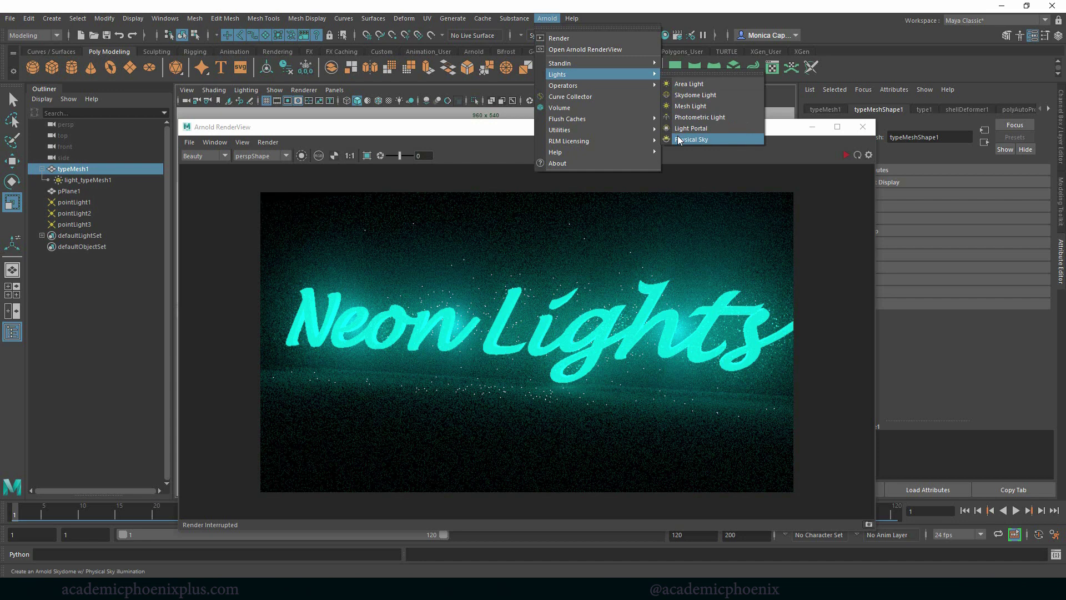
pyautogui.click(678, 139)
pyautogui.click(811, 128)
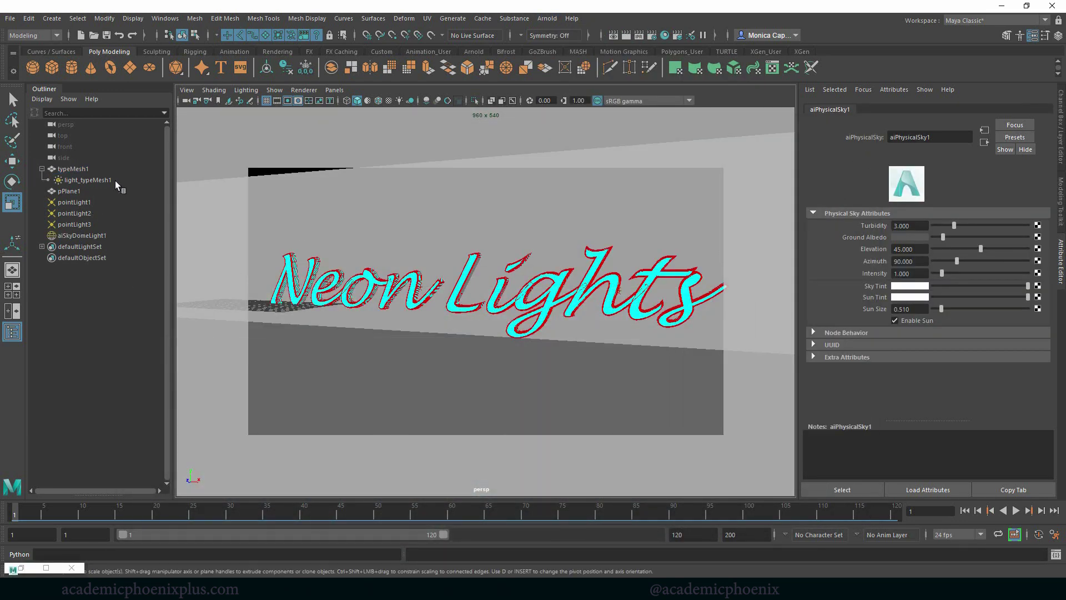
# Set the skydome light's intensity to 2 and restart the Arnold render
pyautogui.click(84, 235)
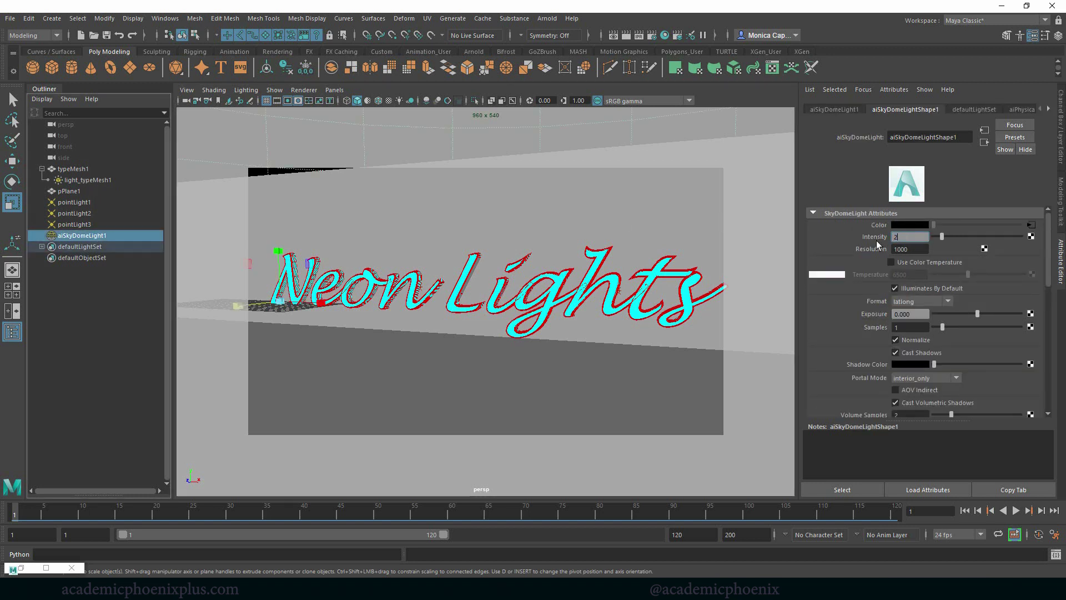
pyautogui.press('Return')
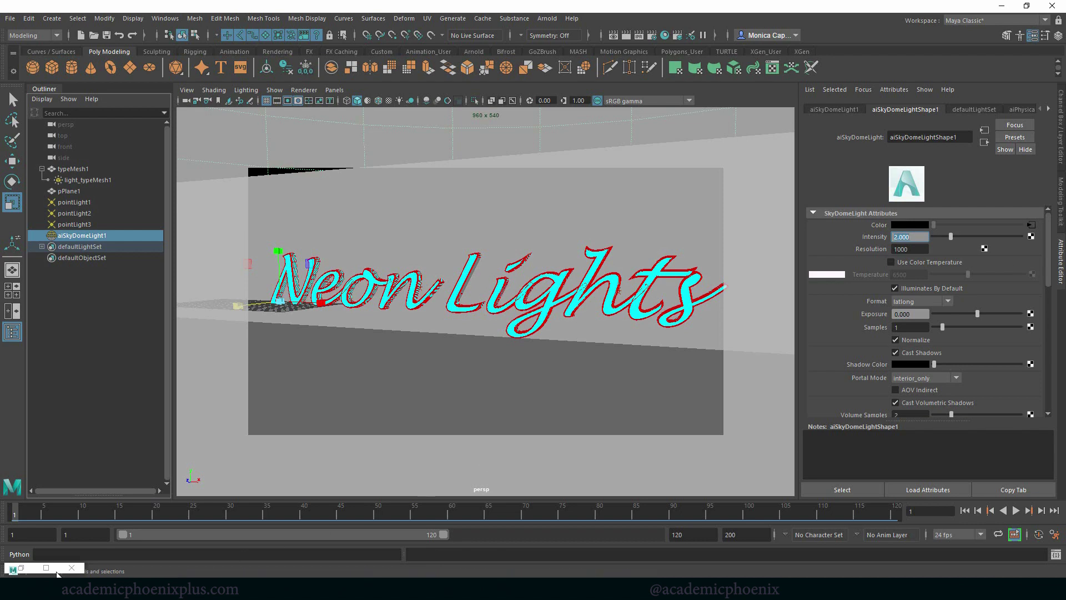
pyautogui.click(21, 568)
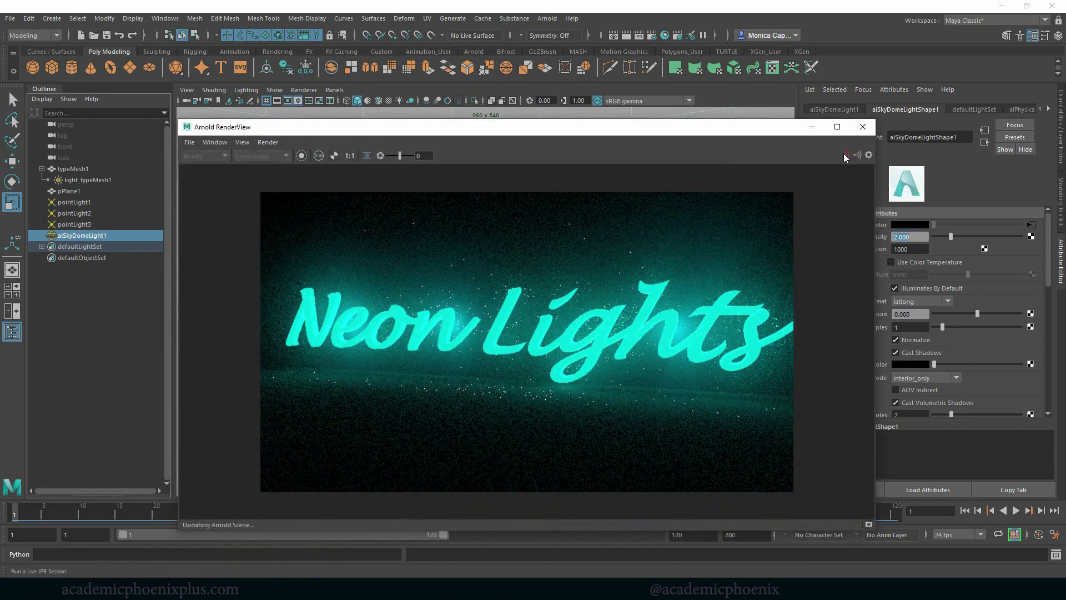
pyautogui.click(843, 154)
# Try skydome light intensities of 1, 0.5 and 0.1 in the live render and settle on 0.2
pyautogui.doubleClick(894, 236)
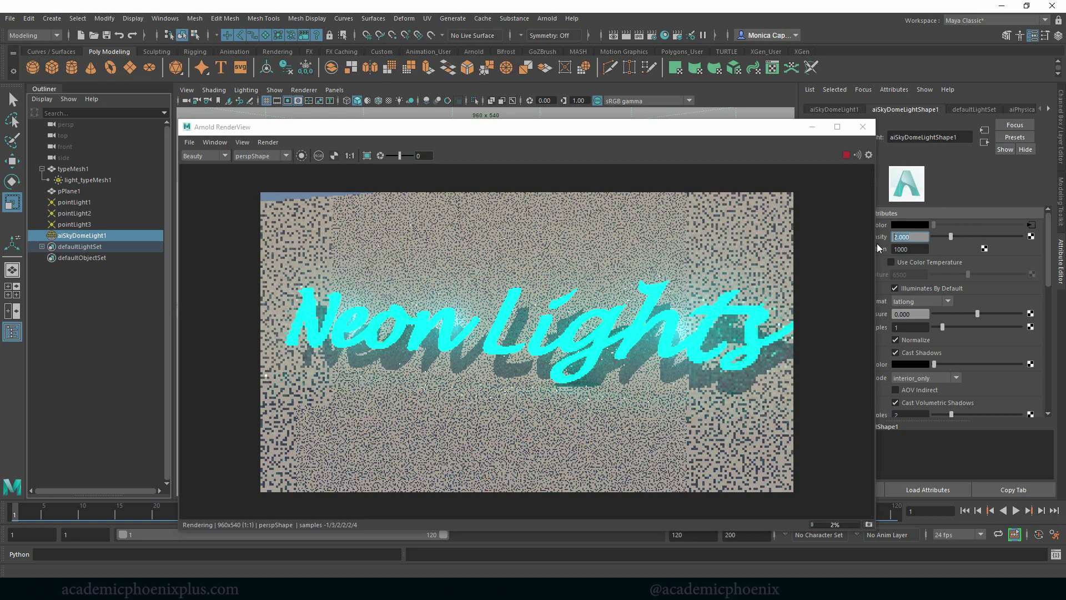
pyautogui.write('1')
pyautogui.press('Return')
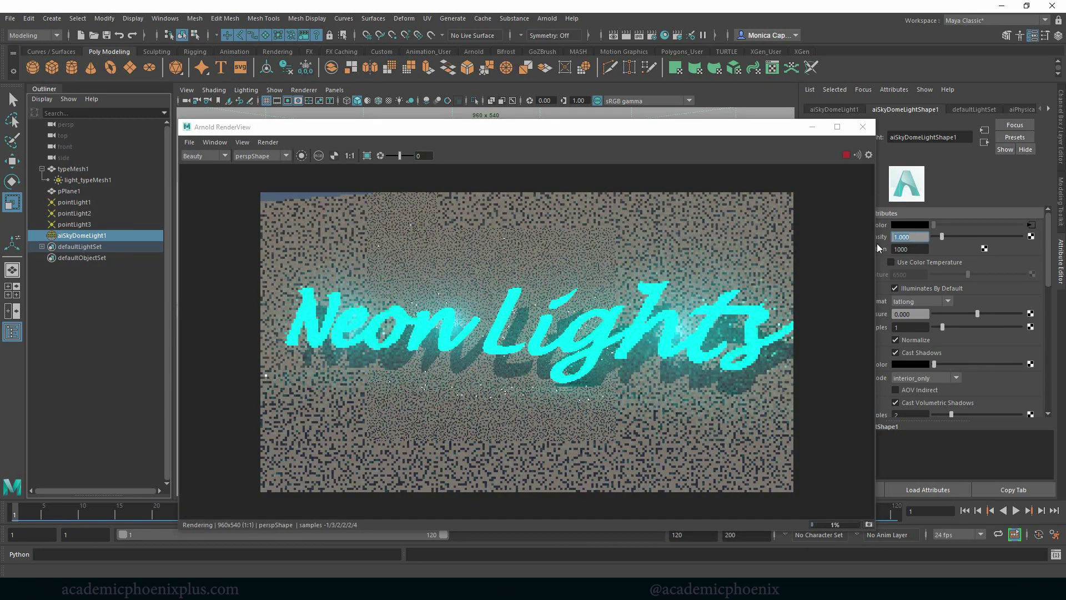
pyautogui.write('0.5')
pyautogui.press('Return')
pyautogui.write('0.1')
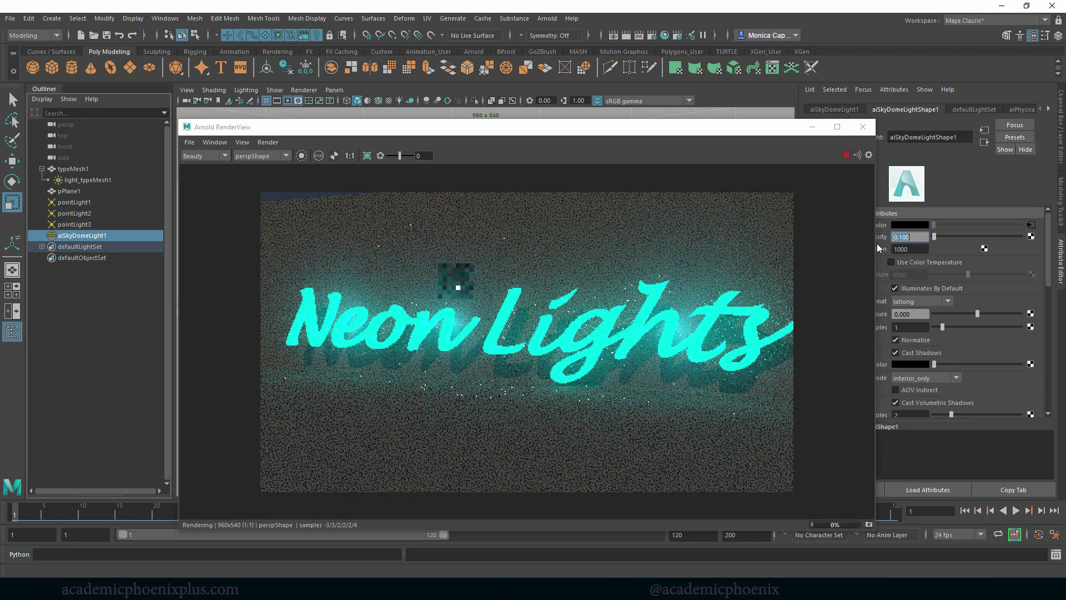
pyautogui.press('Return')
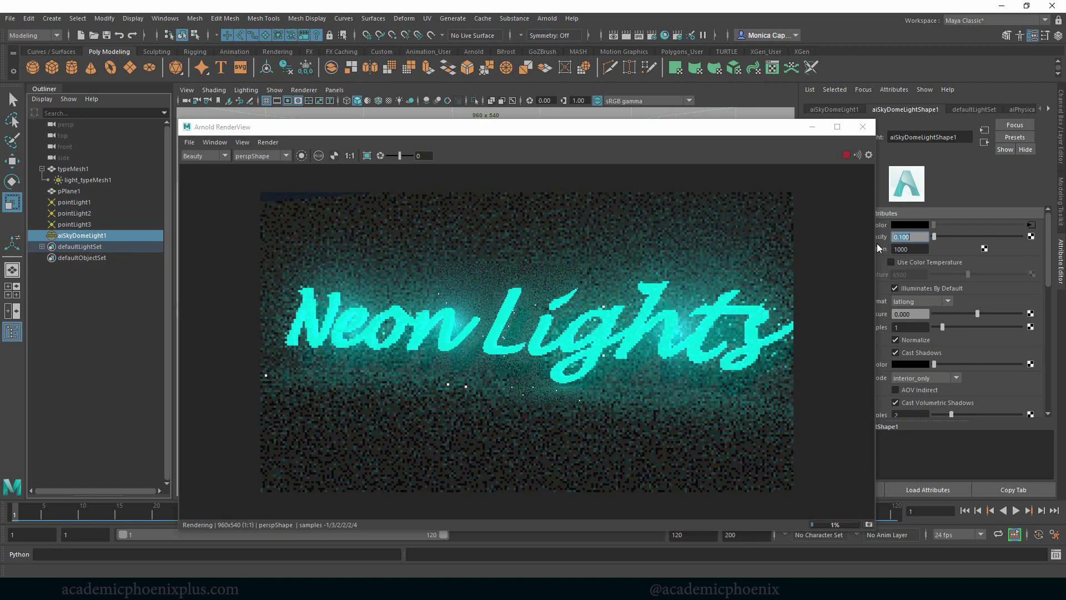
pyautogui.press('BackSpace')
pyautogui.write('0.2')
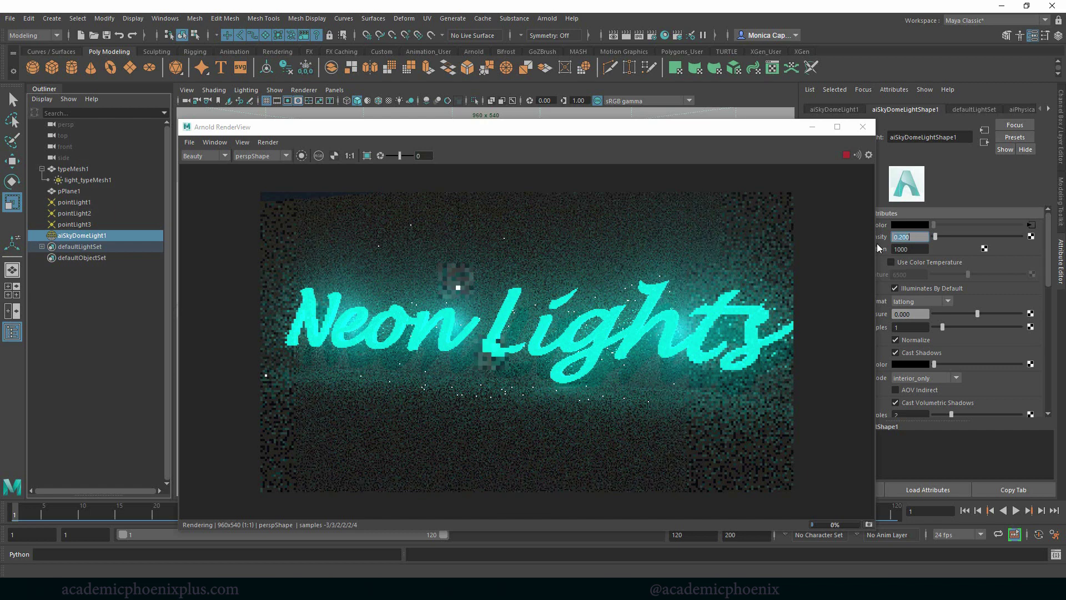
pyautogui.press('Return')
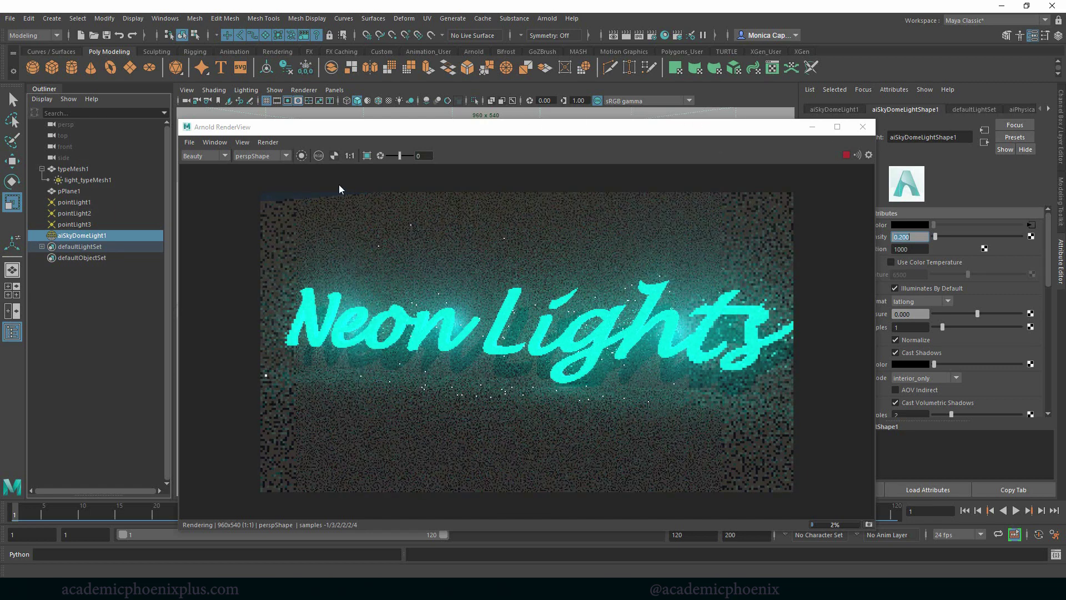
# Move the render window aside and adjust the camera so the back wall fills the frame behind the text
pyautogui.moveTo(555, 124); pyautogui.dragTo(868, 111)
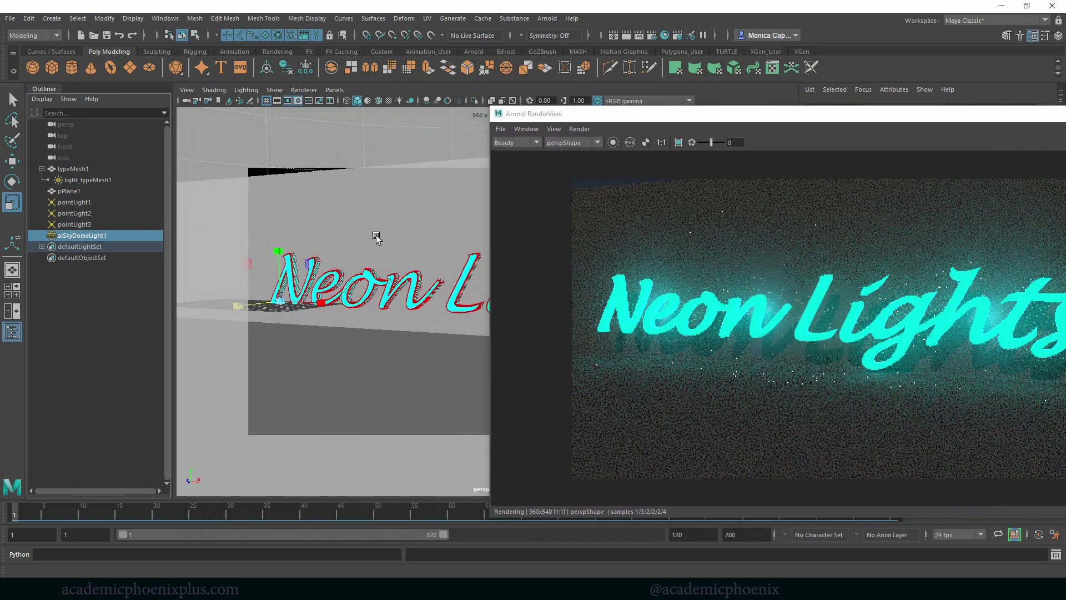
pyautogui.keyDown('alt'); pyautogui.moveTo(378, 235); pyautogui.dragTo(377, 232); pyautogui.keyUp('alt')
pyautogui.moveTo(879, 118); pyautogui.dragTo(733, 114)
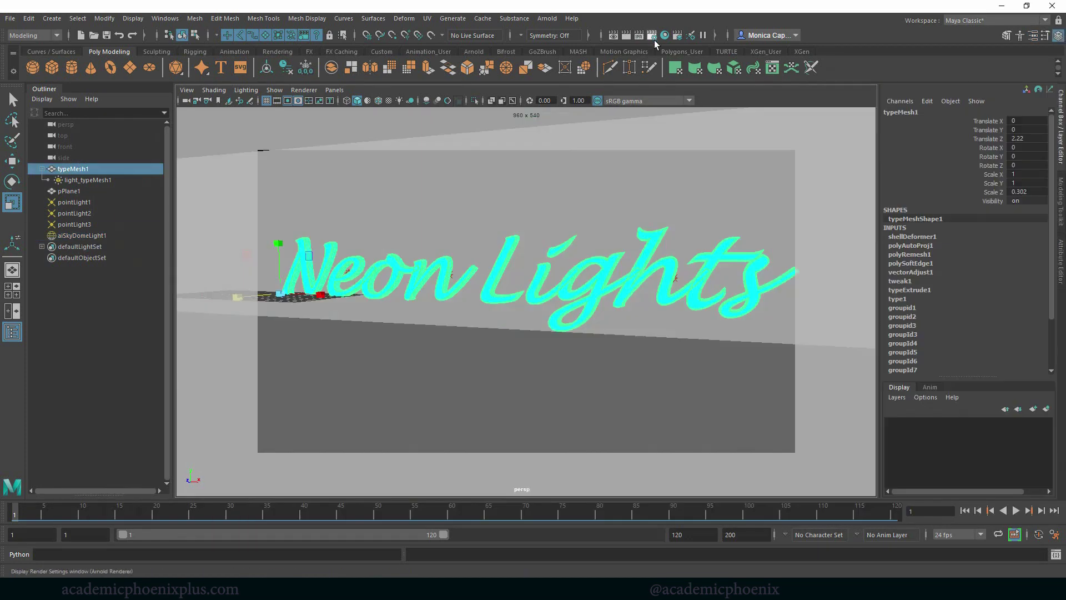
# Set the render image size to the HD_720 preset in the render settings and close them
pyautogui.click(652, 36)
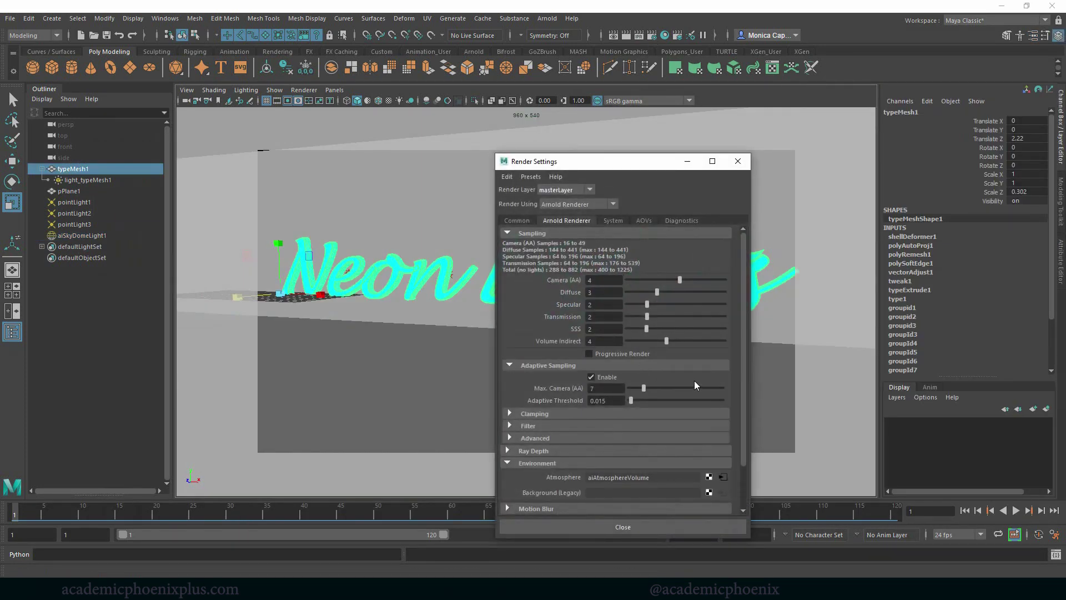
pyautogui.click(516, 220)
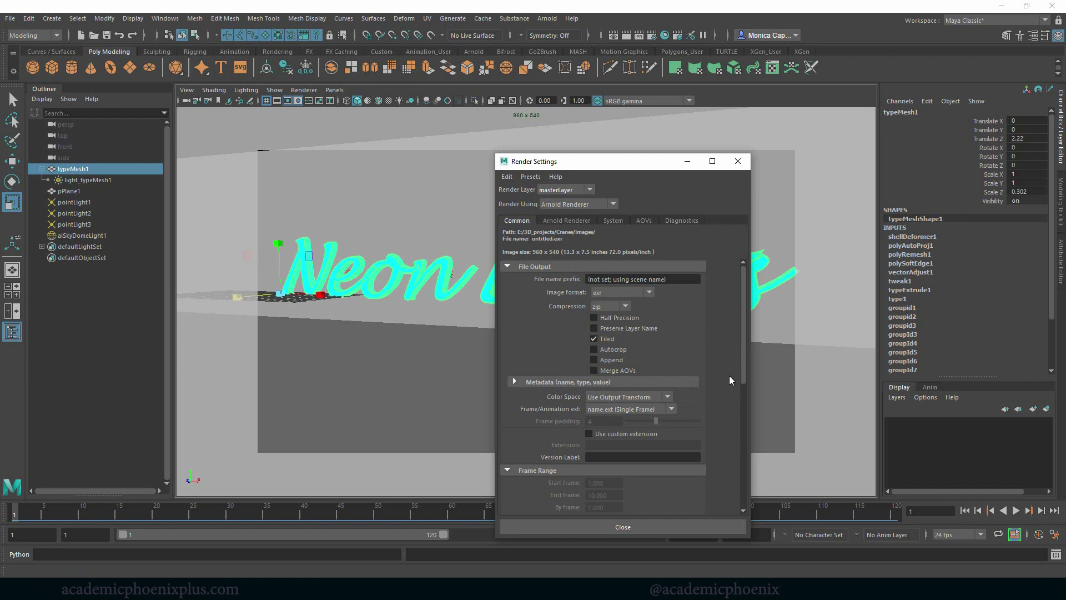
pyautogui.moveTo(742, 312); pyautogui.dragTo(724, 428)
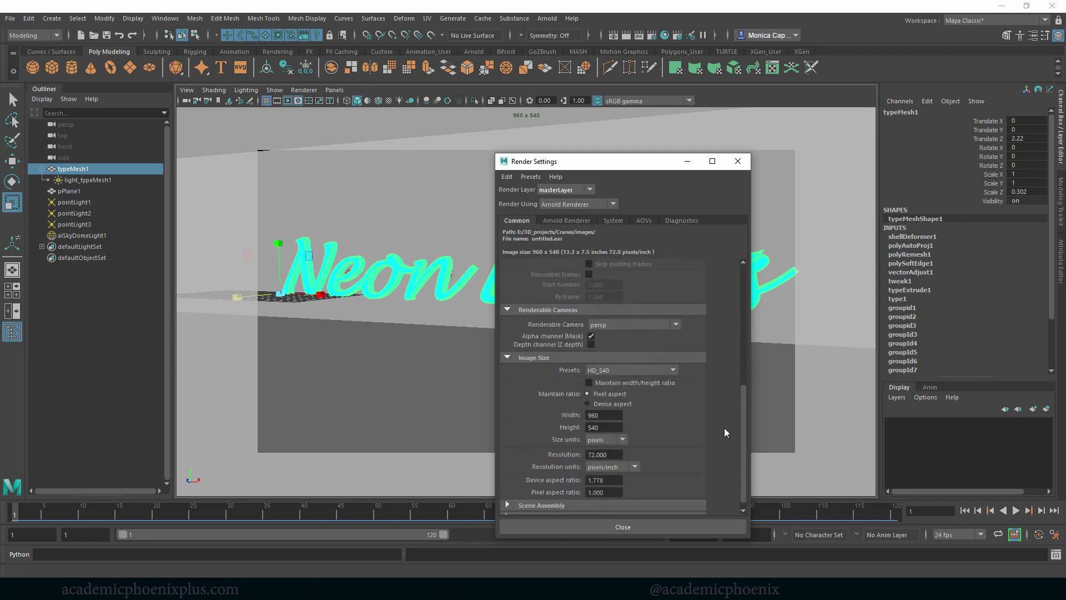
pyautogui.scroll(-1, 724, 432)
pyautogui.click(655, 361)
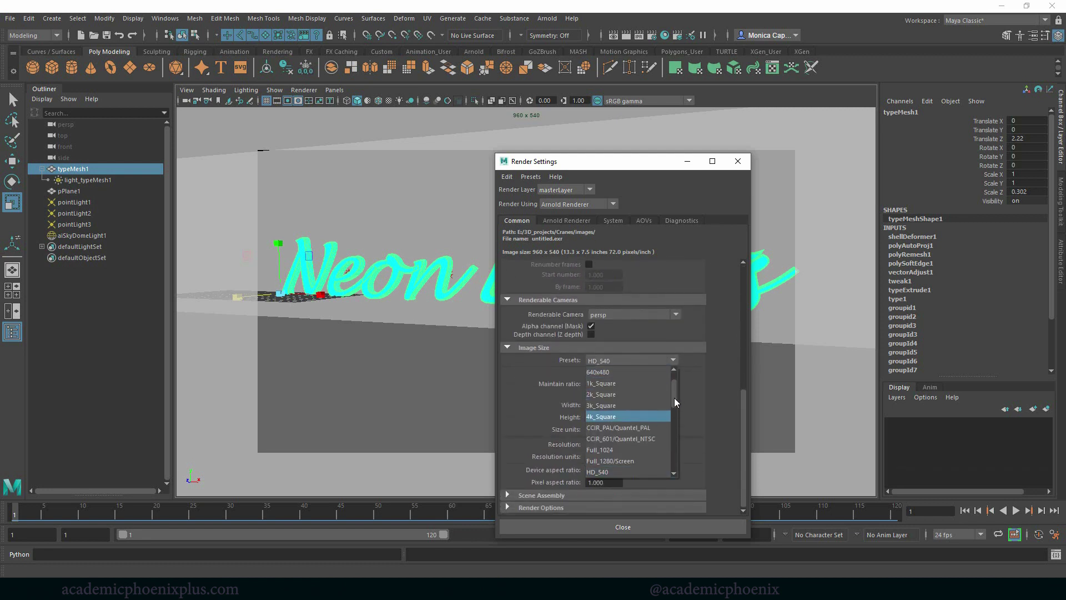
pyautogui.scroll(1, 674, 397)
pyautogui.click(619, 415)
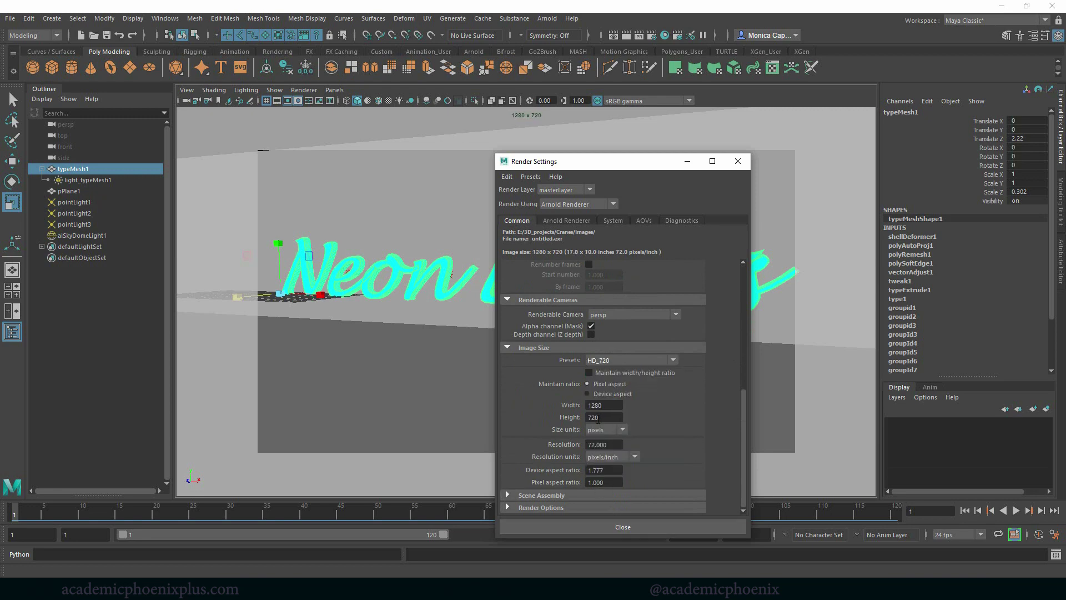
pyautogui.click(592, 525)
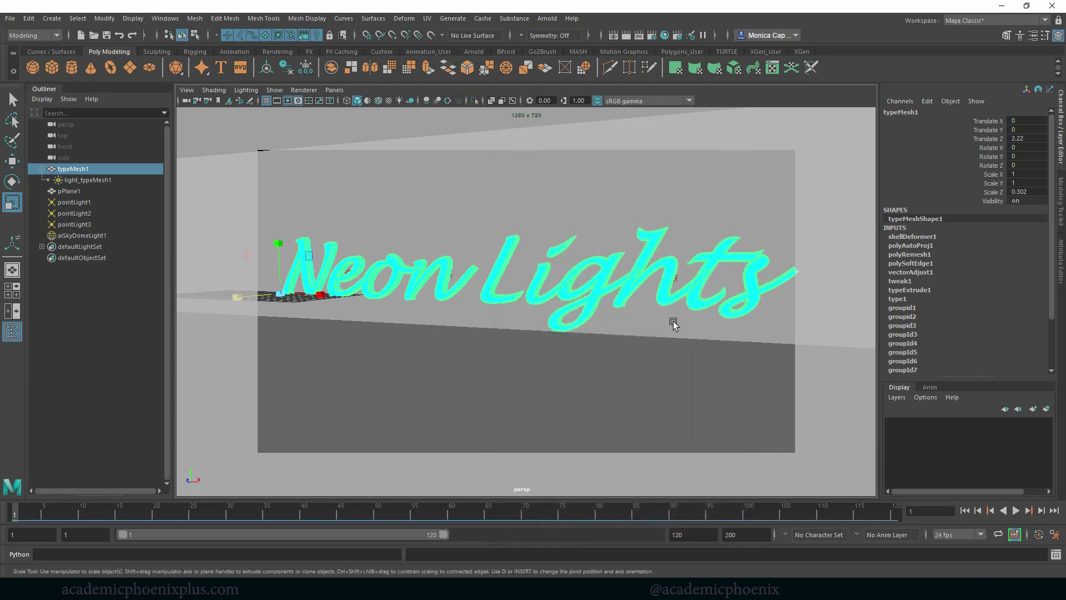
# Review the Arnold sampling settings and render the current frame in the Render View
pyautogui.click(653, 37)
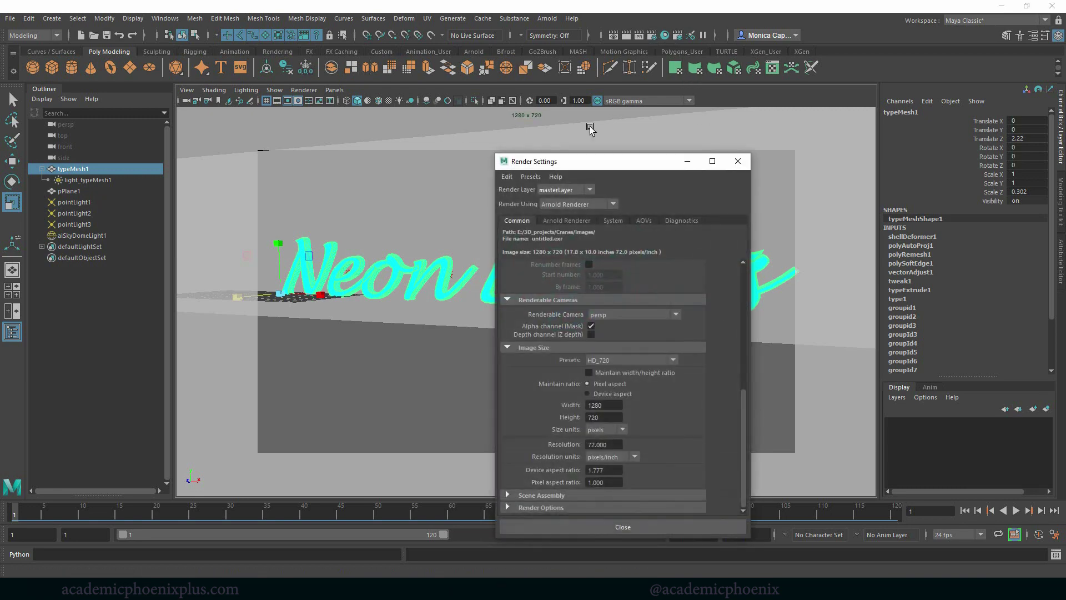
pyautogui.click(558, 221)
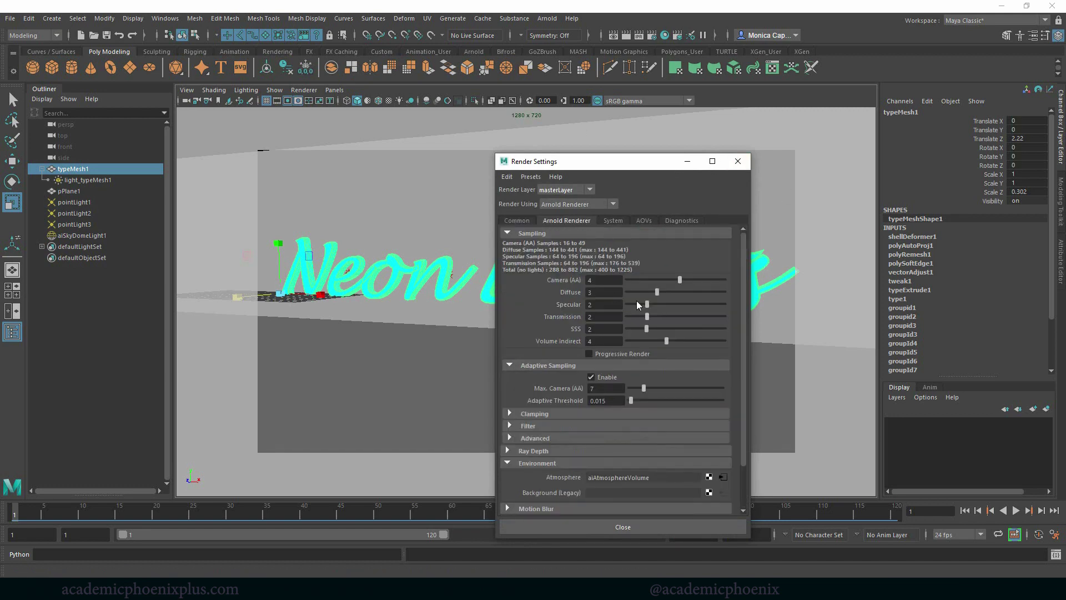
pyautogui.click(736, 162)
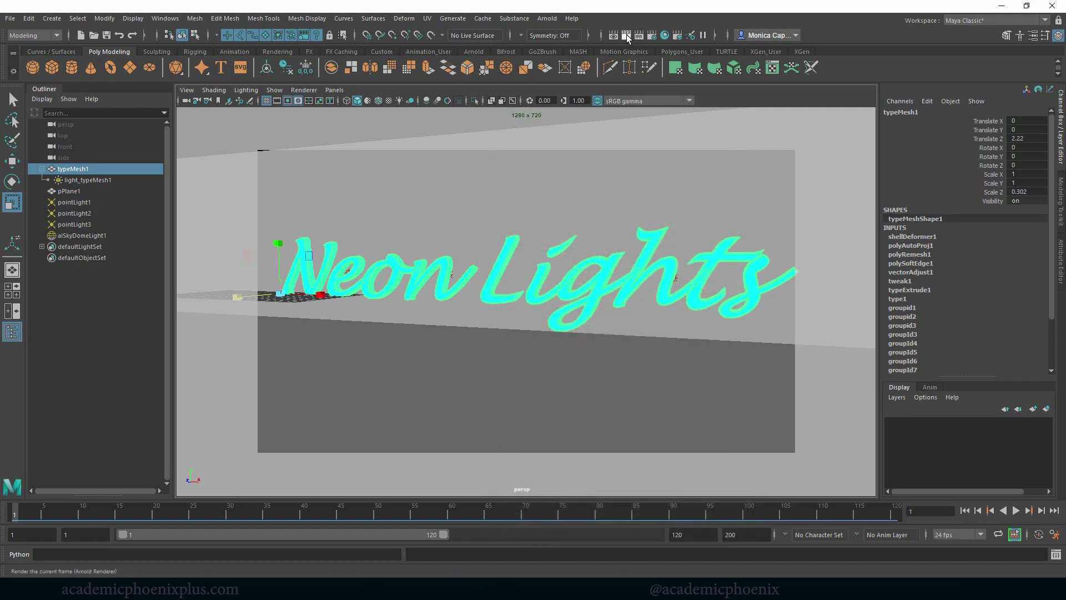
pyautogui.click(613, 35)
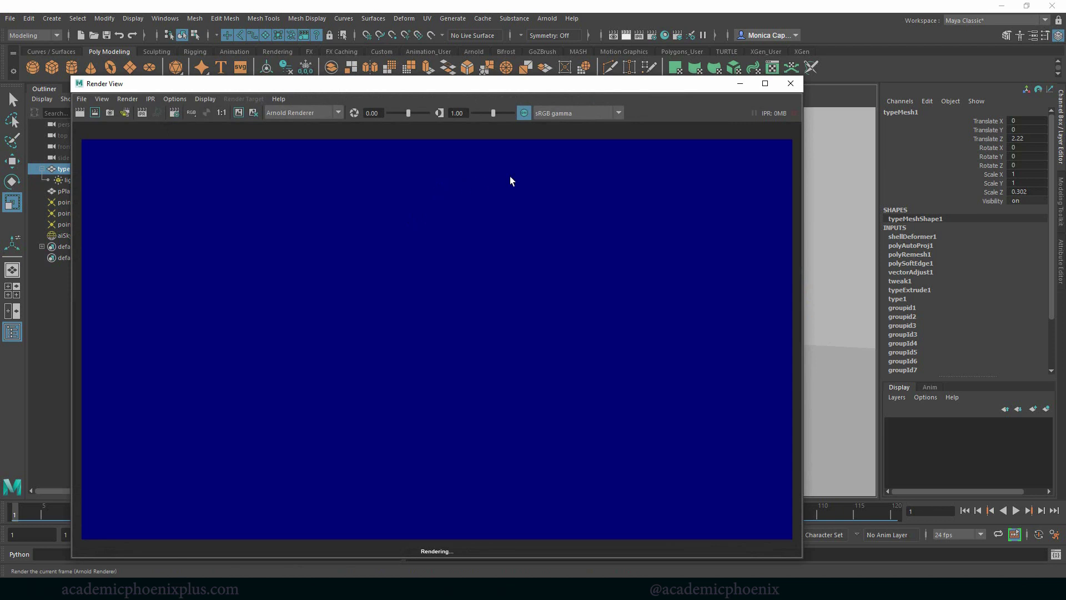